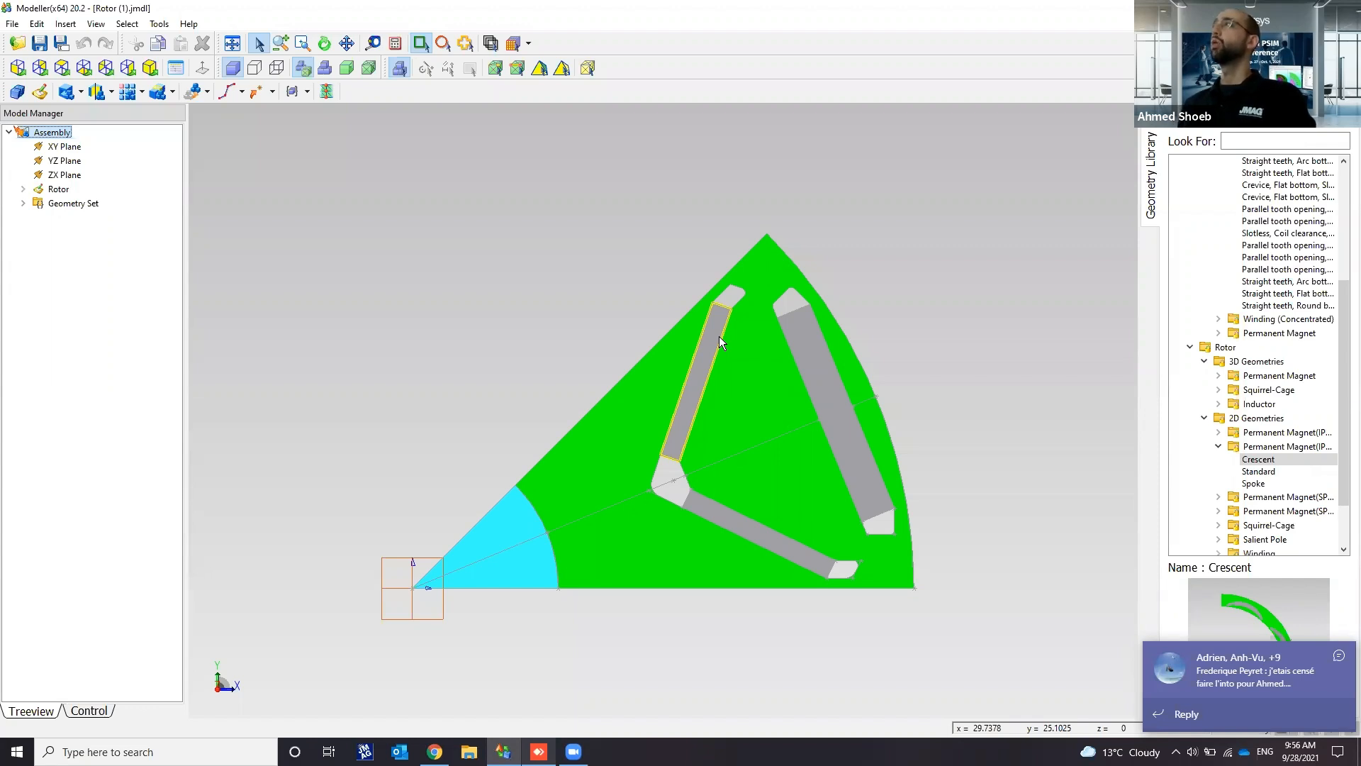
Step: Examine the rotor model's geometry set, checking the magnet regions, their direction sets and the periodic boundary
scroll(728, 367, "up", 1)
scroll(729, 367, "down", 1)
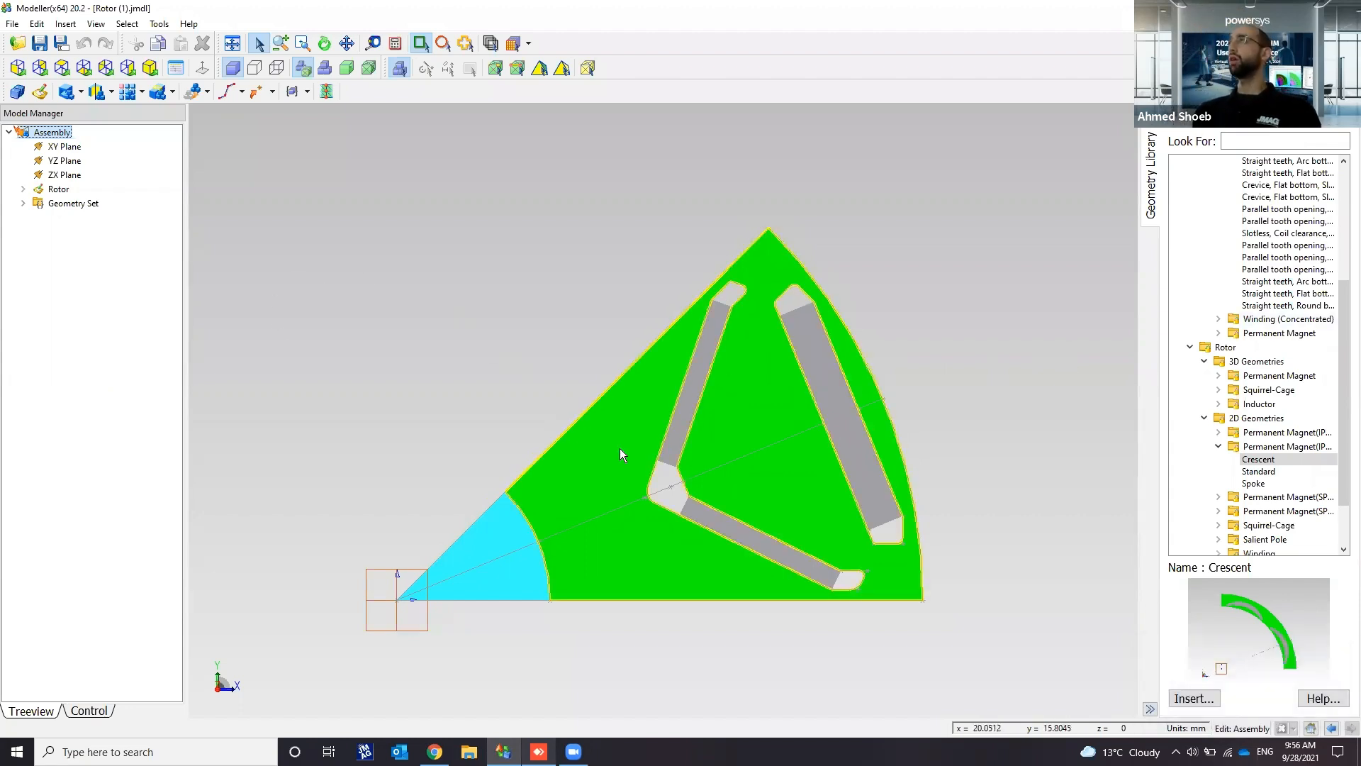
left_click(53, 189)
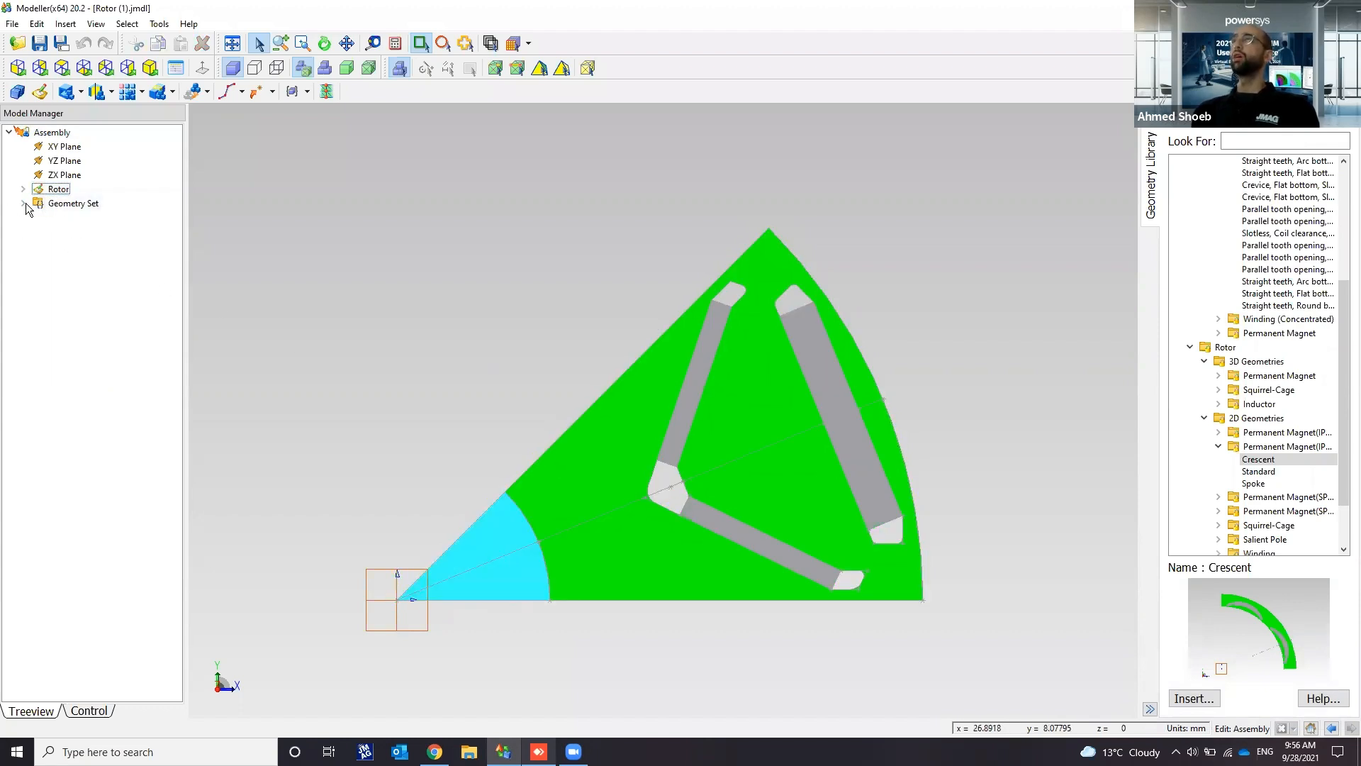
left_click(23, 204)
left_click(68, 217)
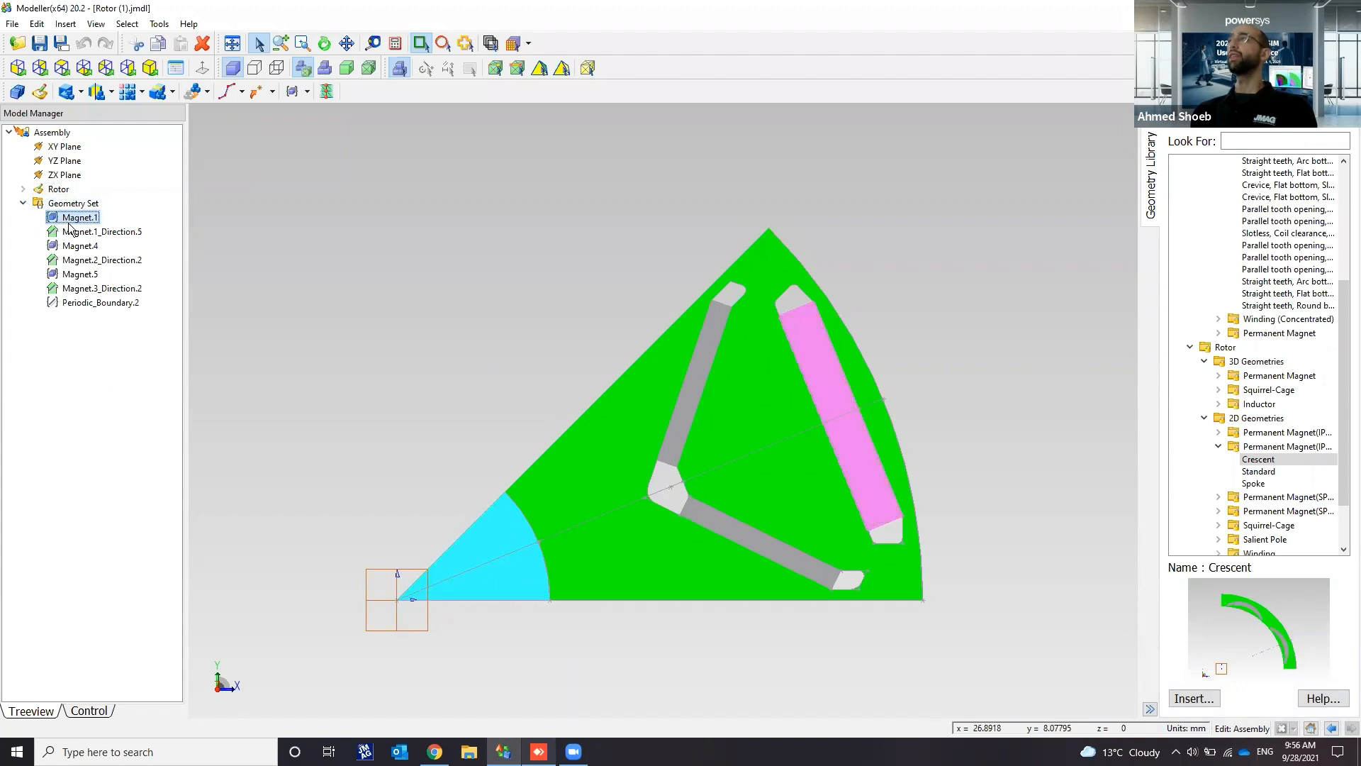
left_click(83, 233)
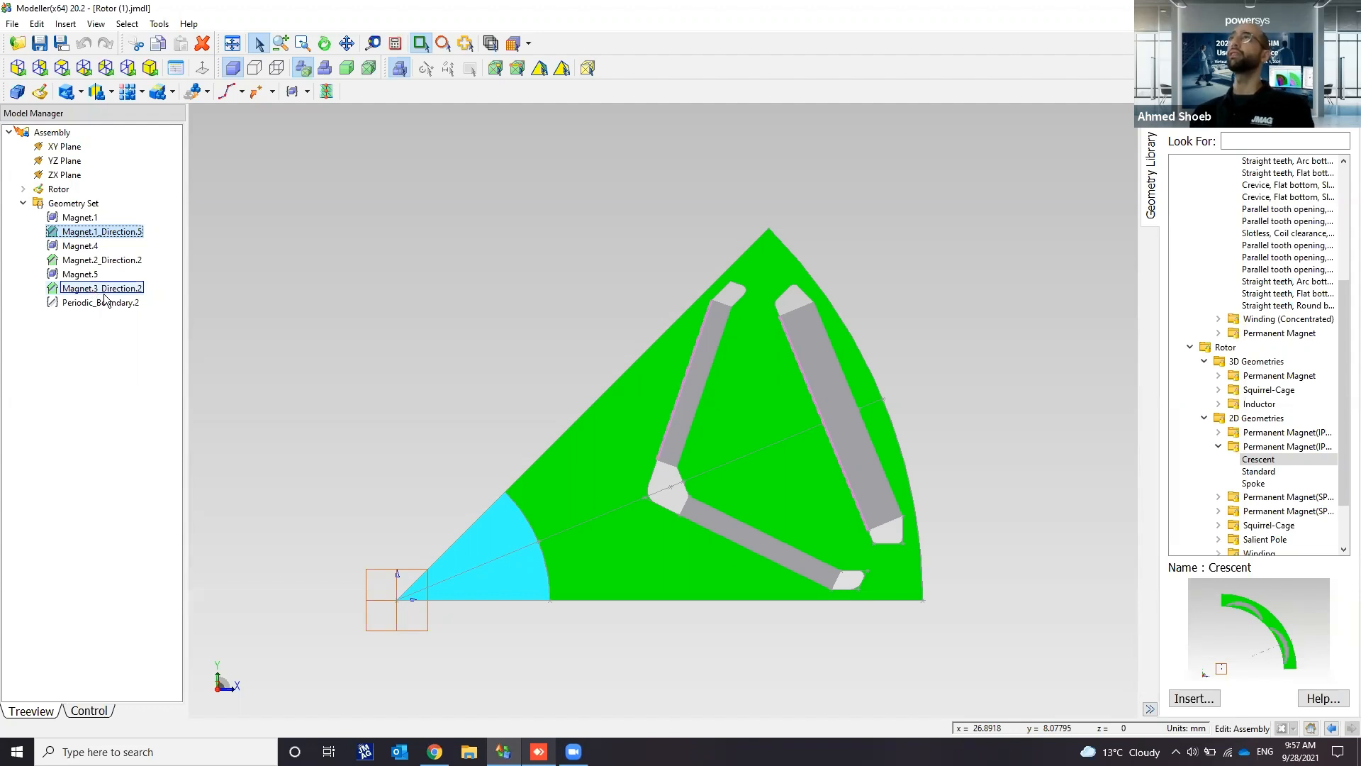
left_click(107, 303)
left_click(108, 233)
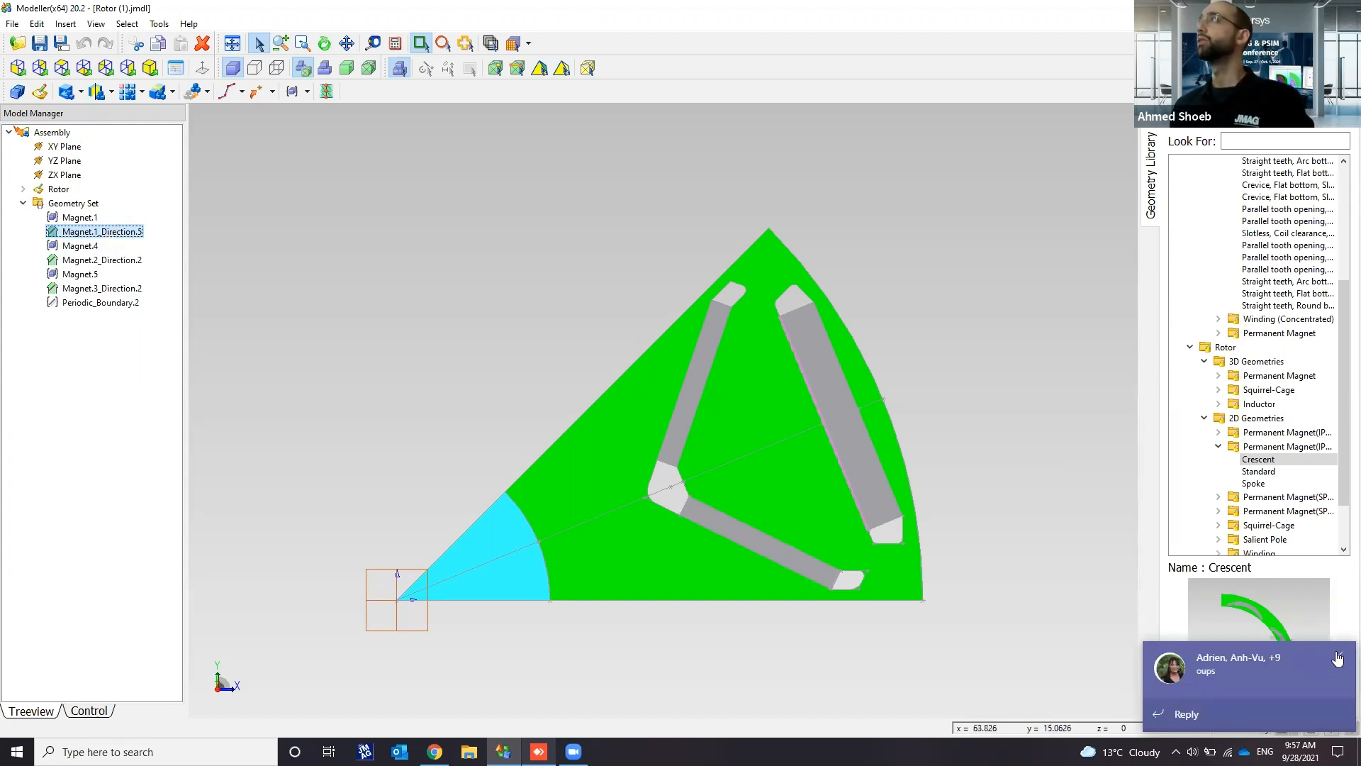
left_click(1337, 656)
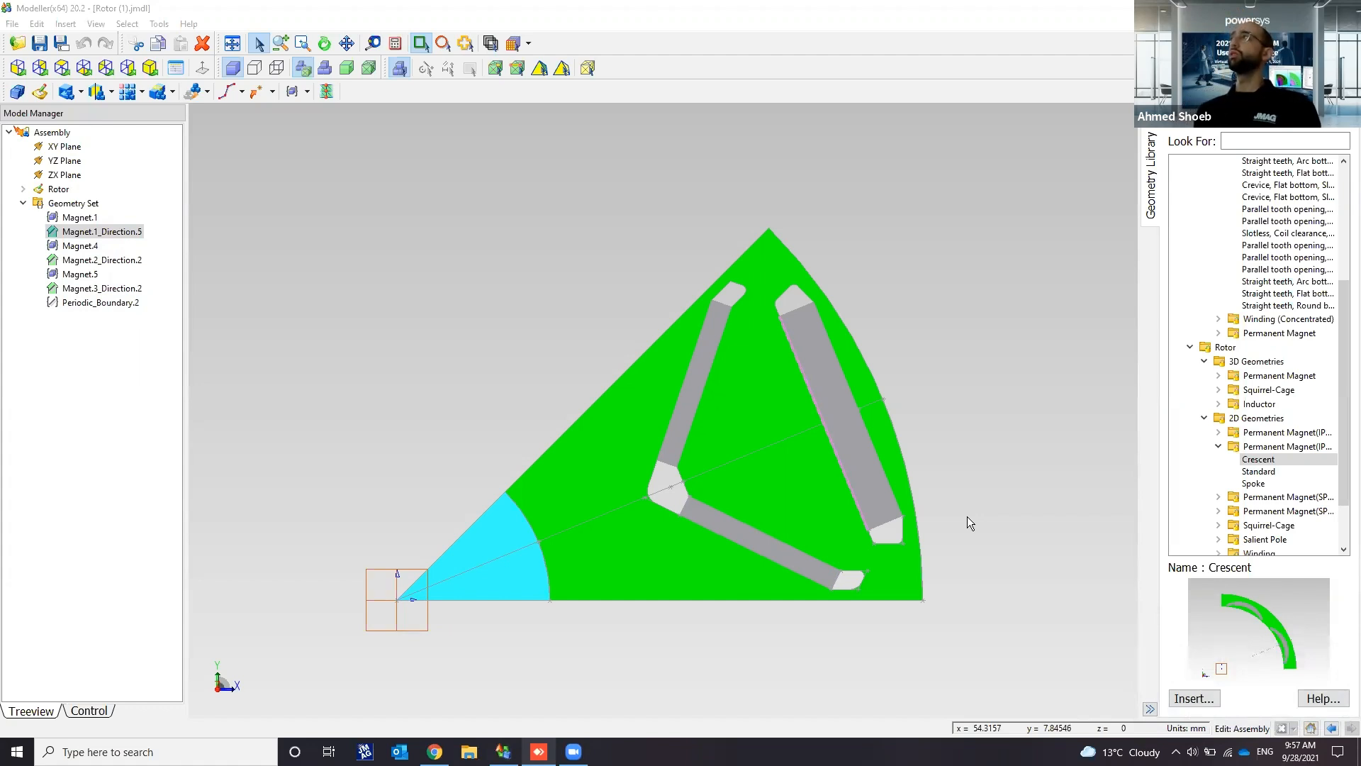
Step: Browse the 2D stator winding templates in the geometry library, comparing outer and inner variants with different tooth and slot shapes
scroll(1224, 376, "up", 6)
left_click(1246, 388)
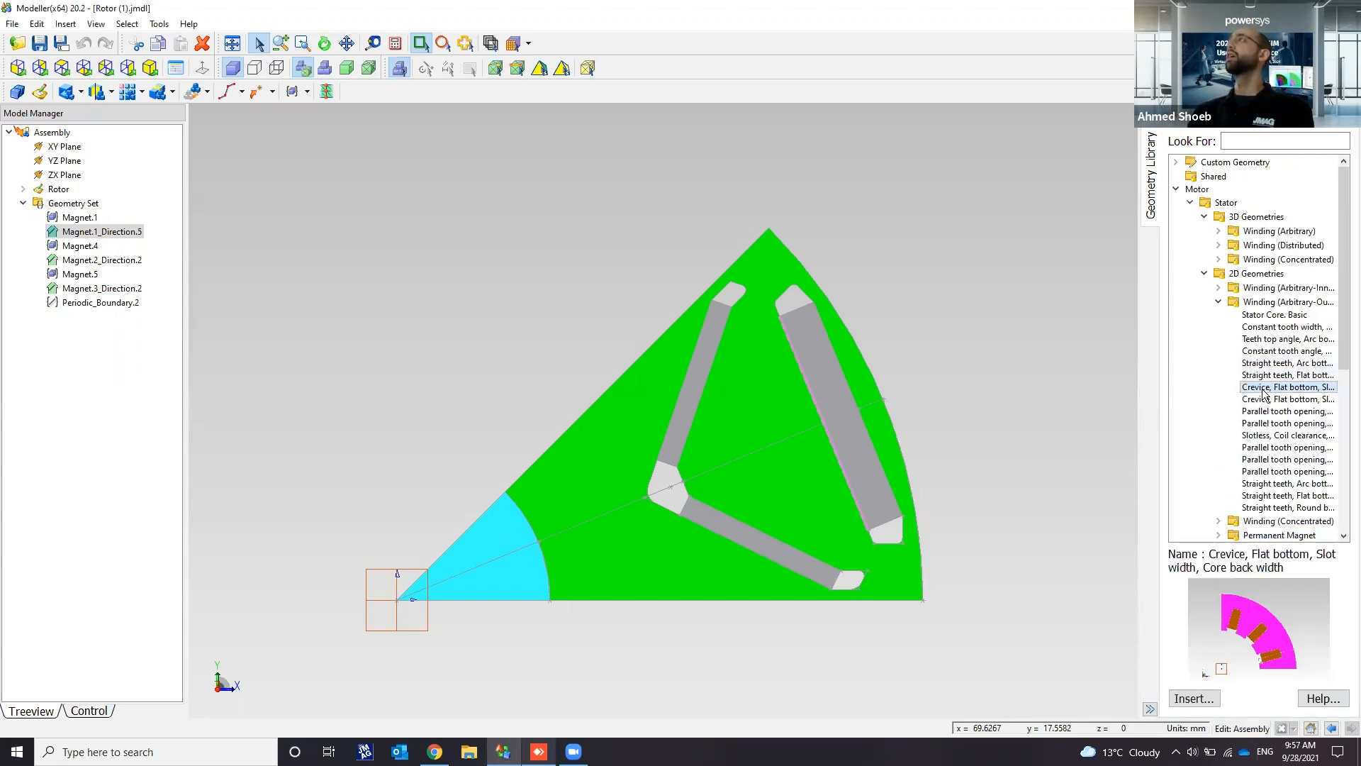
left_click(1263, 351)
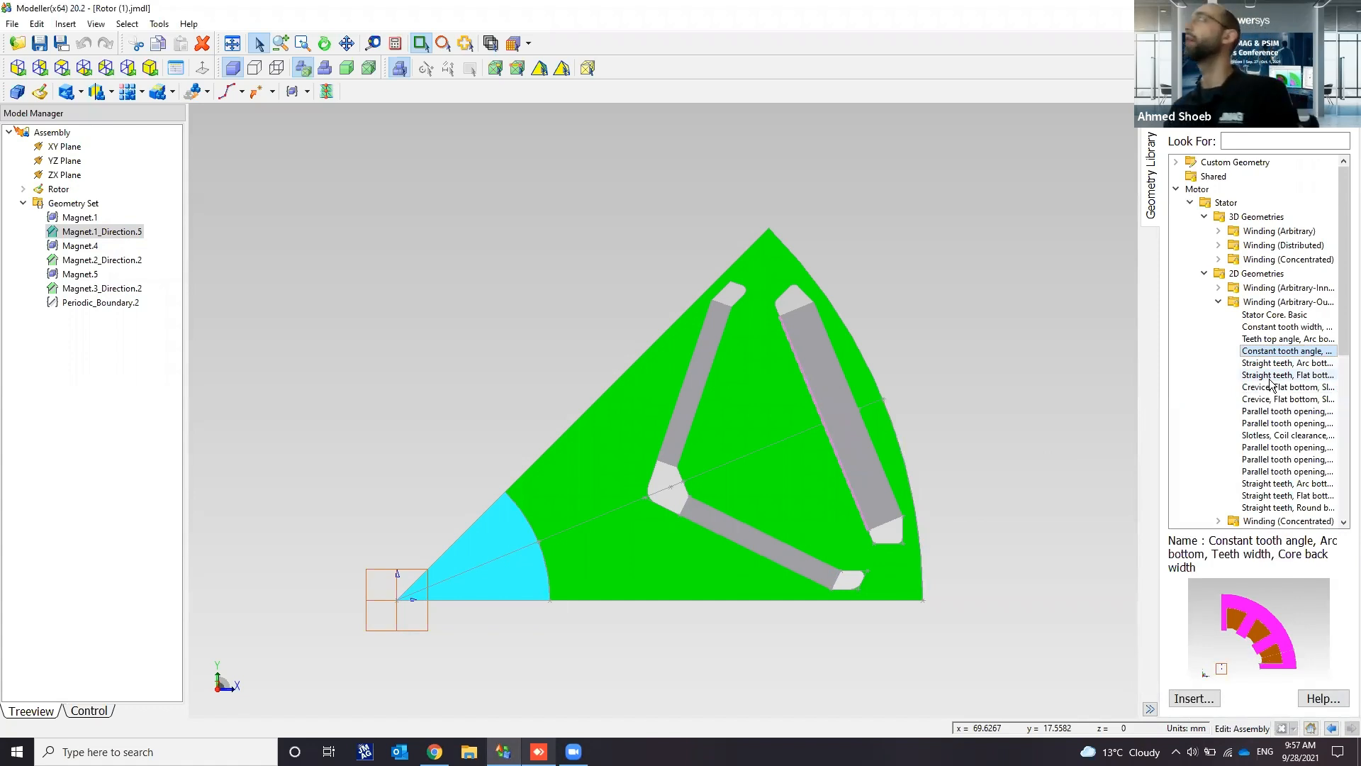
left_click(1261, 422)
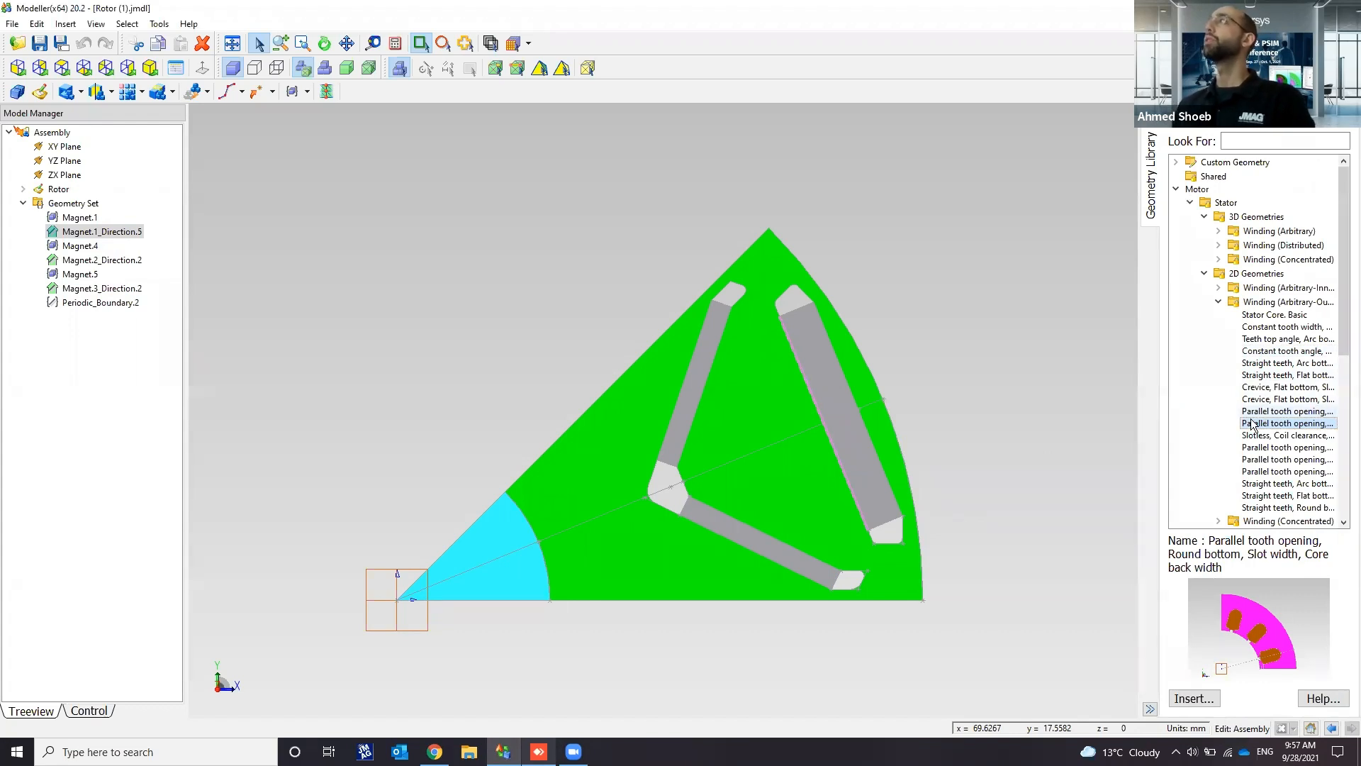
left_click(1255, 447)
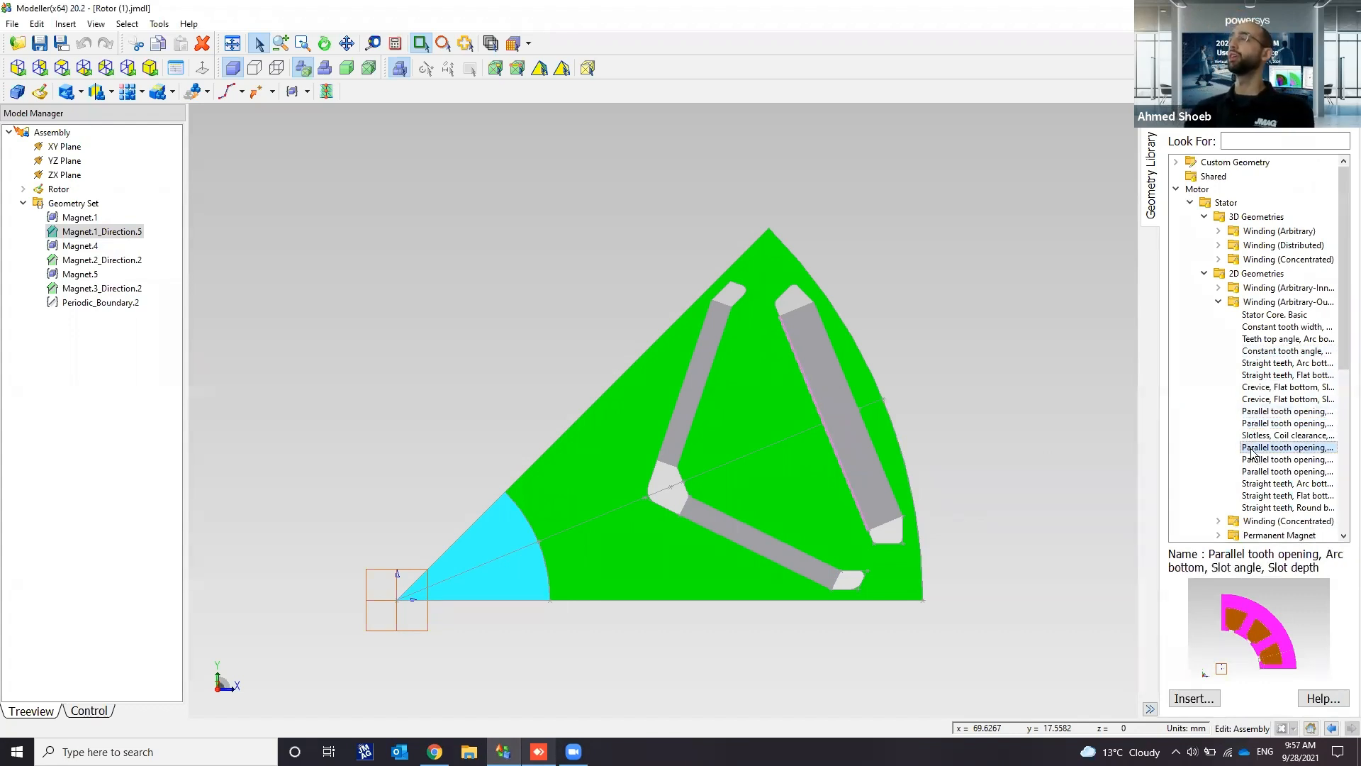
left_click(1276, 339)
left_click(1218, 289)
left_click(1273, 397)
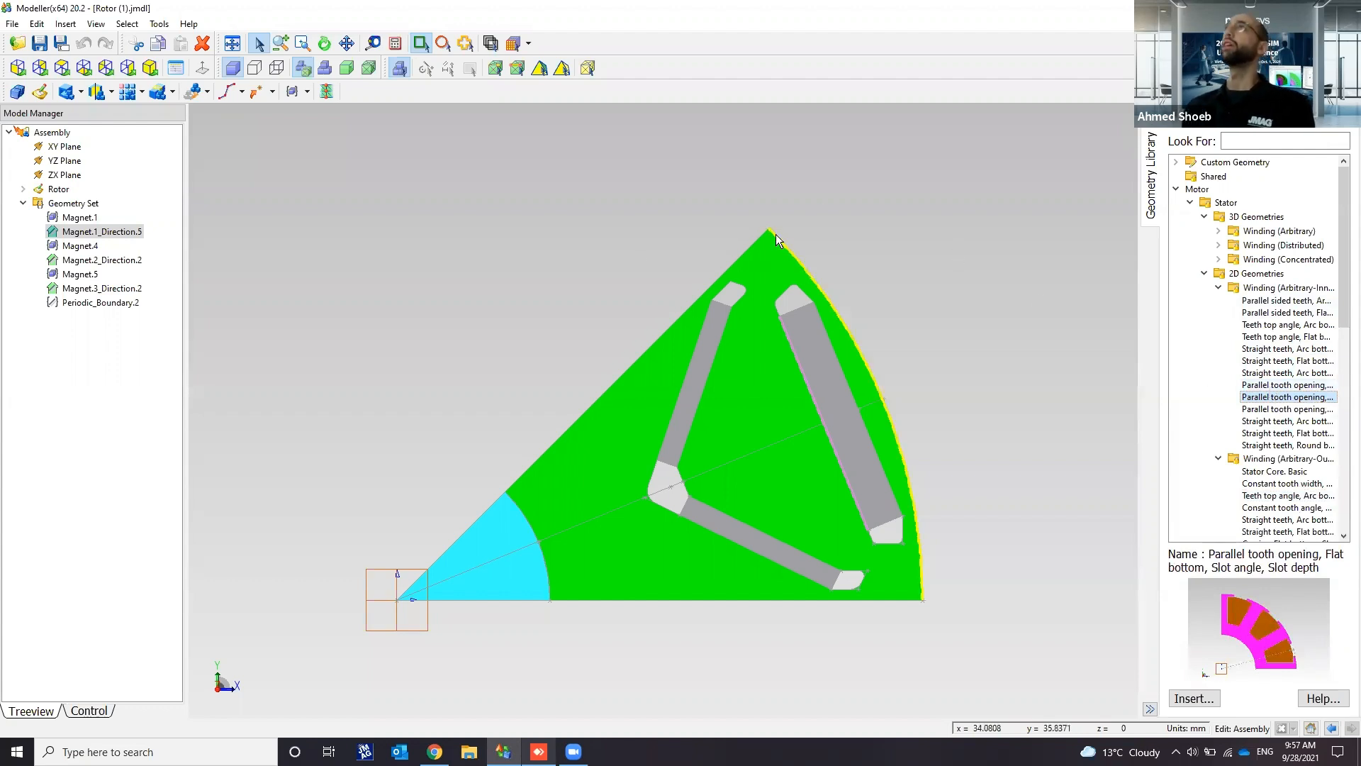
Step: Start adding the rotor assembly to the geometry library under the name Express Rotor
double_click(34, 205)
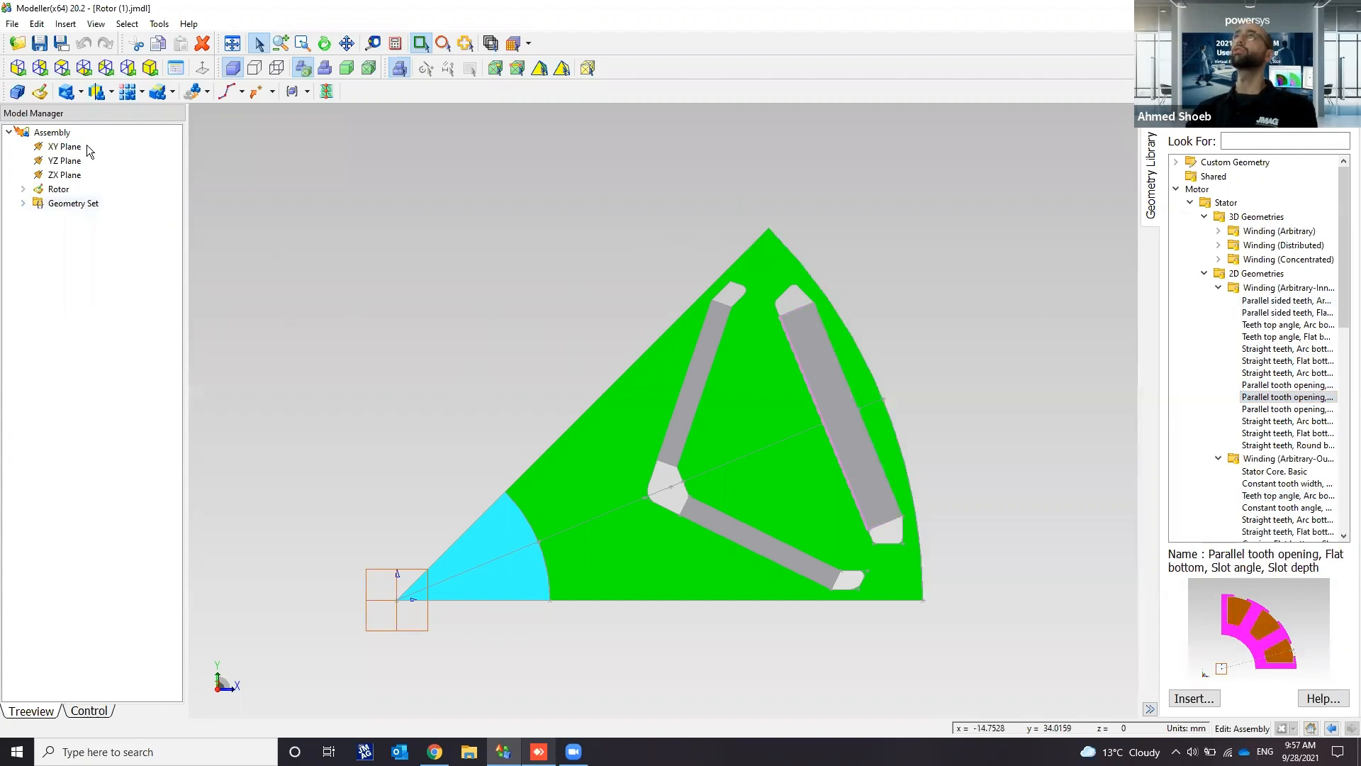
right_click(60, 131)
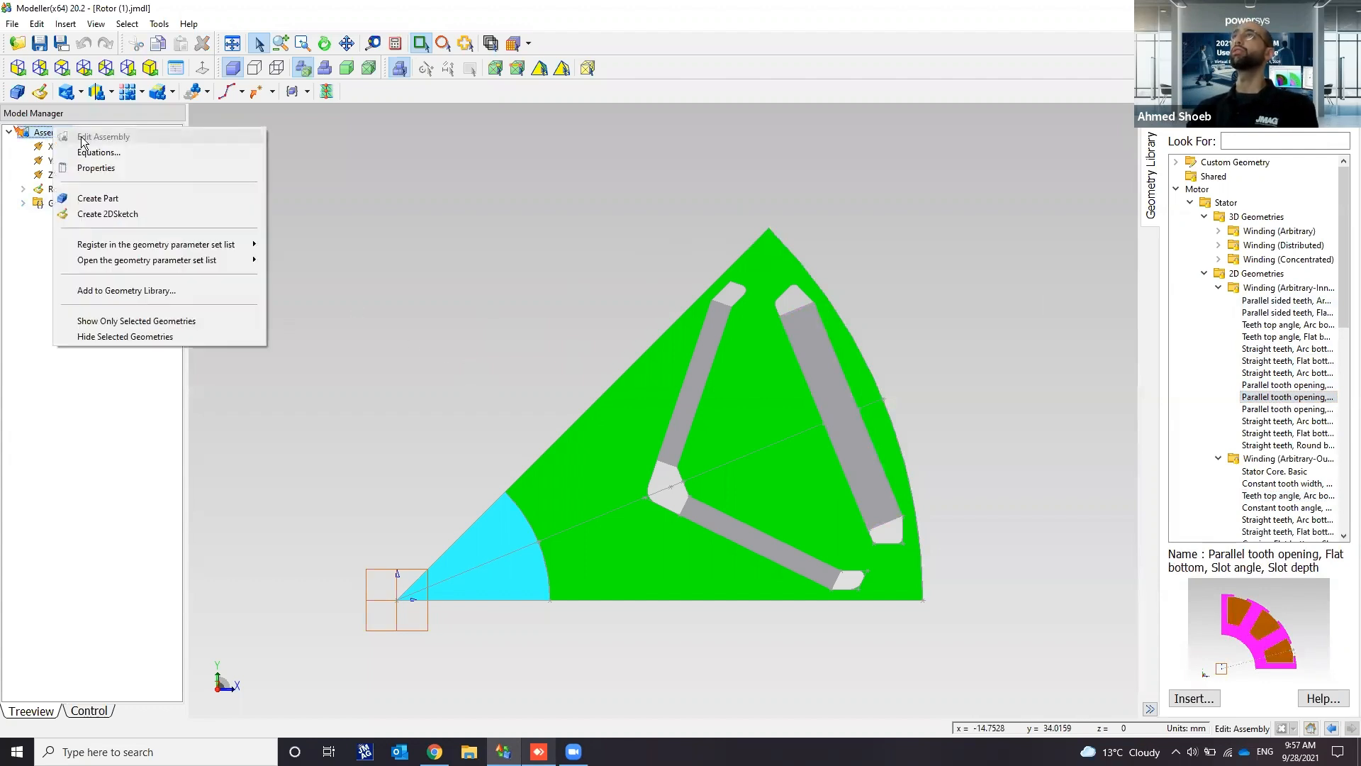
left_click(162, 297)
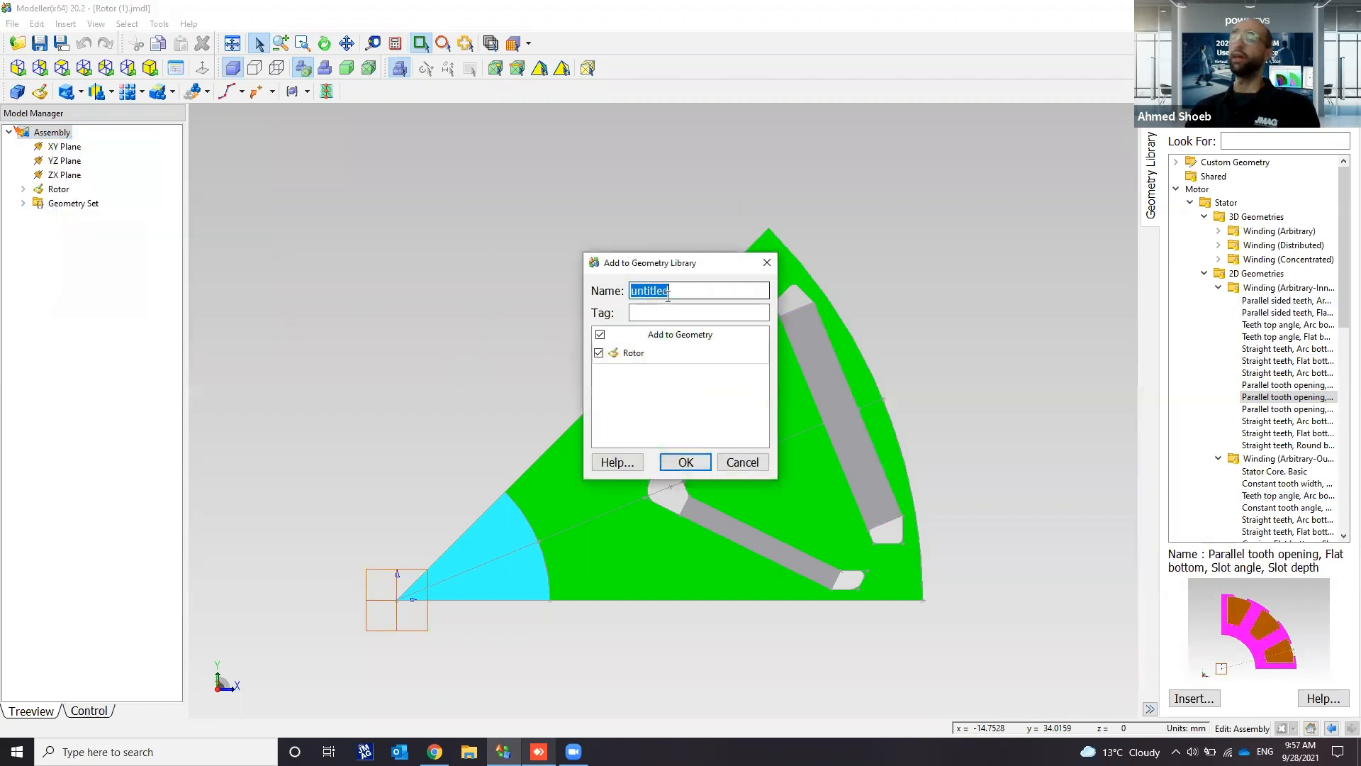
type("Exp")
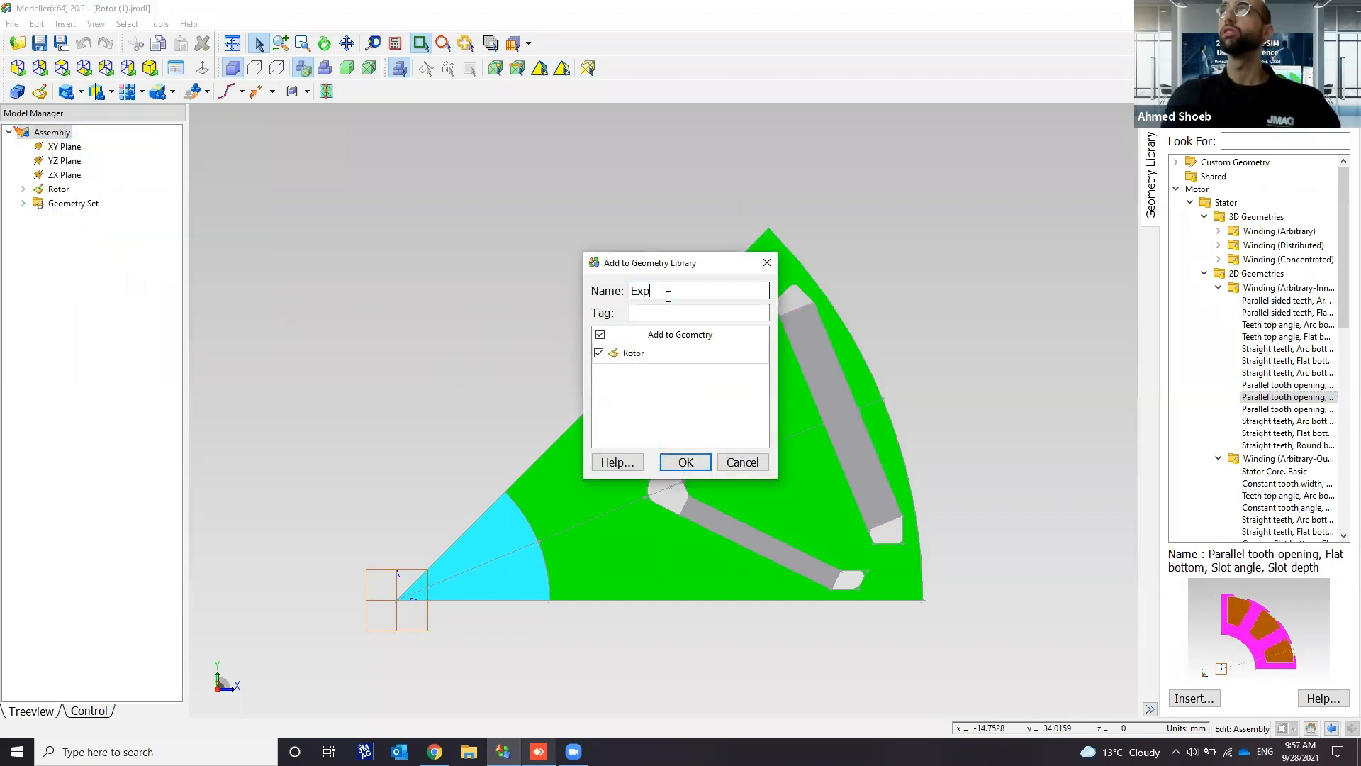
type("ress Rotro")
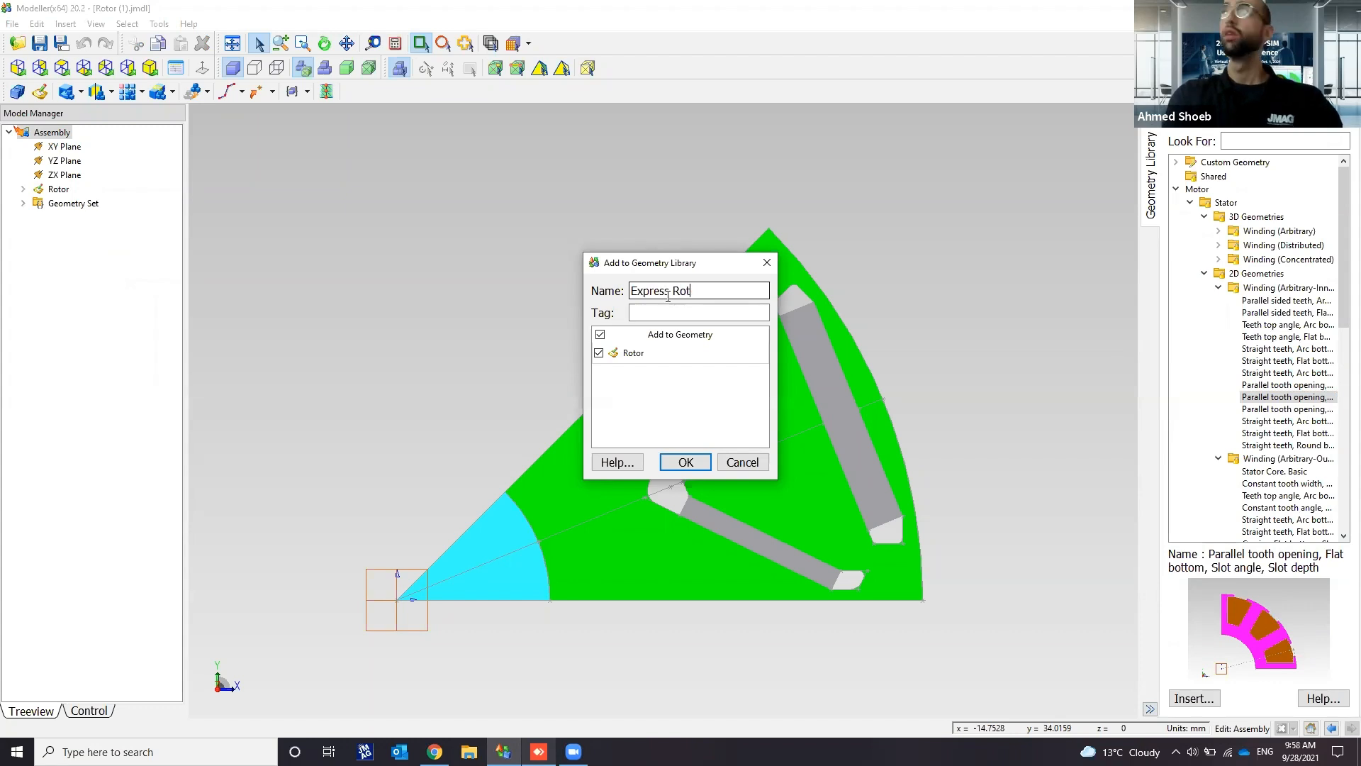
left_click(729, 291)
key("BackSpace")
key("BackSpace")
type("or")
key("Tab")
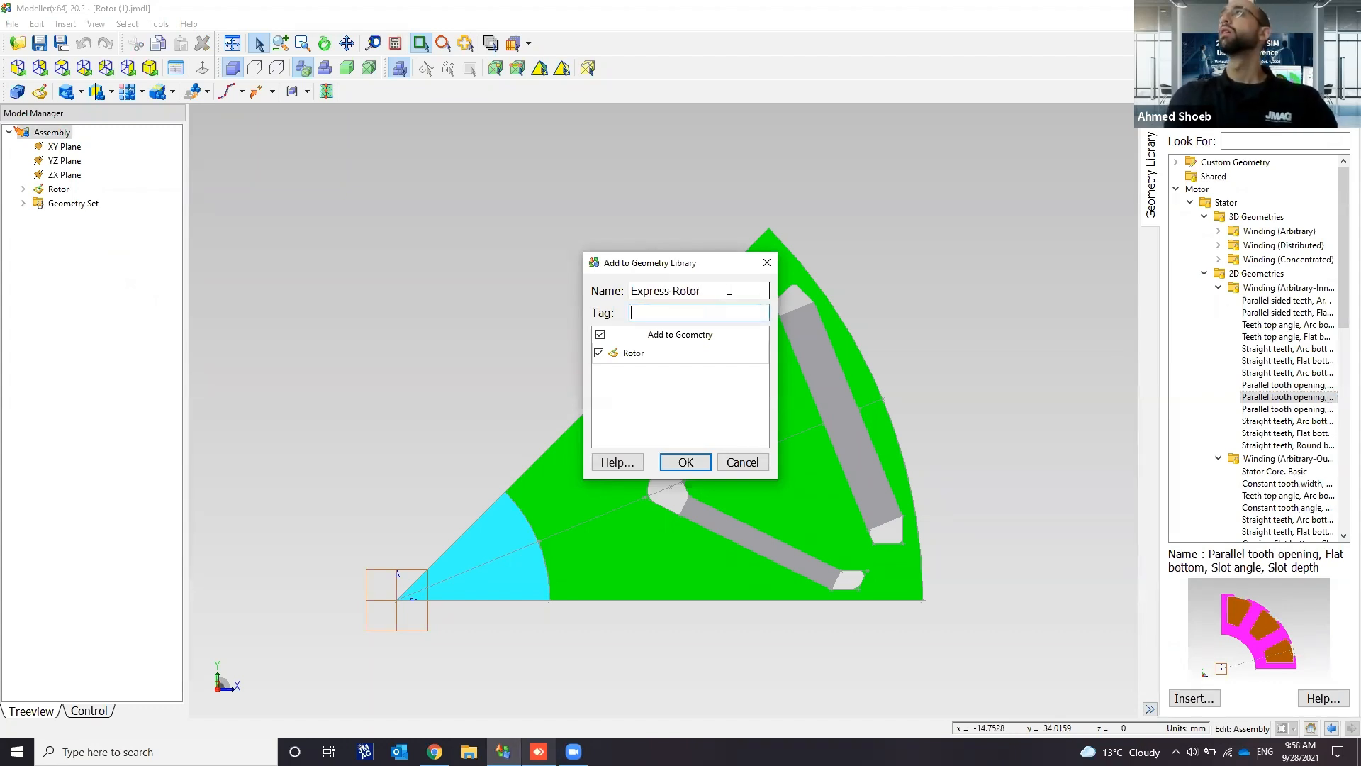
Step: Try to save the library entry with the tag Motor Brushless IPM Inner Rotor, but cancel overwriting the existing entry
key("ctrl+v")
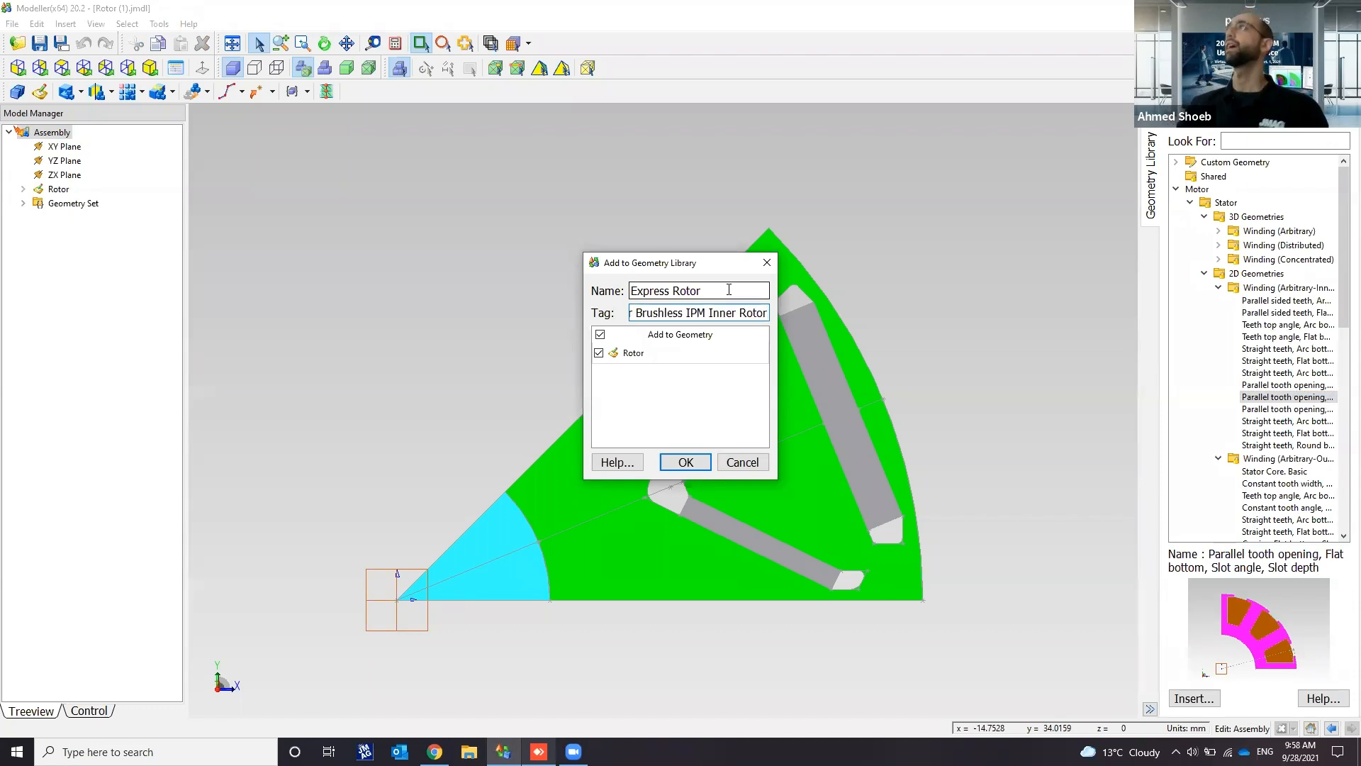
key("Home")
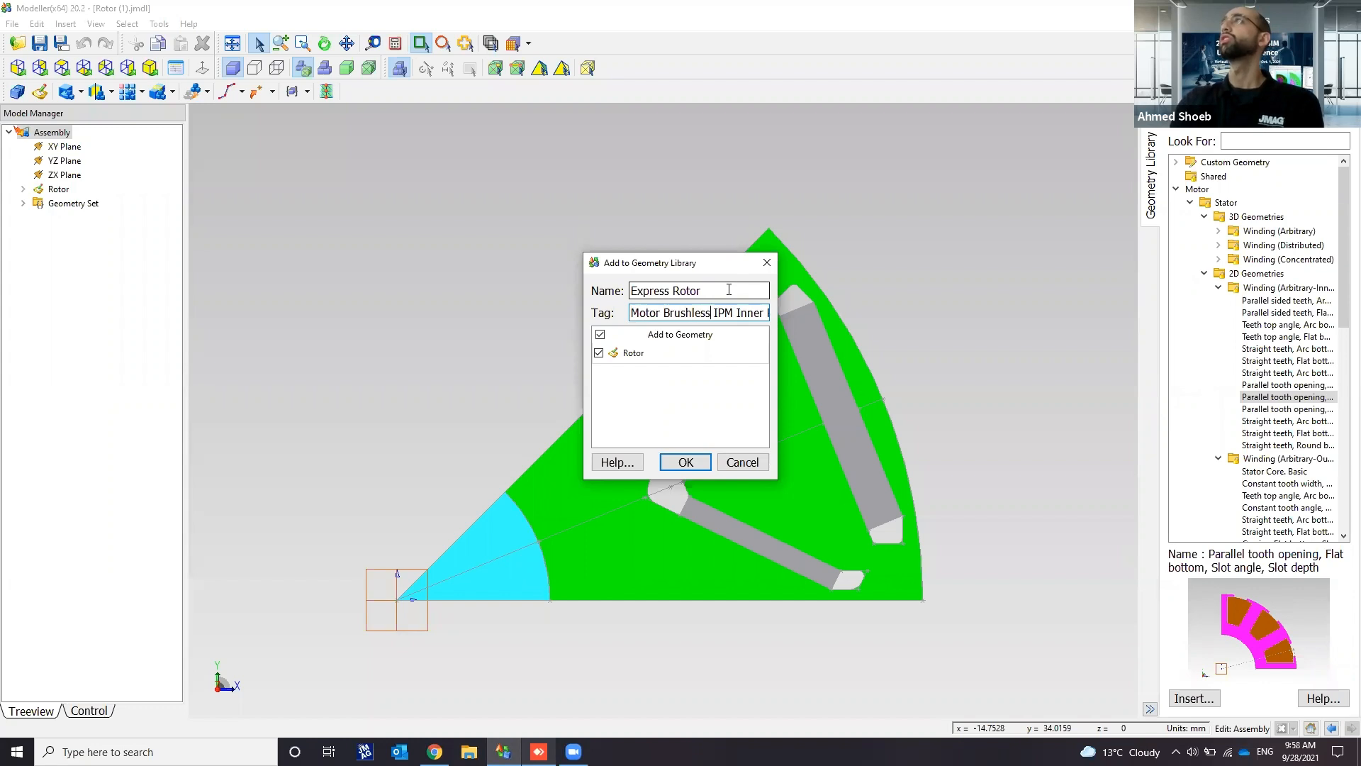
key("Right")
key("Right")
key("Right")
key("Right")
key("Right")
key("Right")
key("Right")
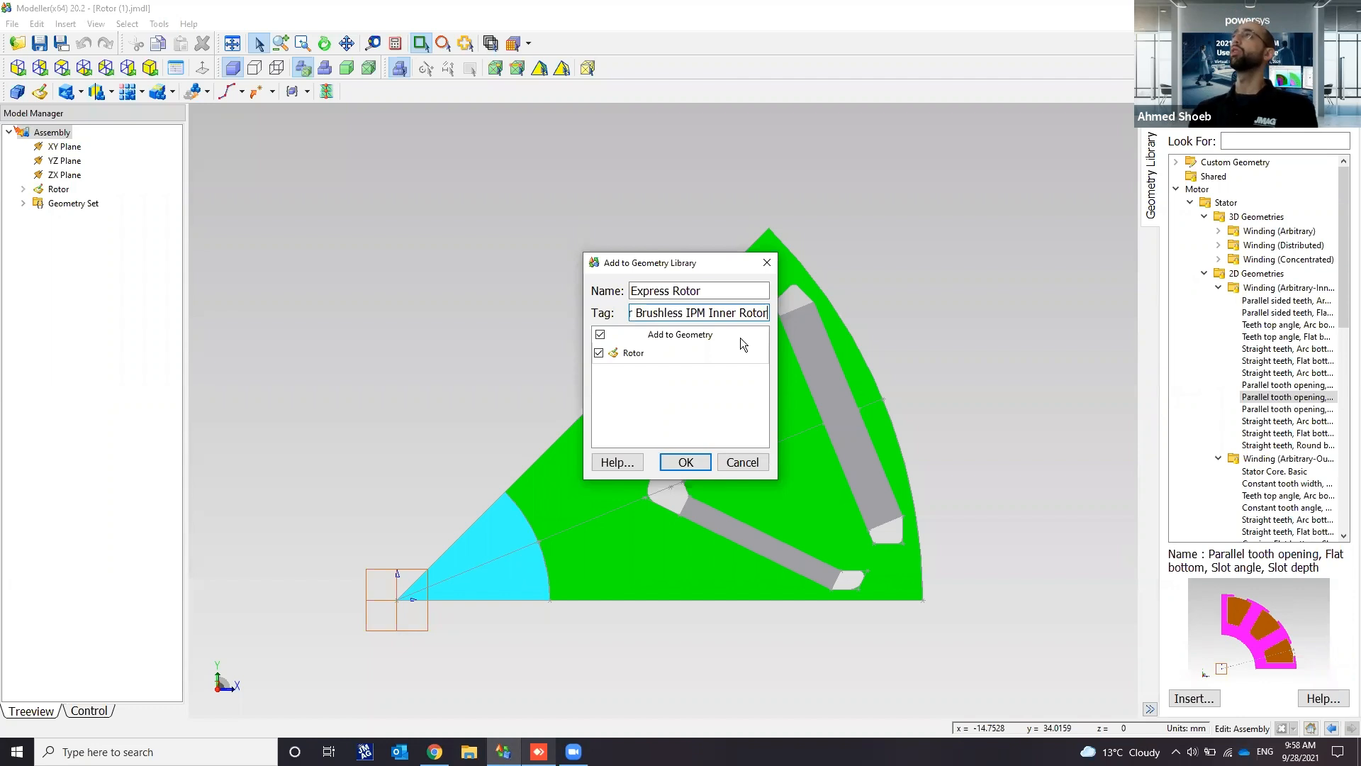
left_click(680, 461)
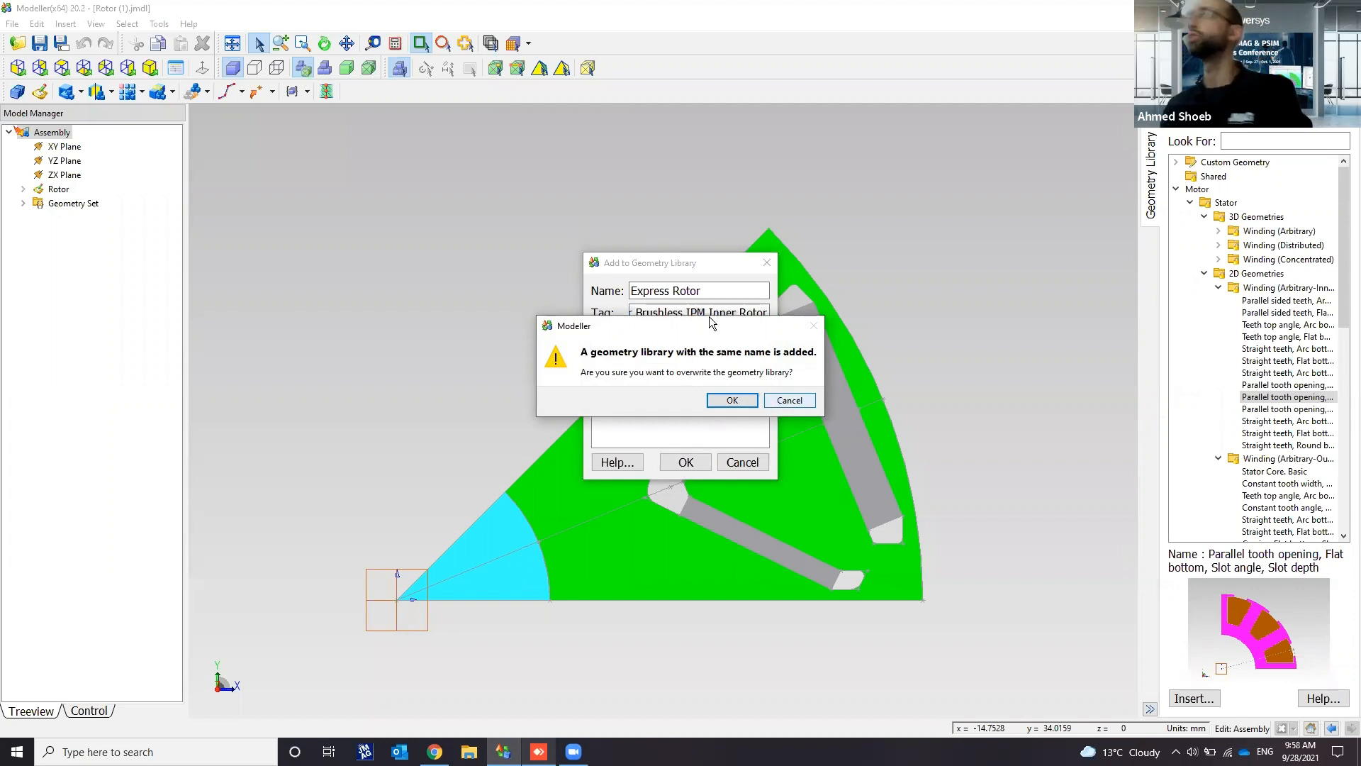
left_click(789, 401)
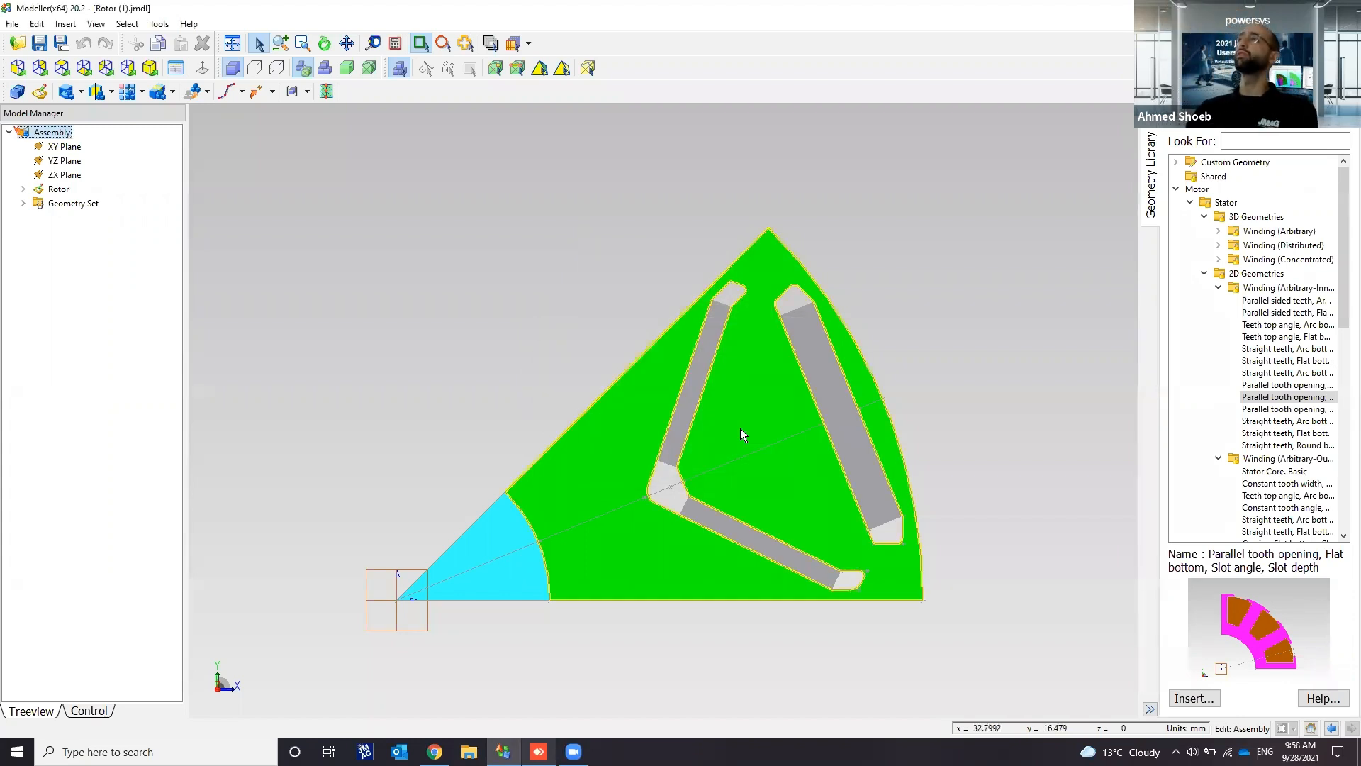
Step: Launch JMAG-Express
left_click(13, 749)
type("exp")
key("Return")
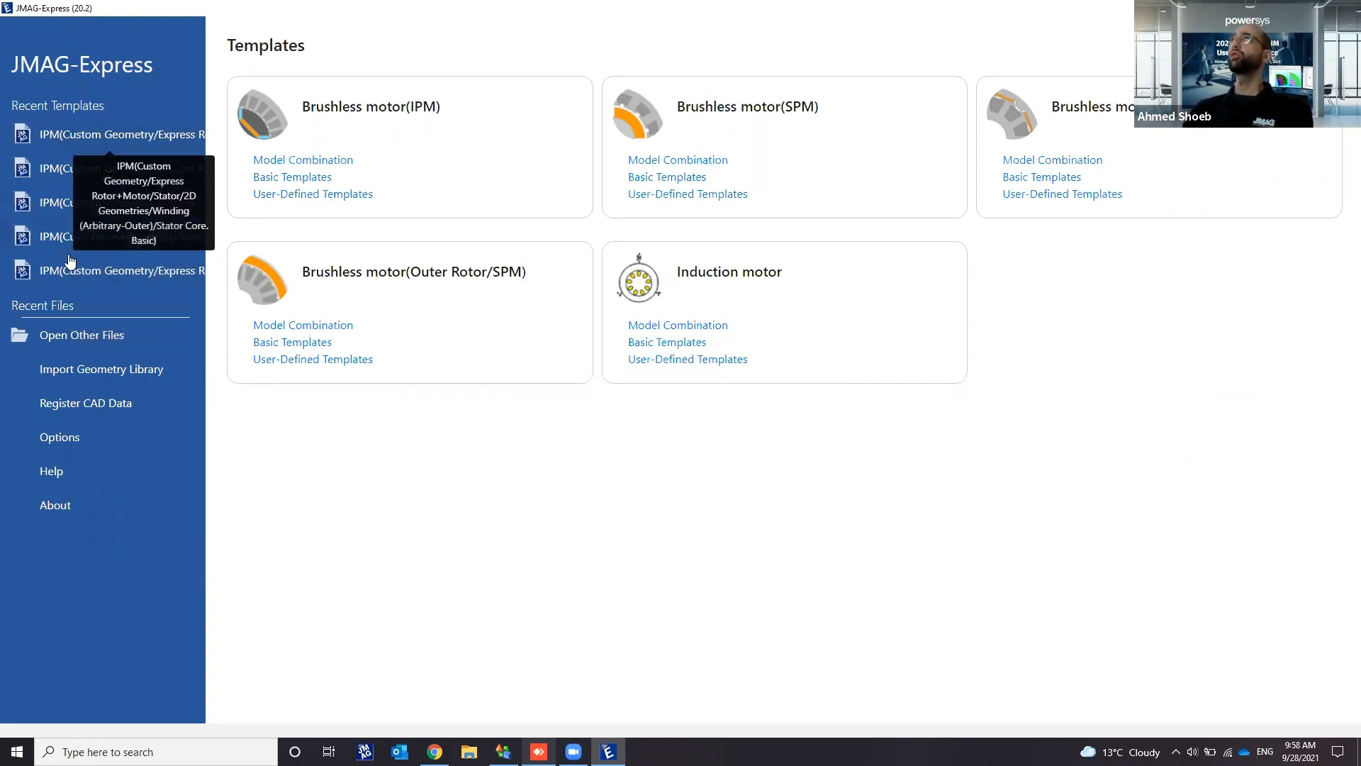
Step: Review the options for maximum cores, parallel efficiency map jobs and shared memory cores, and close them without saving
left_click(60, 441)
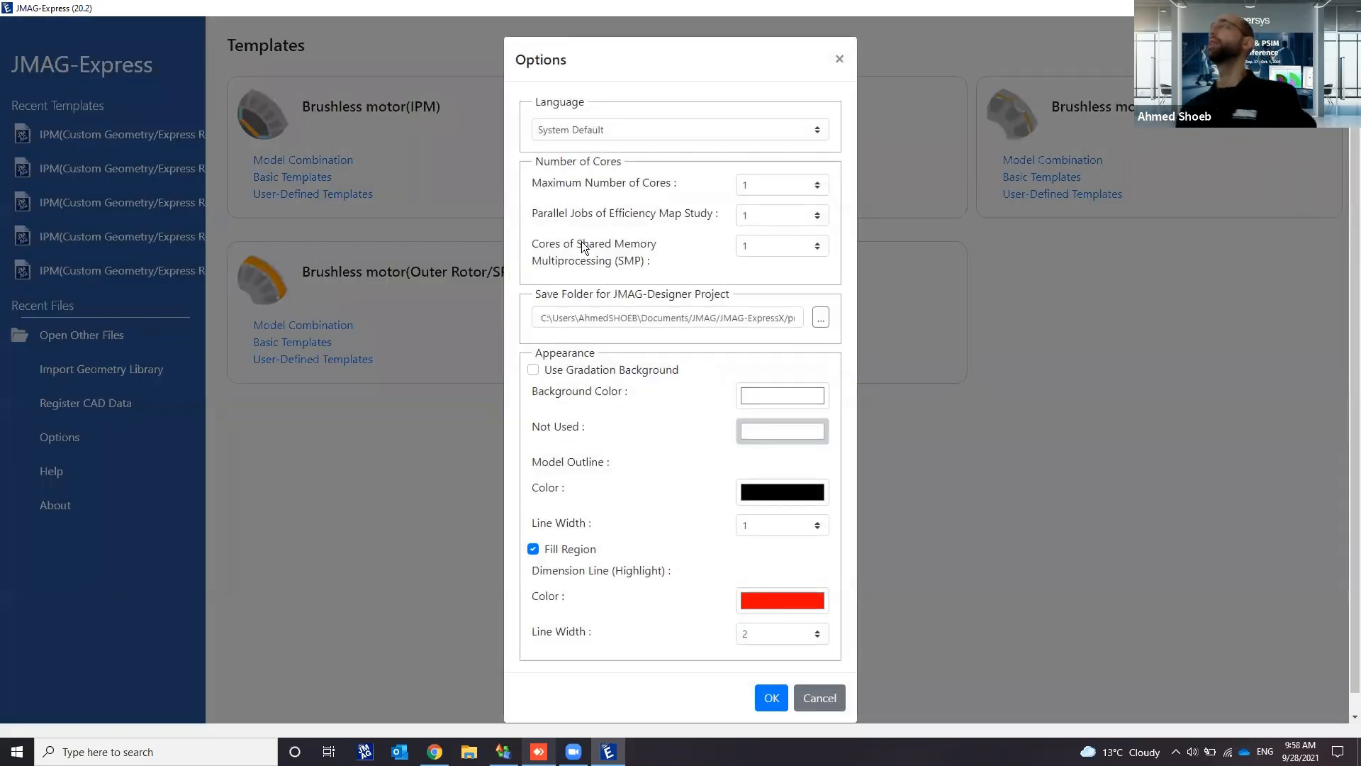
left_click(767, 187)
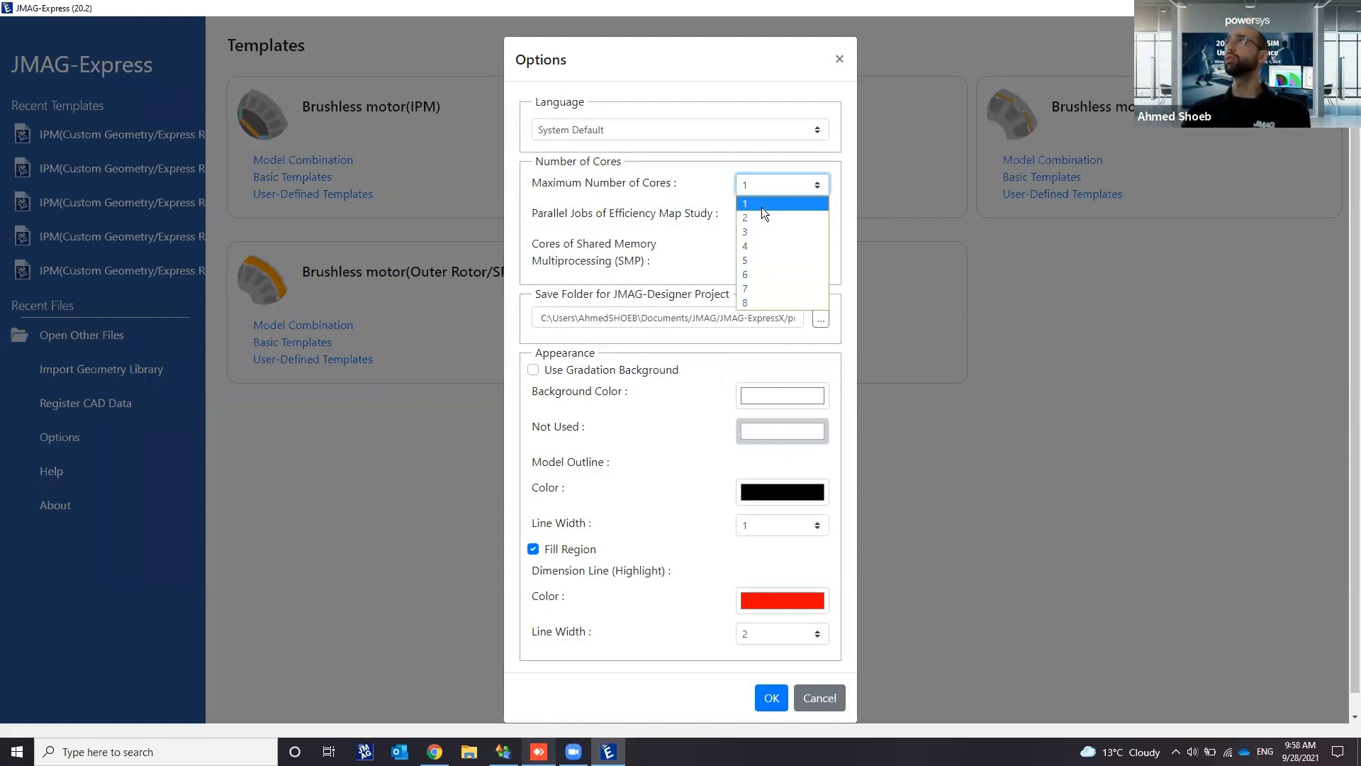
left_click(760, 189)
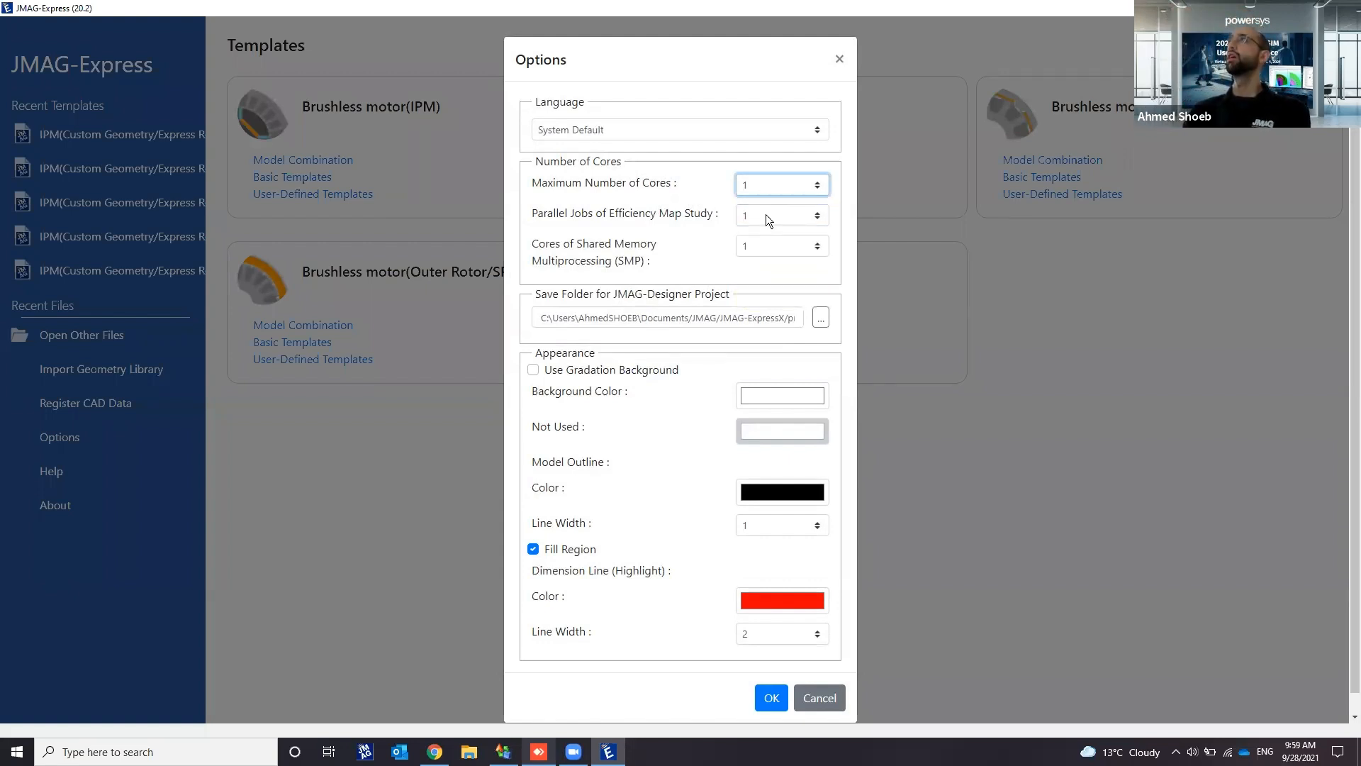
left_click(766, 214)
left_click(767, 215)
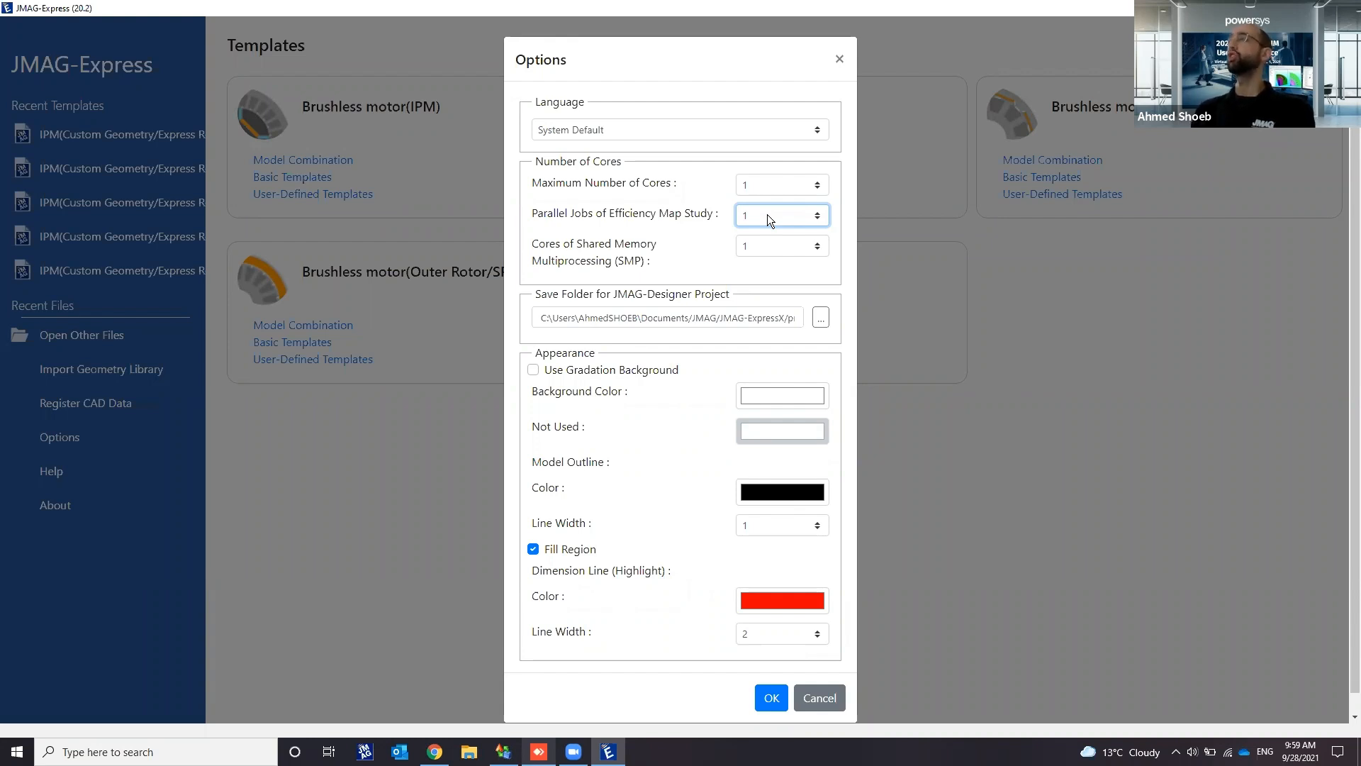
left_click(770, 215)
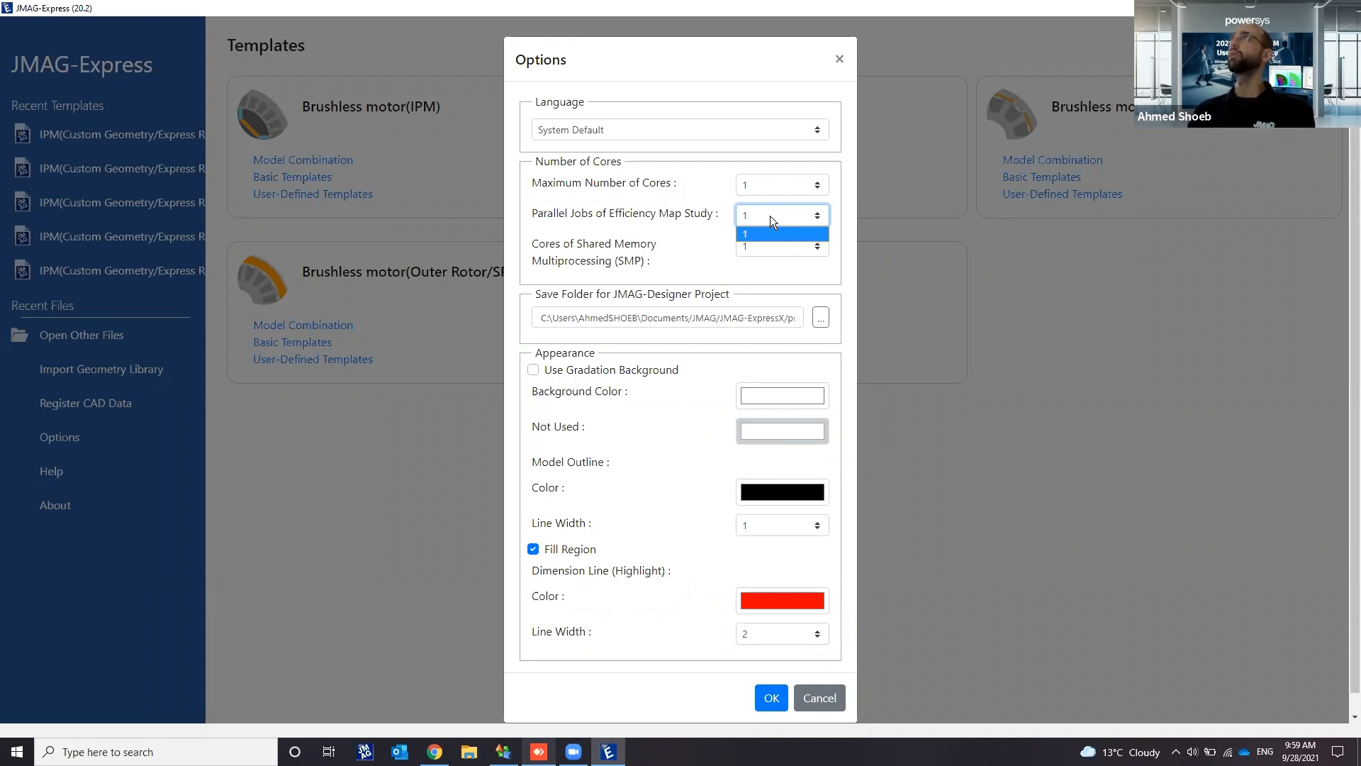
left_click(770, 234)
left_click(760, 251)
left_click(760, 263)
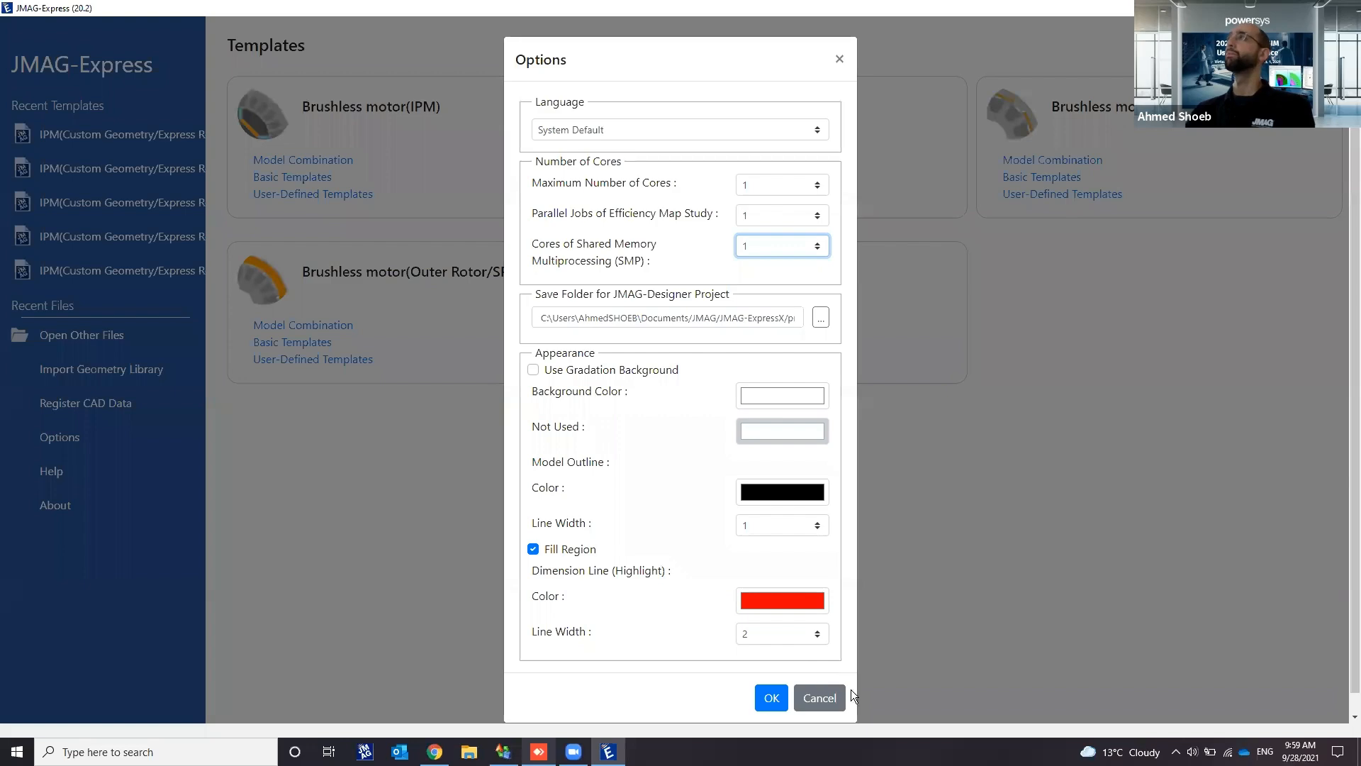
left_click(825, 698)
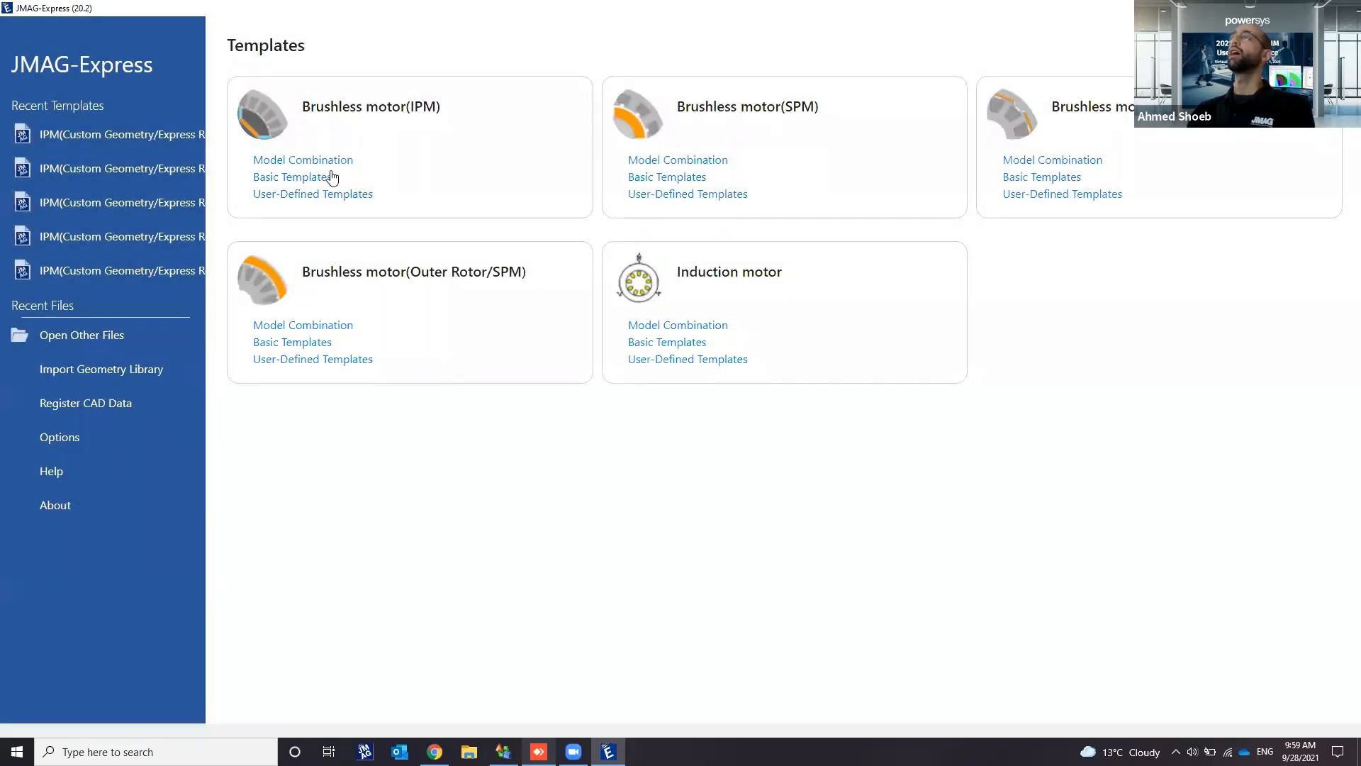
Step: Build a new brushless IPM motor model combination using Express Rotor as the rotor
left_click(343, 162)
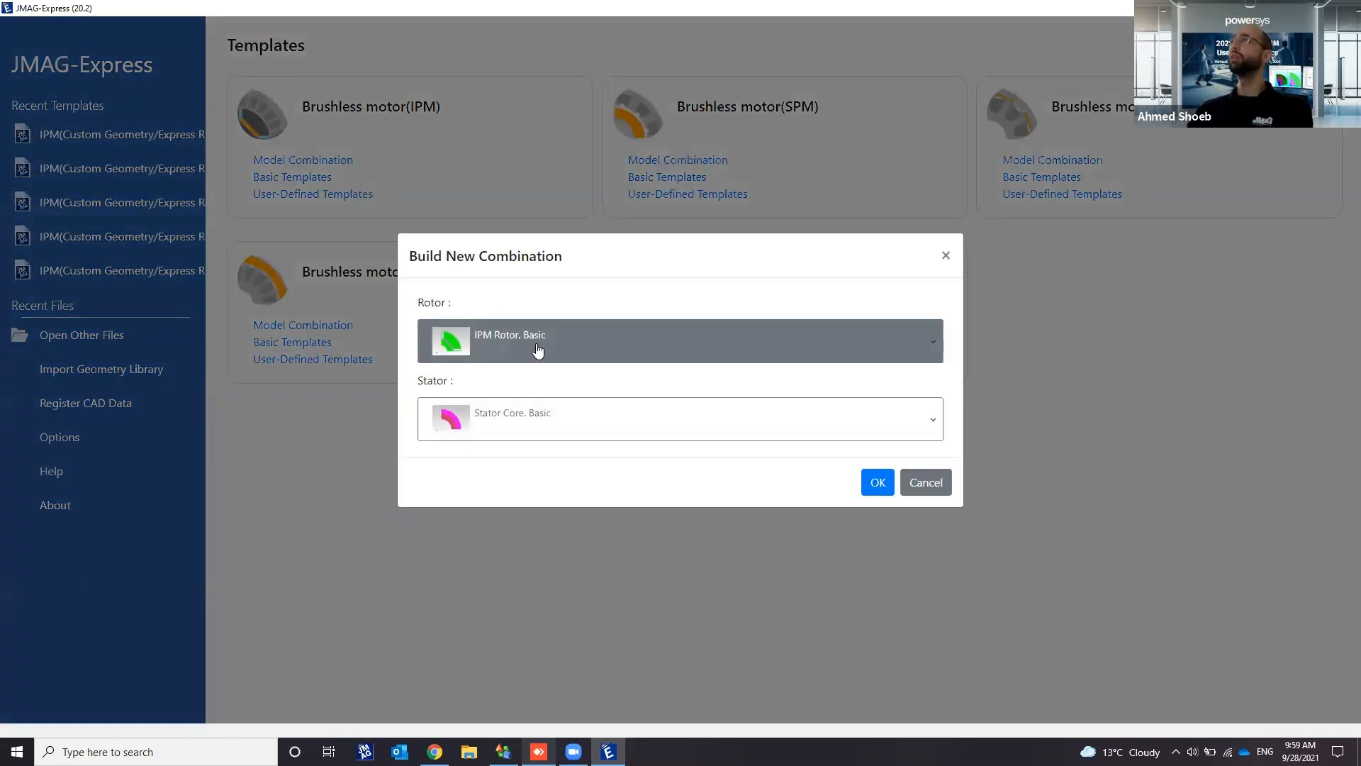
left_click(538, 349)
scroll(589, 461, "down", 3)
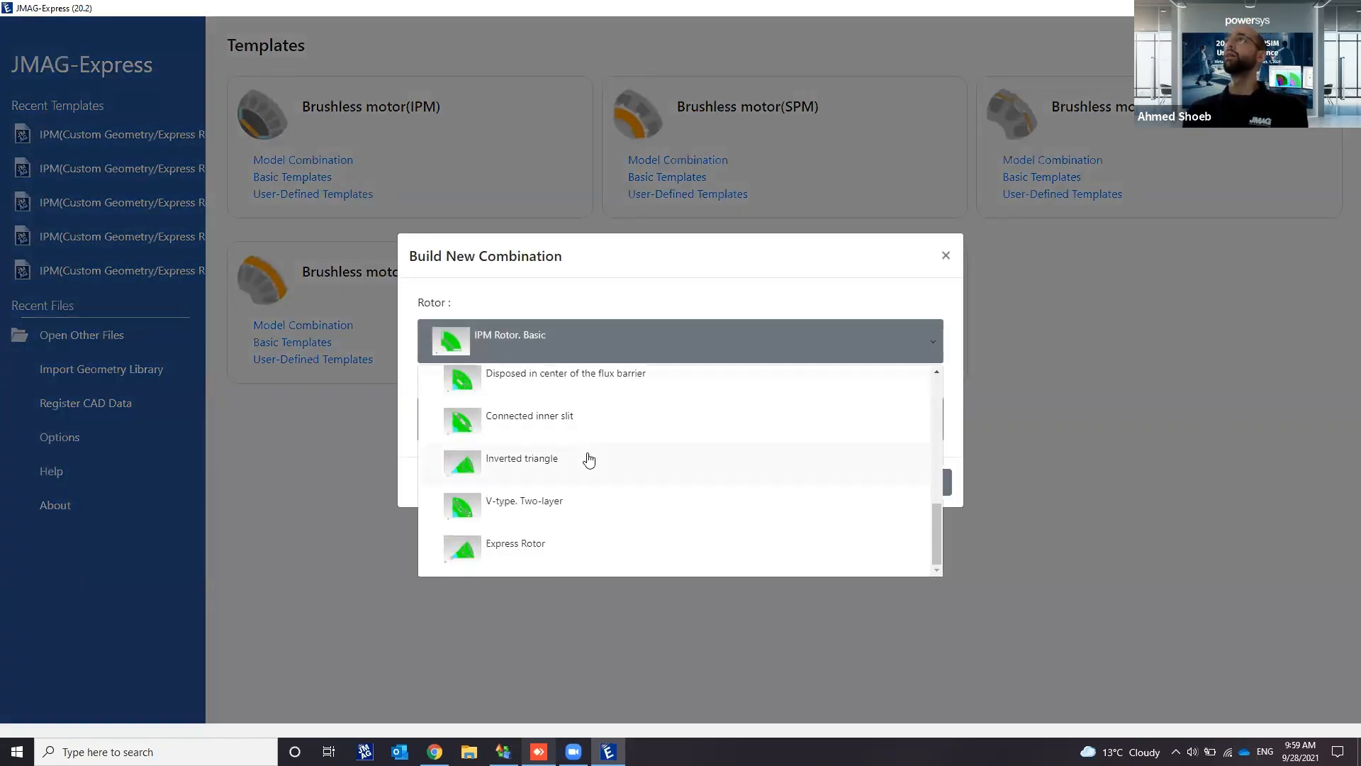
left_click(542, 559)
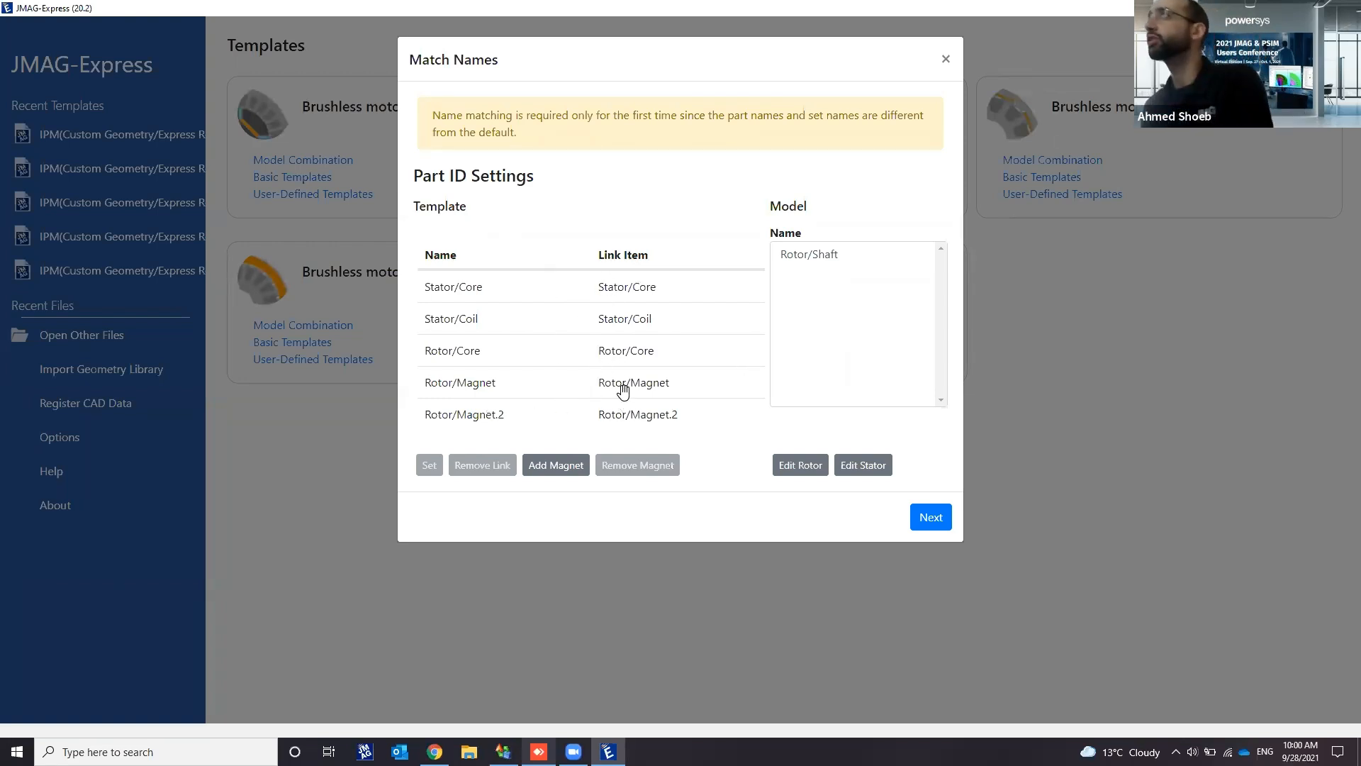
Step: Relink the template's Periodic_Boundary set to the model's Periodic_Boundary.2 and accept the set settings
left_click(921, 516)
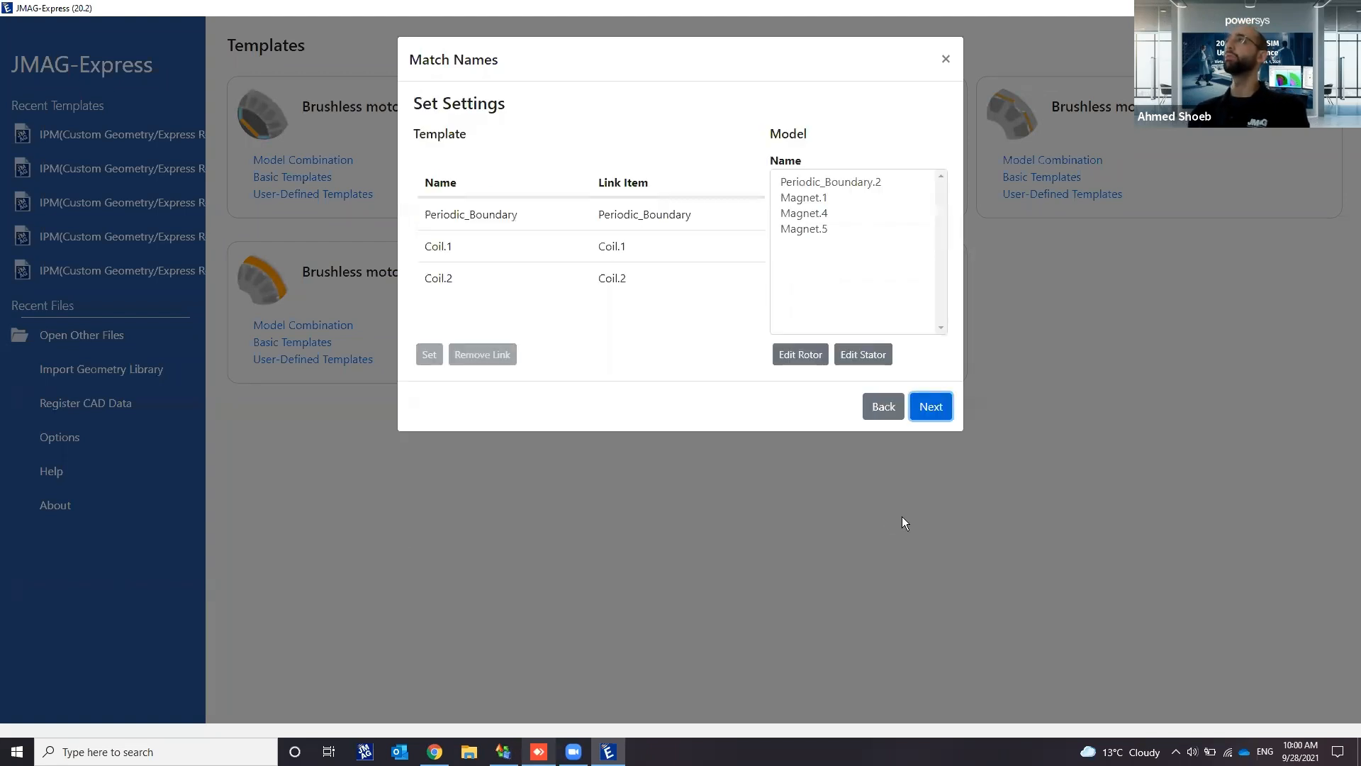
left_click(609, 216)
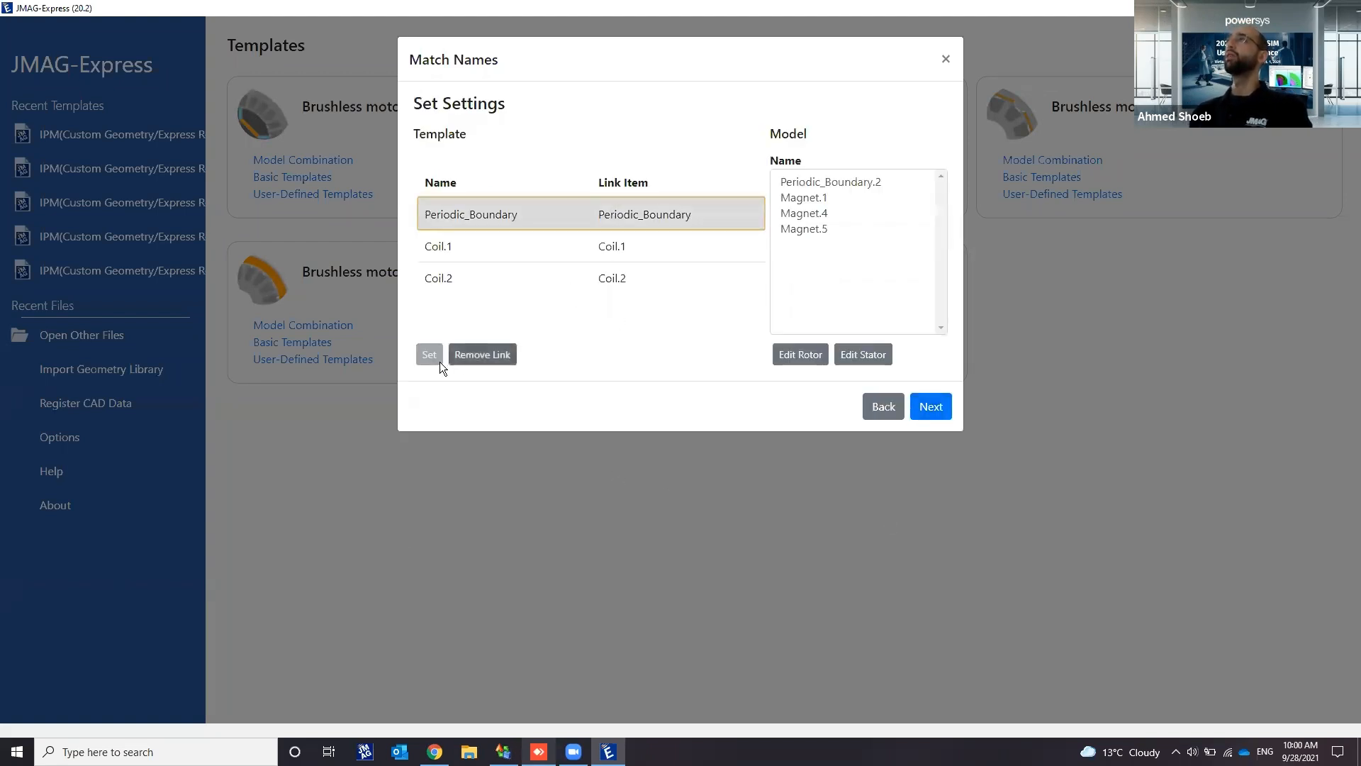
left_click(480, 356)
left_click(818, 182)
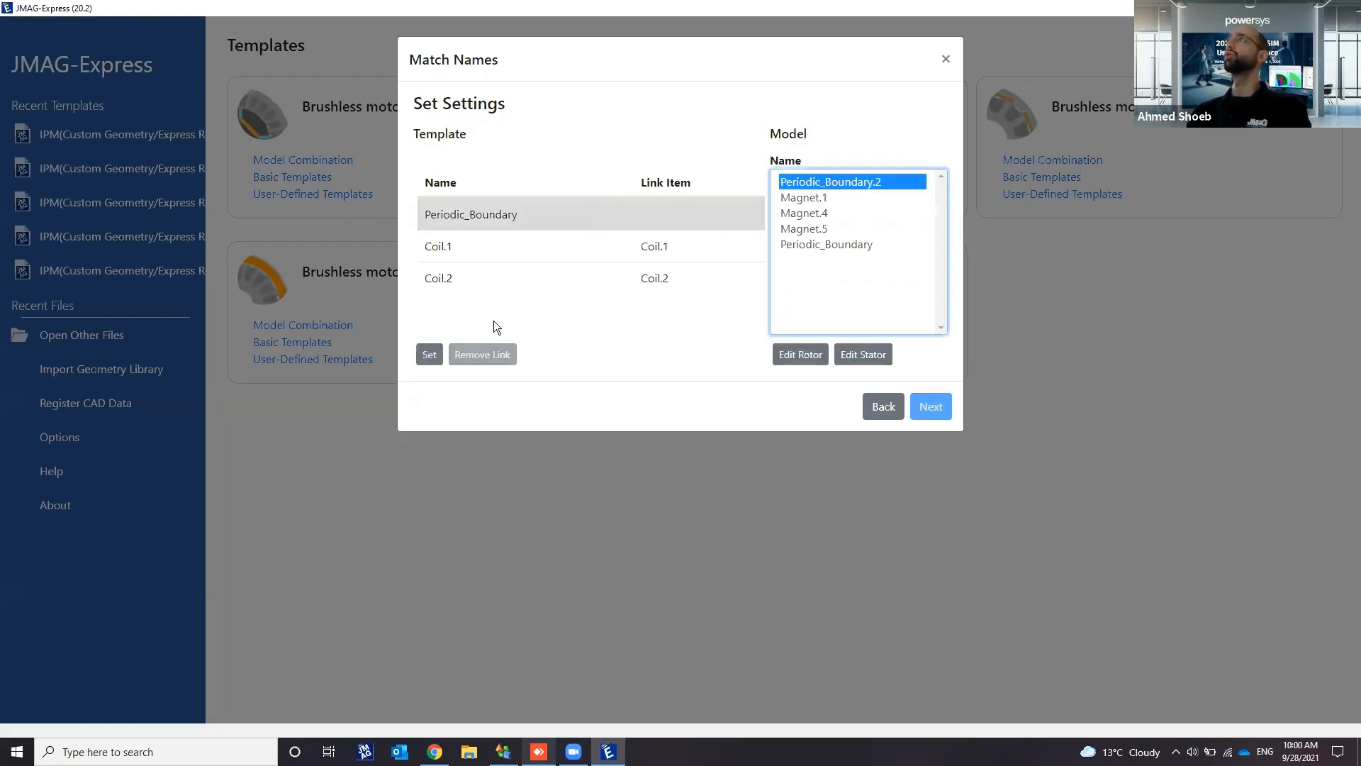
left_click(426, 355)
left_click(924, 407)
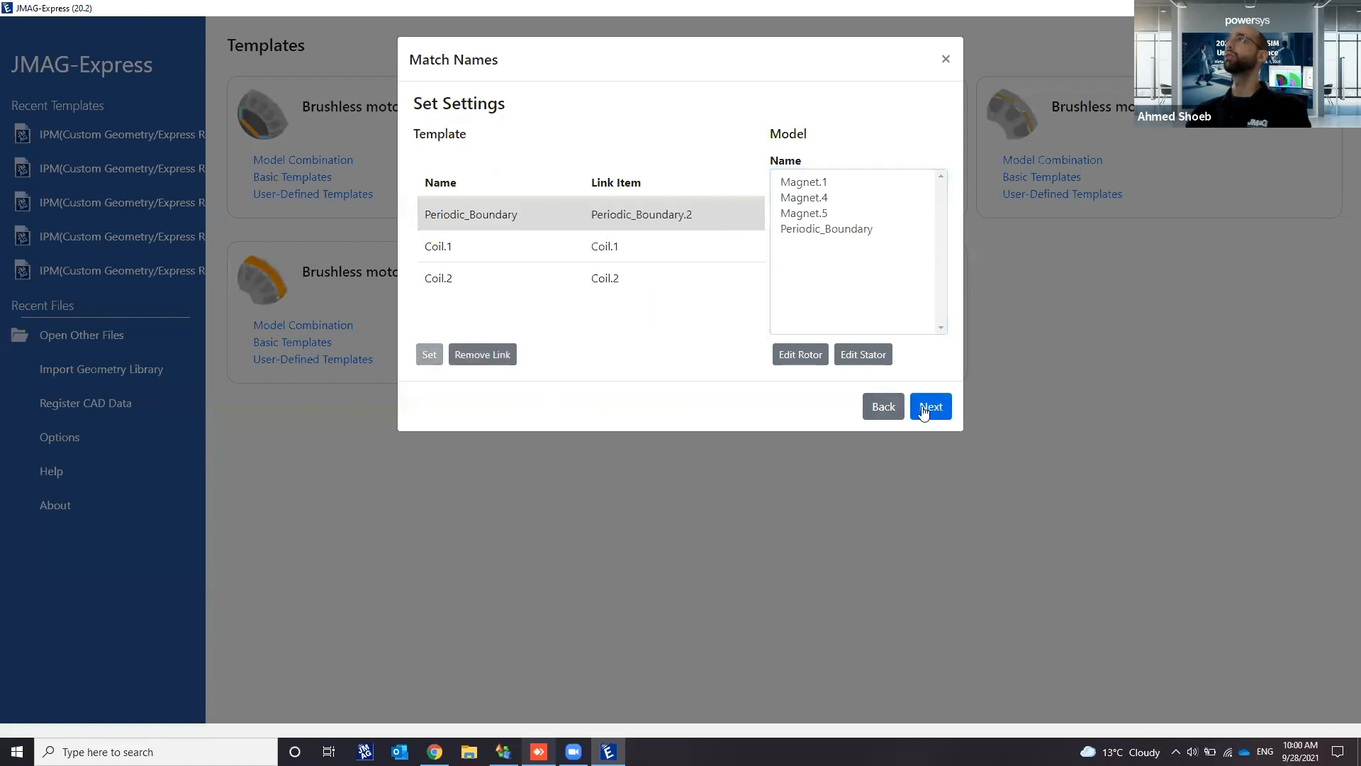
Step: Link Magnet_Direction to Magnet.1_Direction.5 and Magnet.2_Direction to Magnet.2_Direction.2, and finish the name matching
left_click(510, 304)
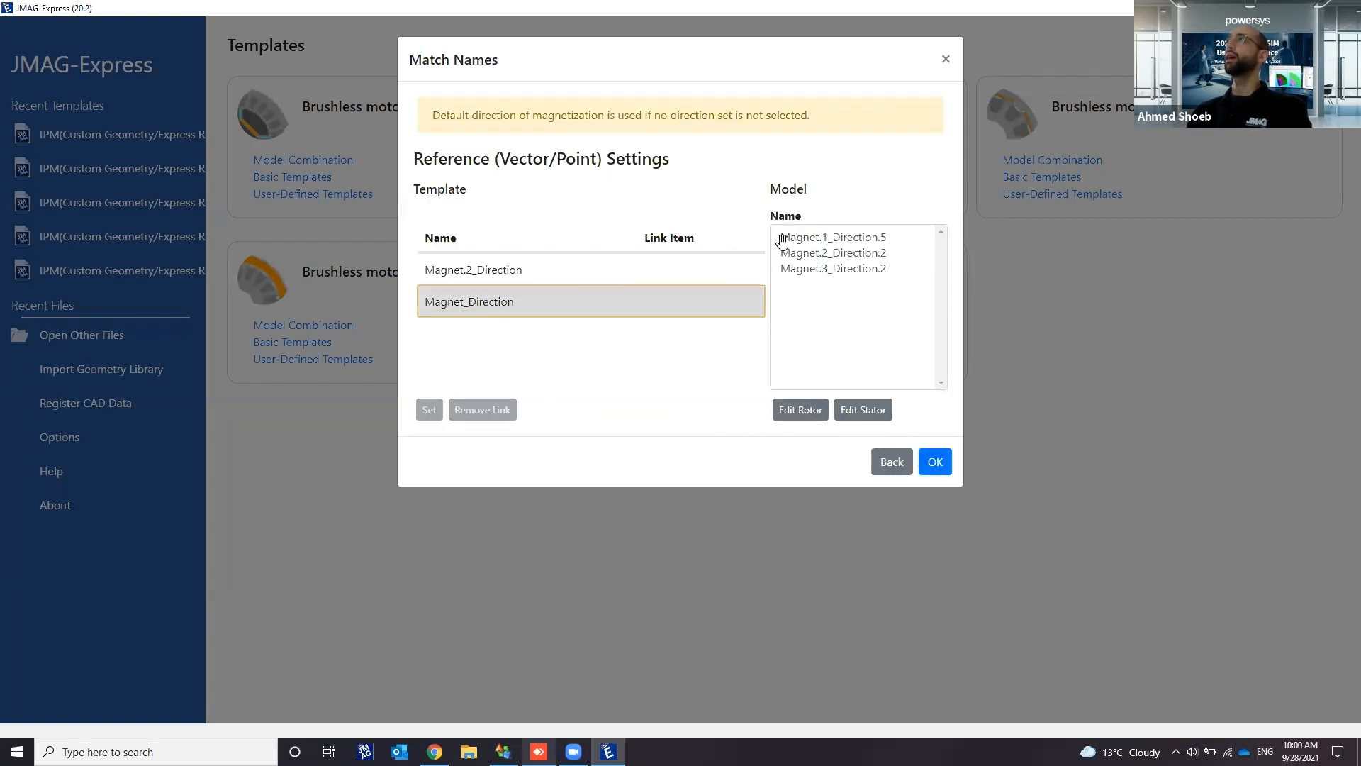
left_click(792, 237)
left_click(428, 410)
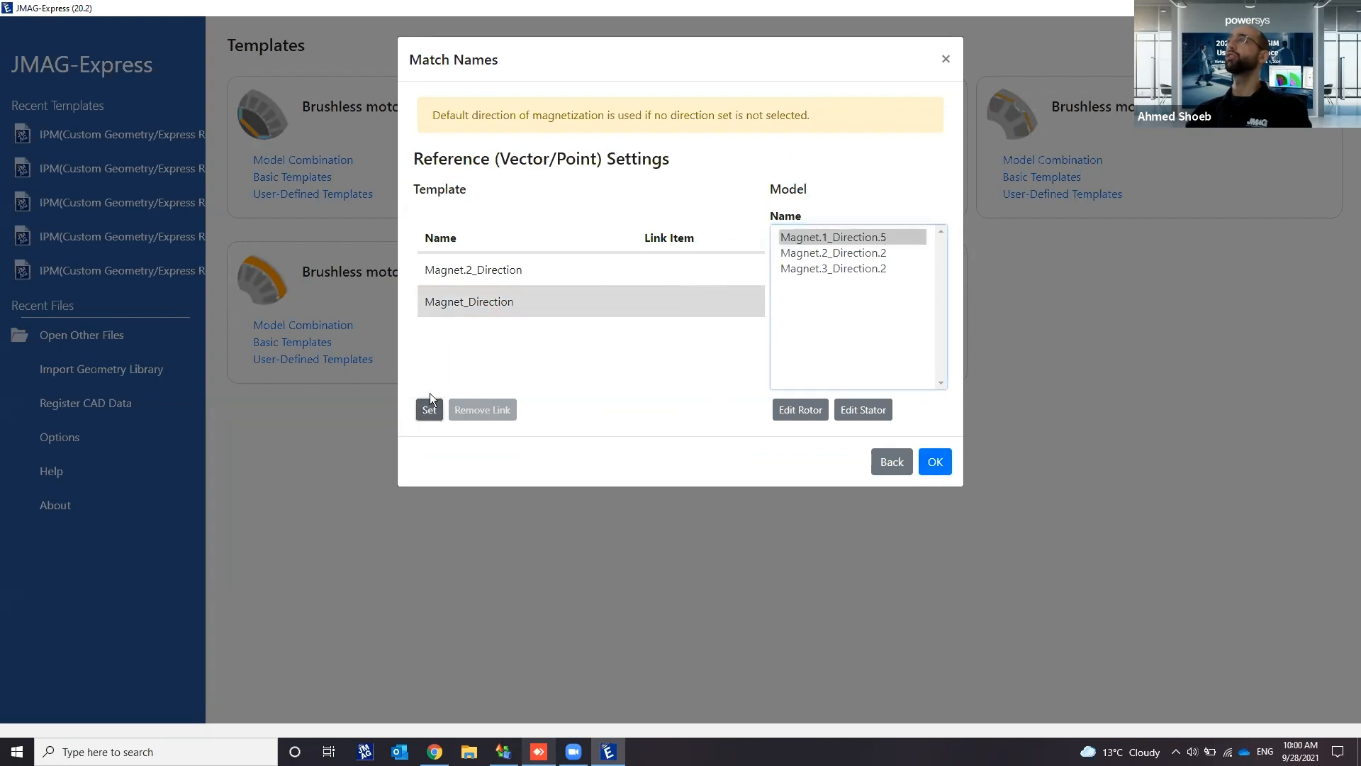
left_click(486, 276)
left_click(823, 237)
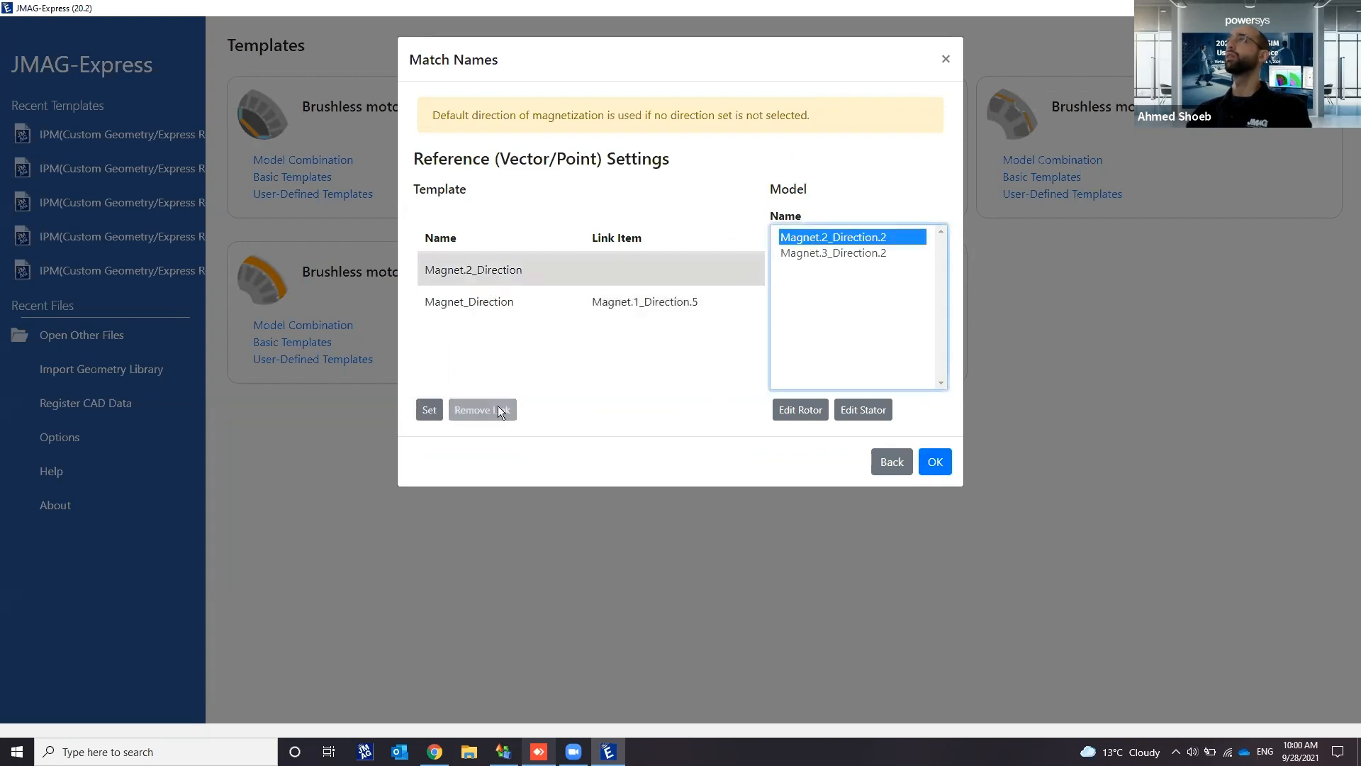
left_click(429, 410)
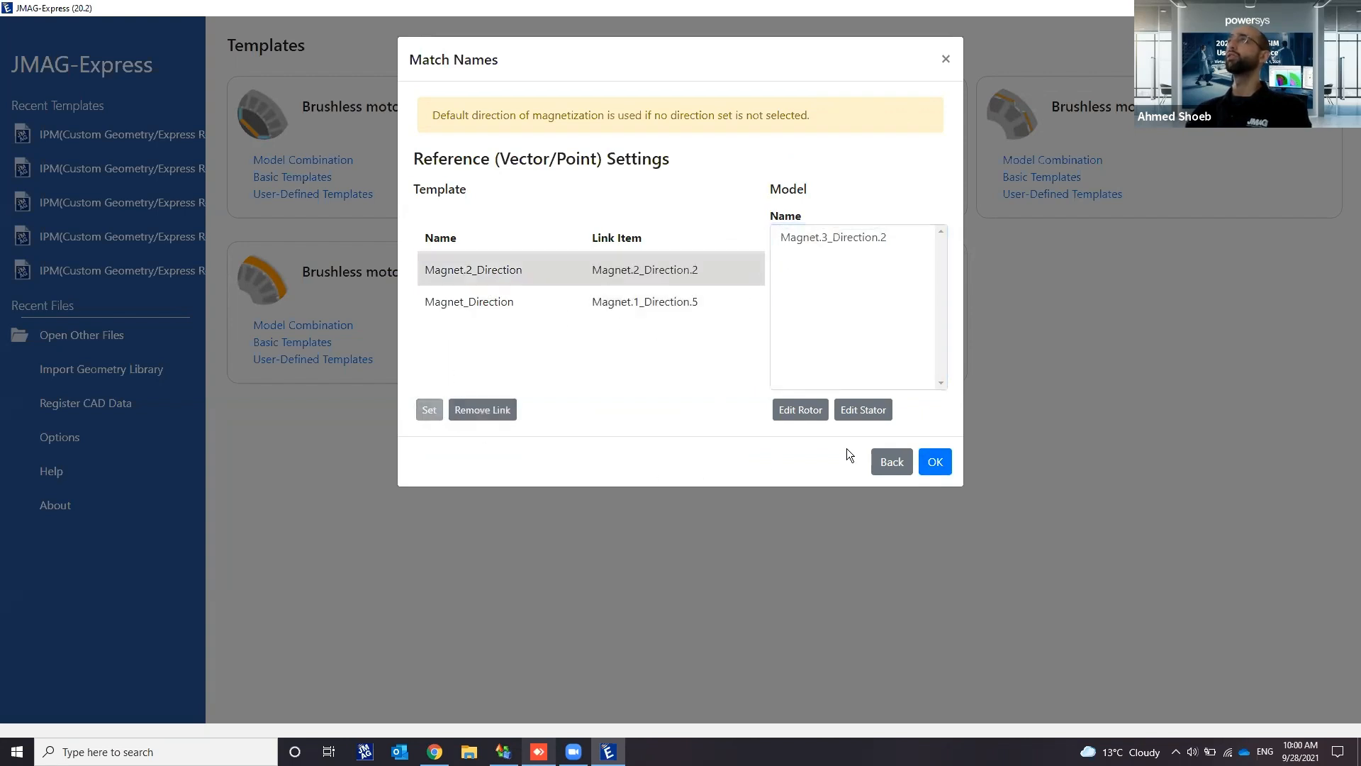
left_click(919, 464)
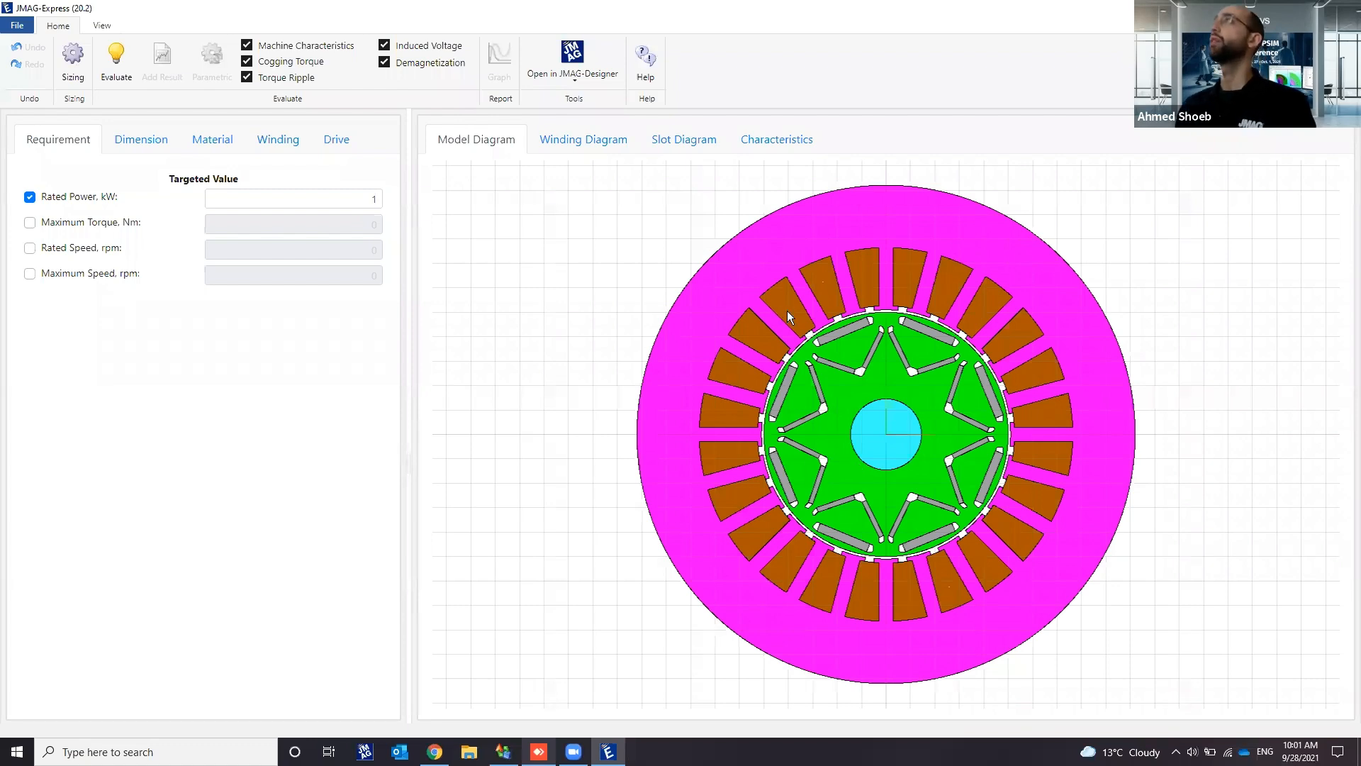
Step: Set the sizing targets to 75 kW rated power, 200 Nm maximum torque and 10000 rpm maximum speed
left_click(71, 68)
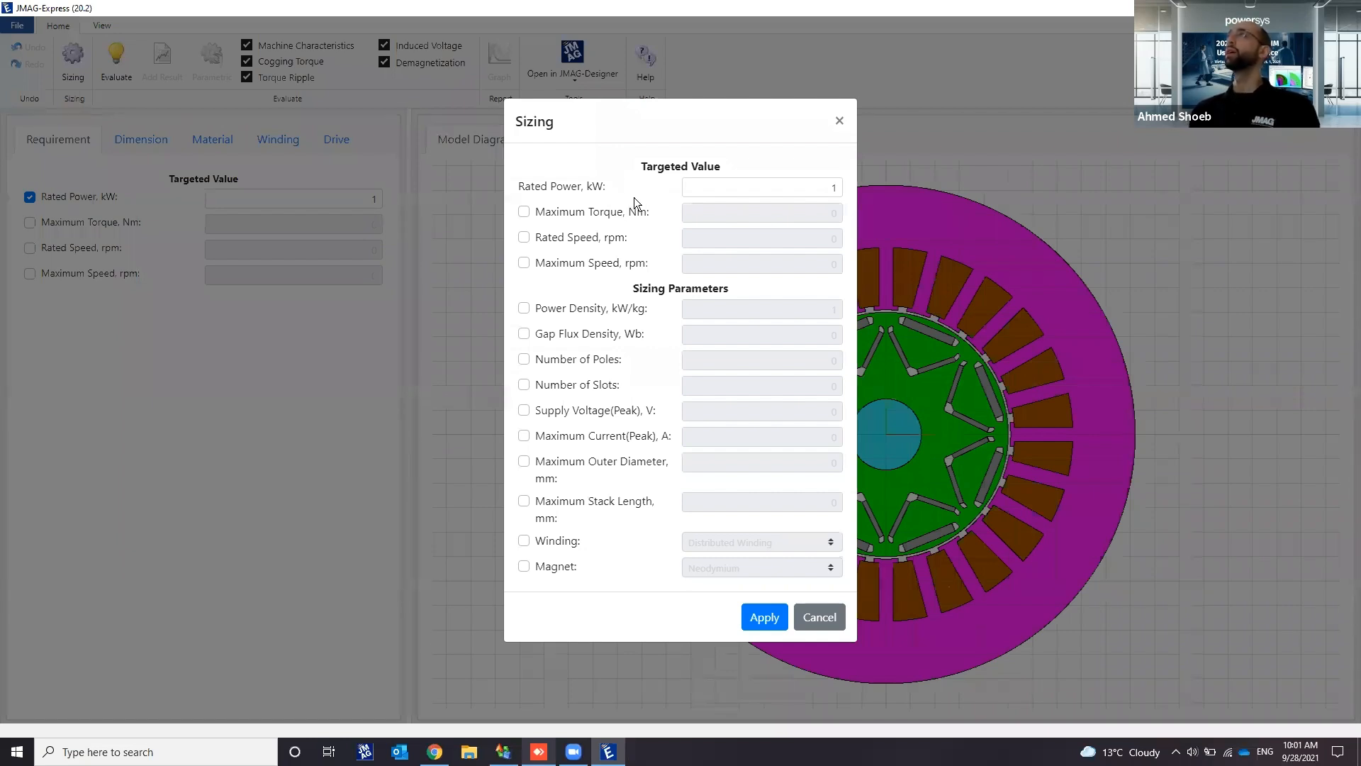
left_click(722, 192)
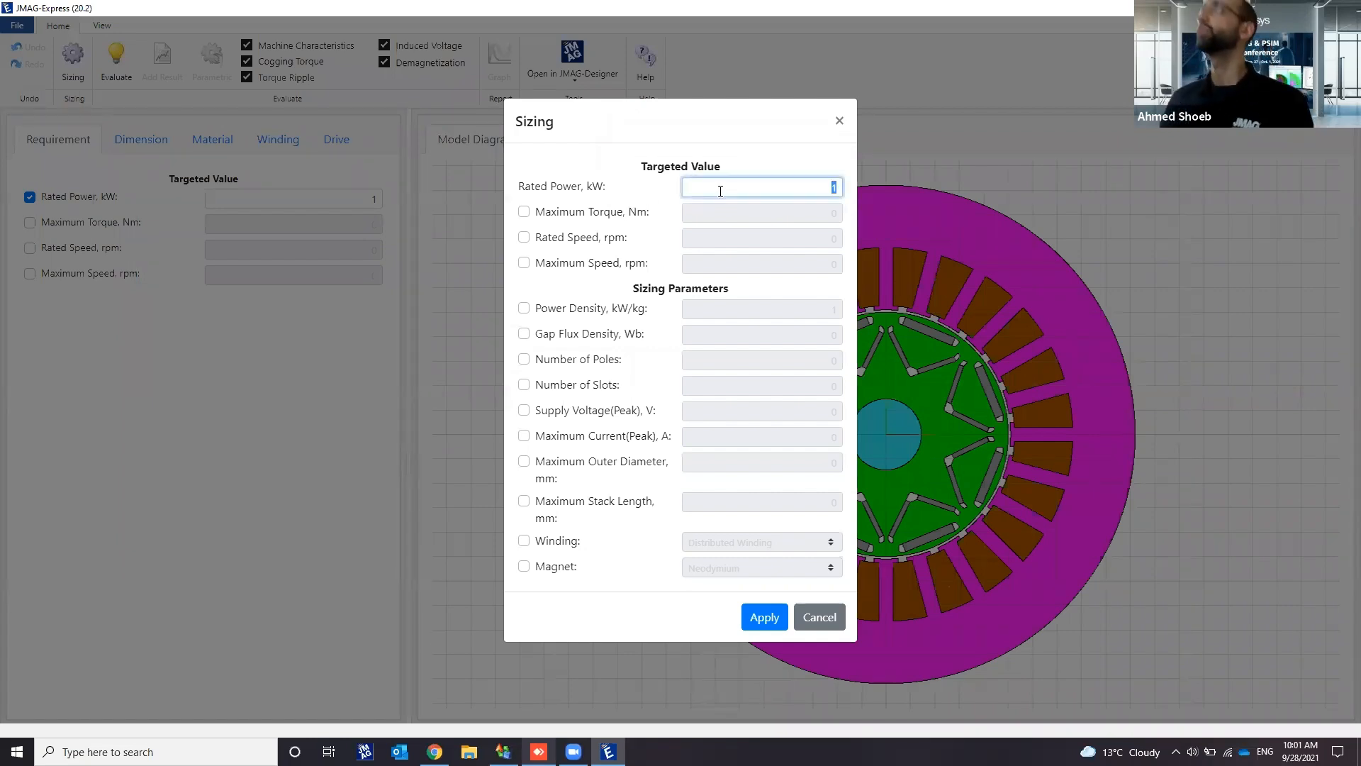
key("BackSpace")
type("75")
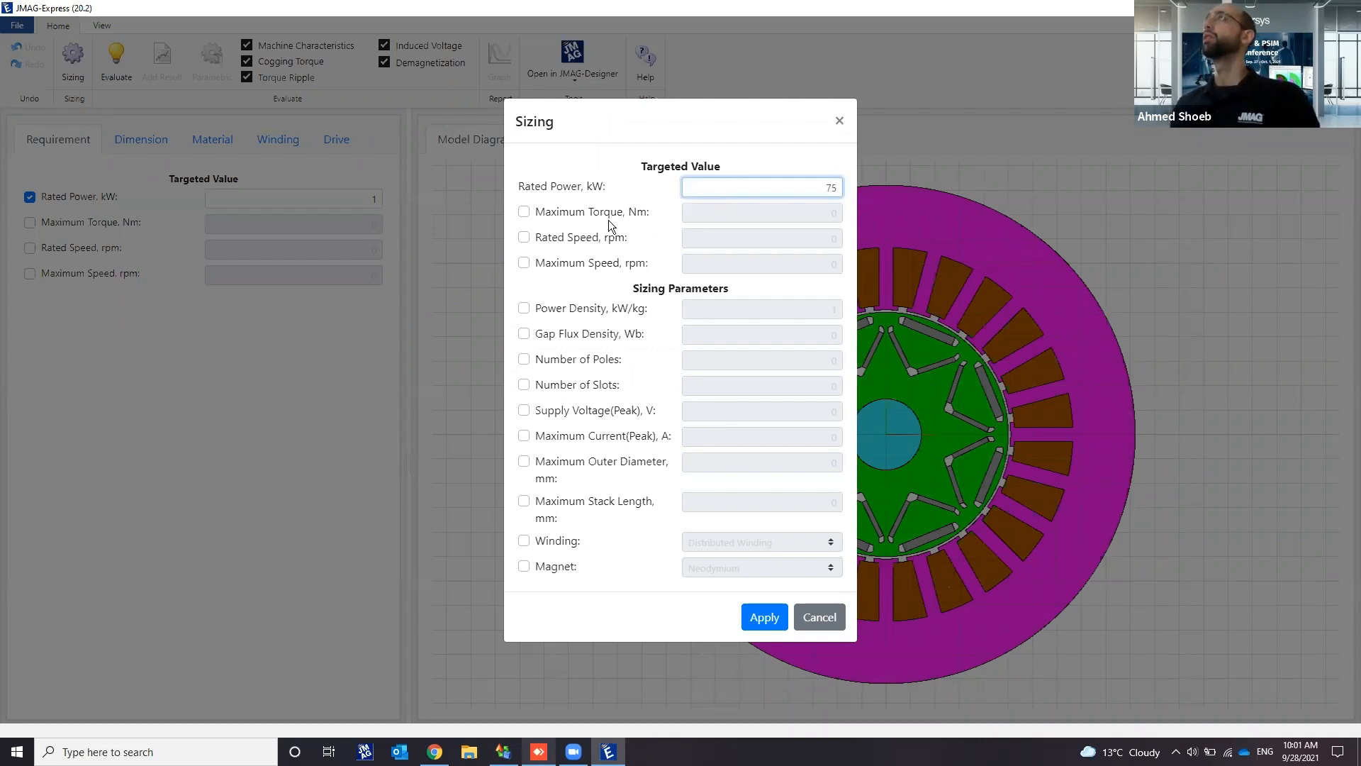
left_click(576, 213)
left_click(760, 214)
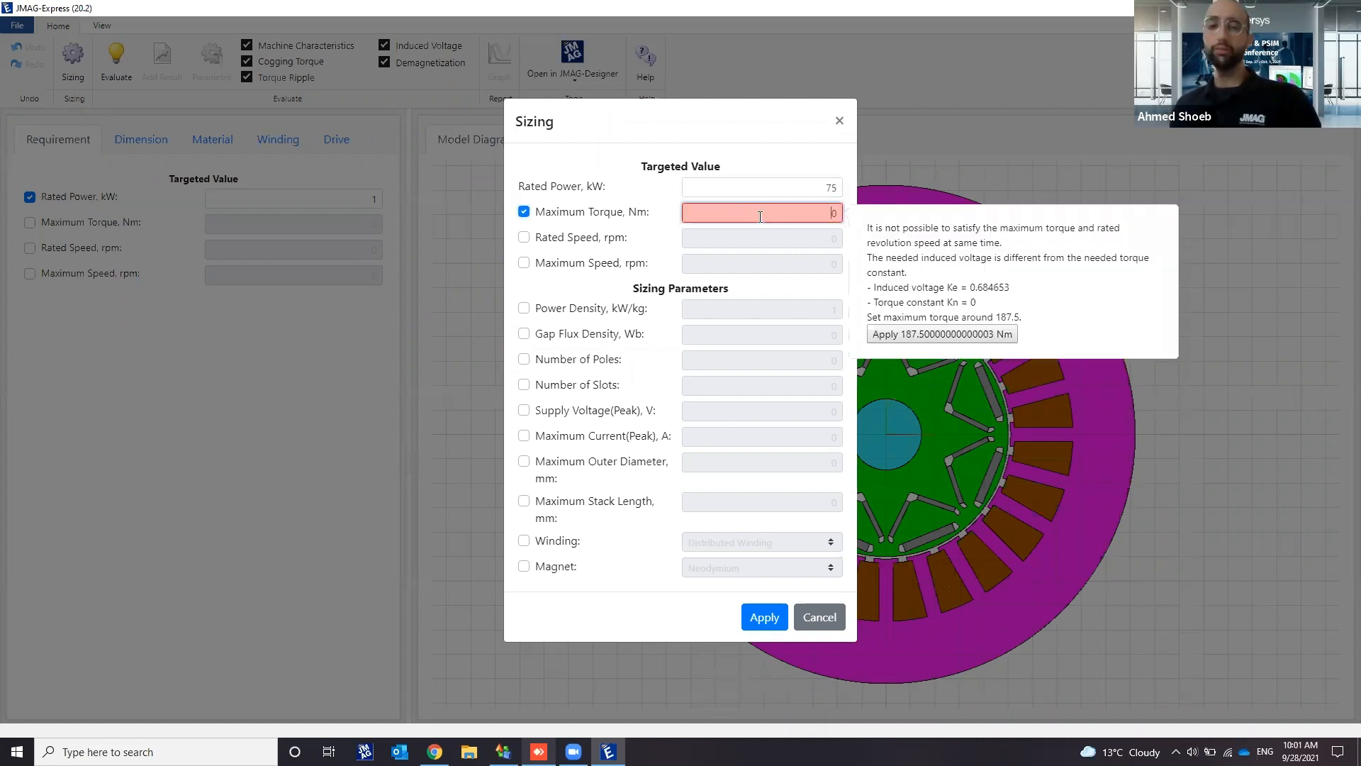
double_click(760, 216)
type("200")
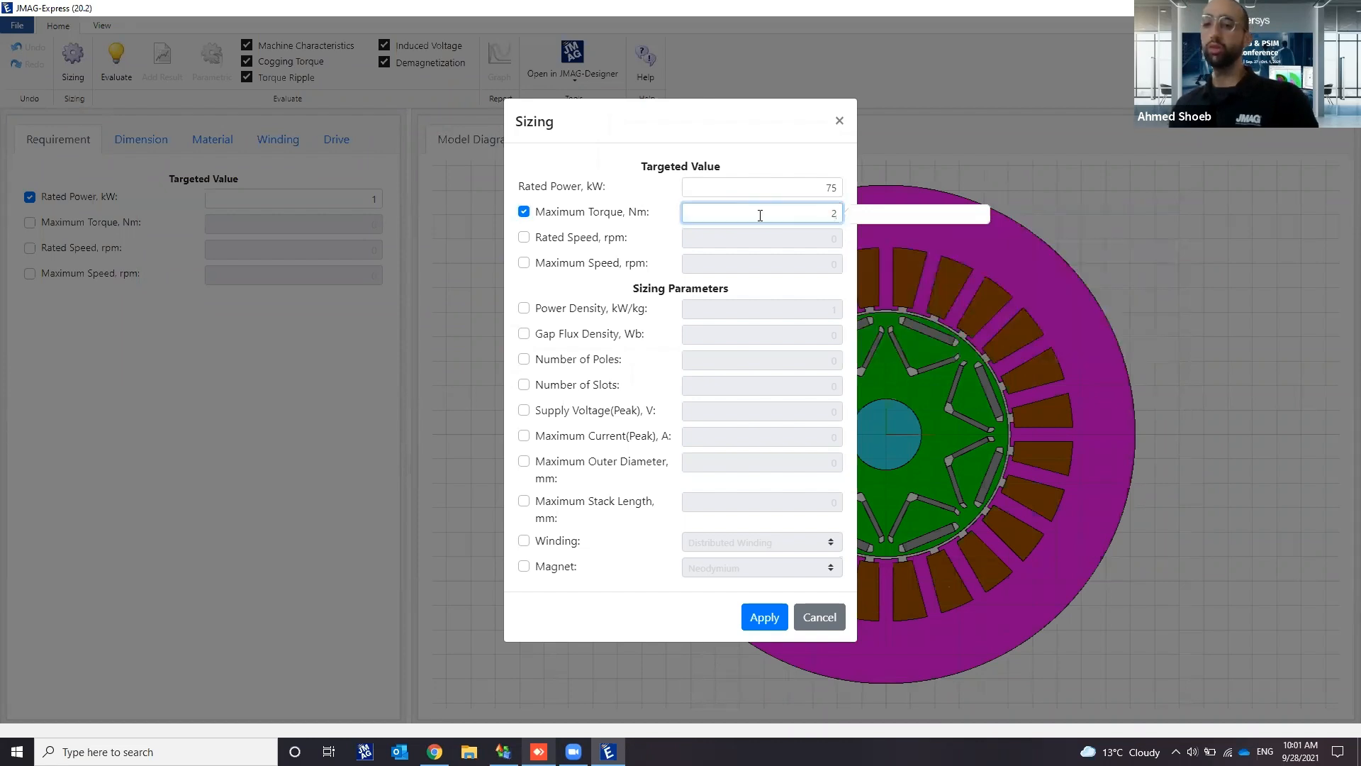
left_click(563, 261)
double_click(754, 265)
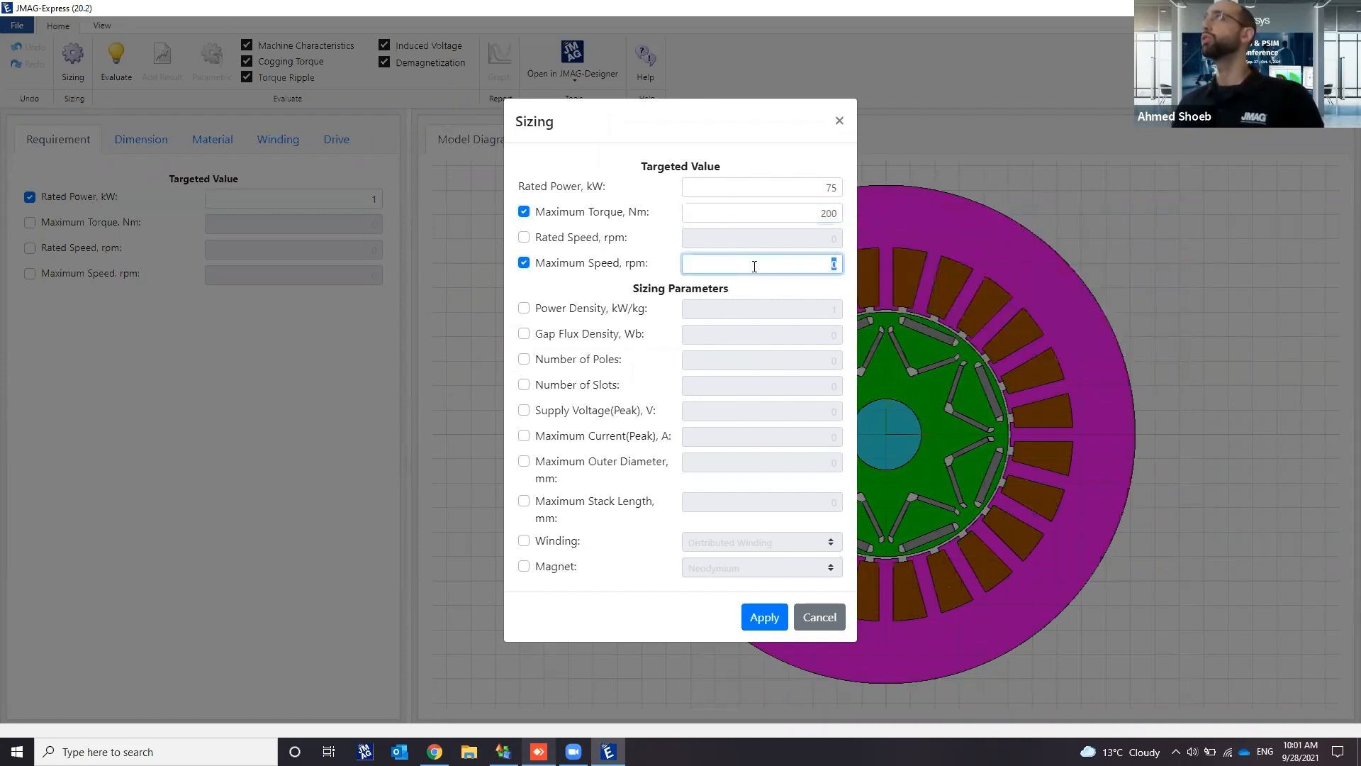
type("10000")
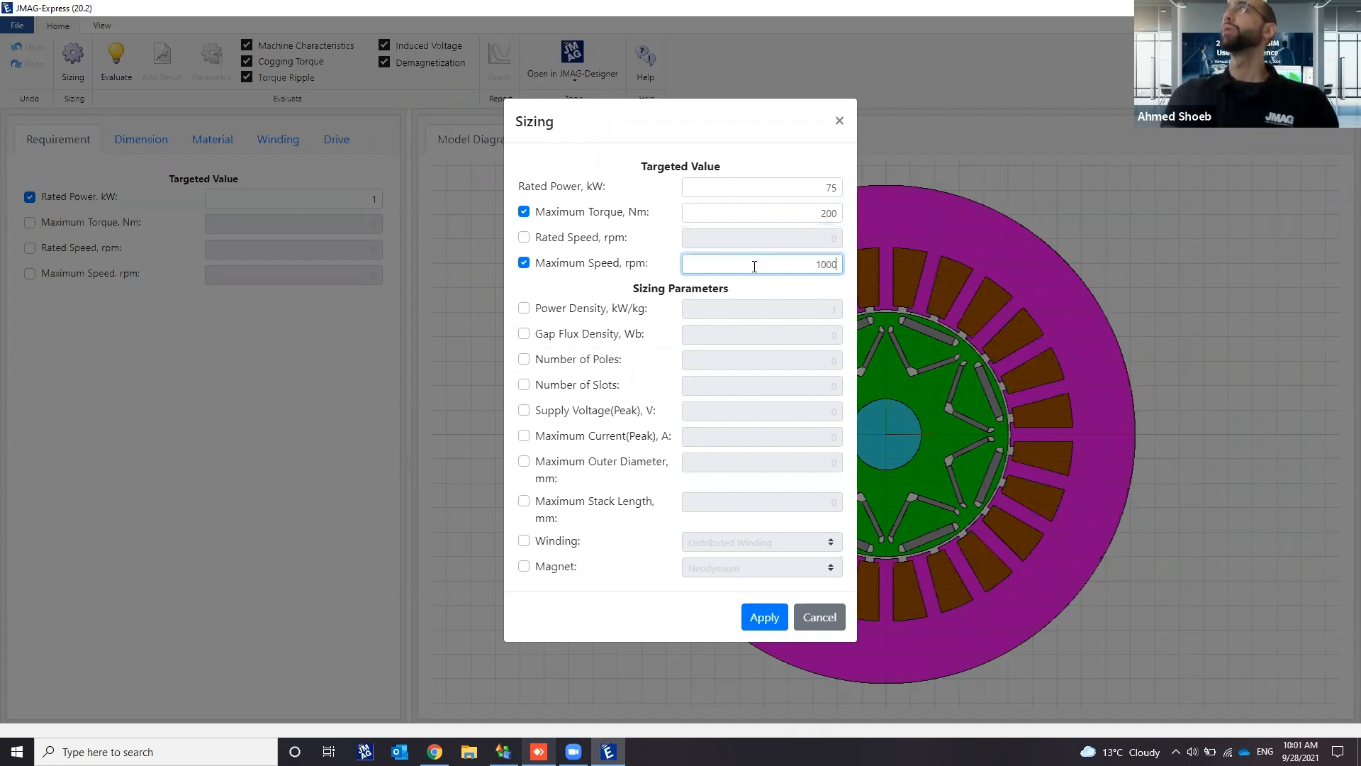
Step: Limit the peak supply voltage to 400 V and the maximum peak current to 200 A, and apply the sizing
left_click(569, 411)
double_click(757, 412)
type("4")
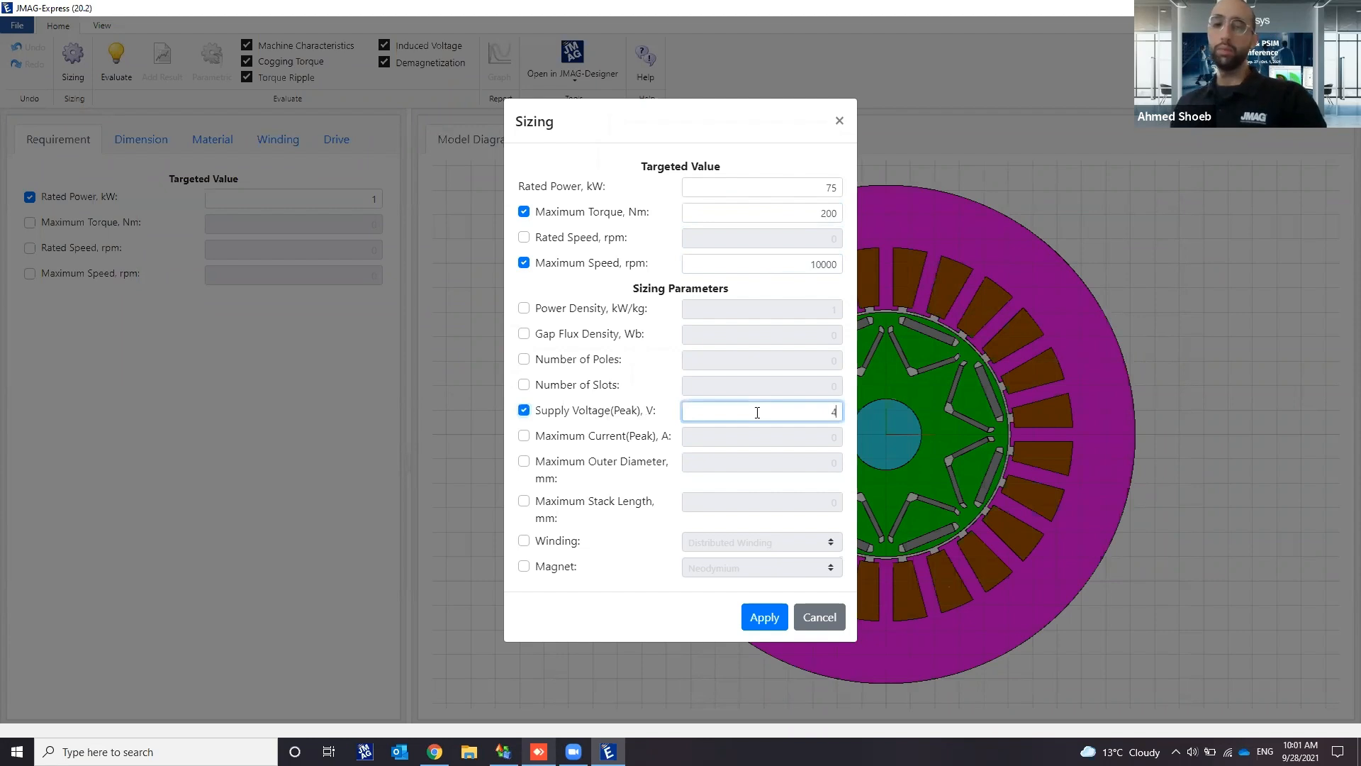
type("00")
left_click(662, 438)
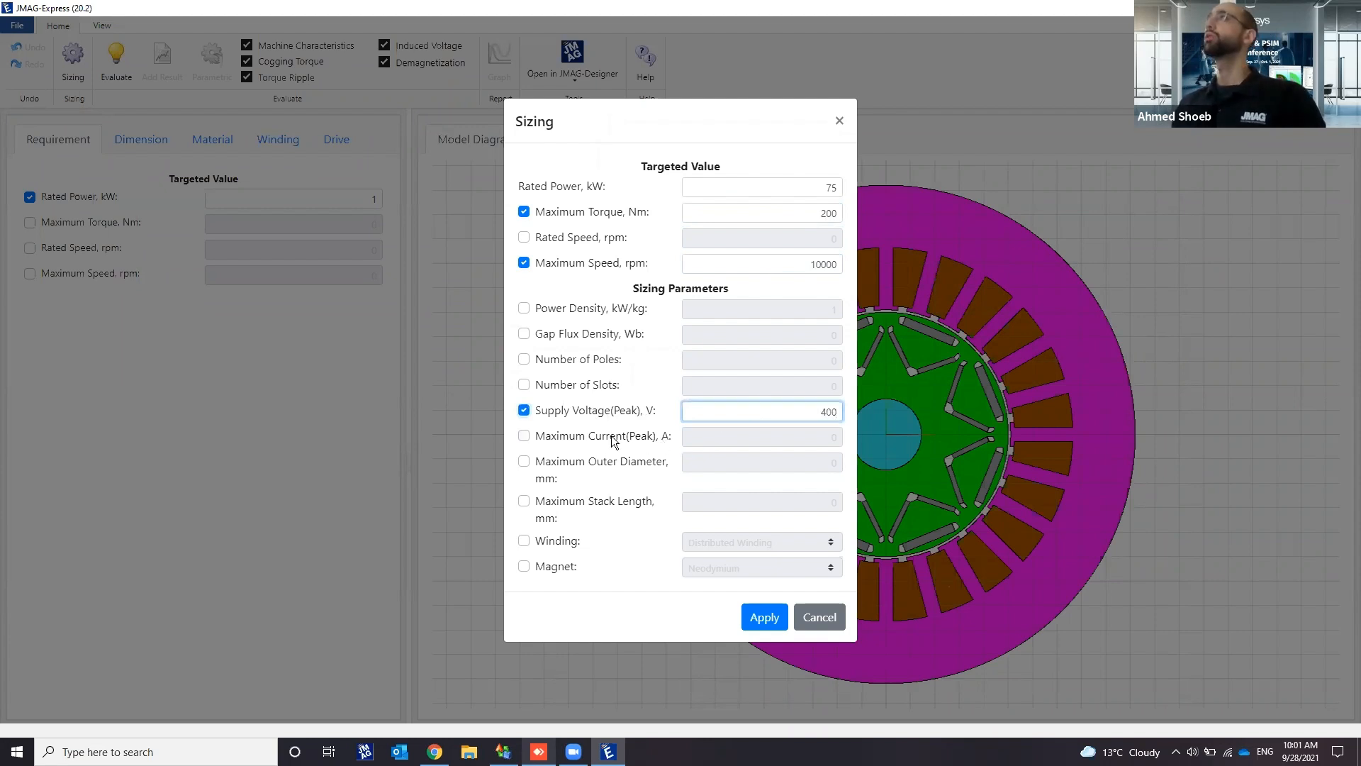
double_click(769, 429)
type("200")
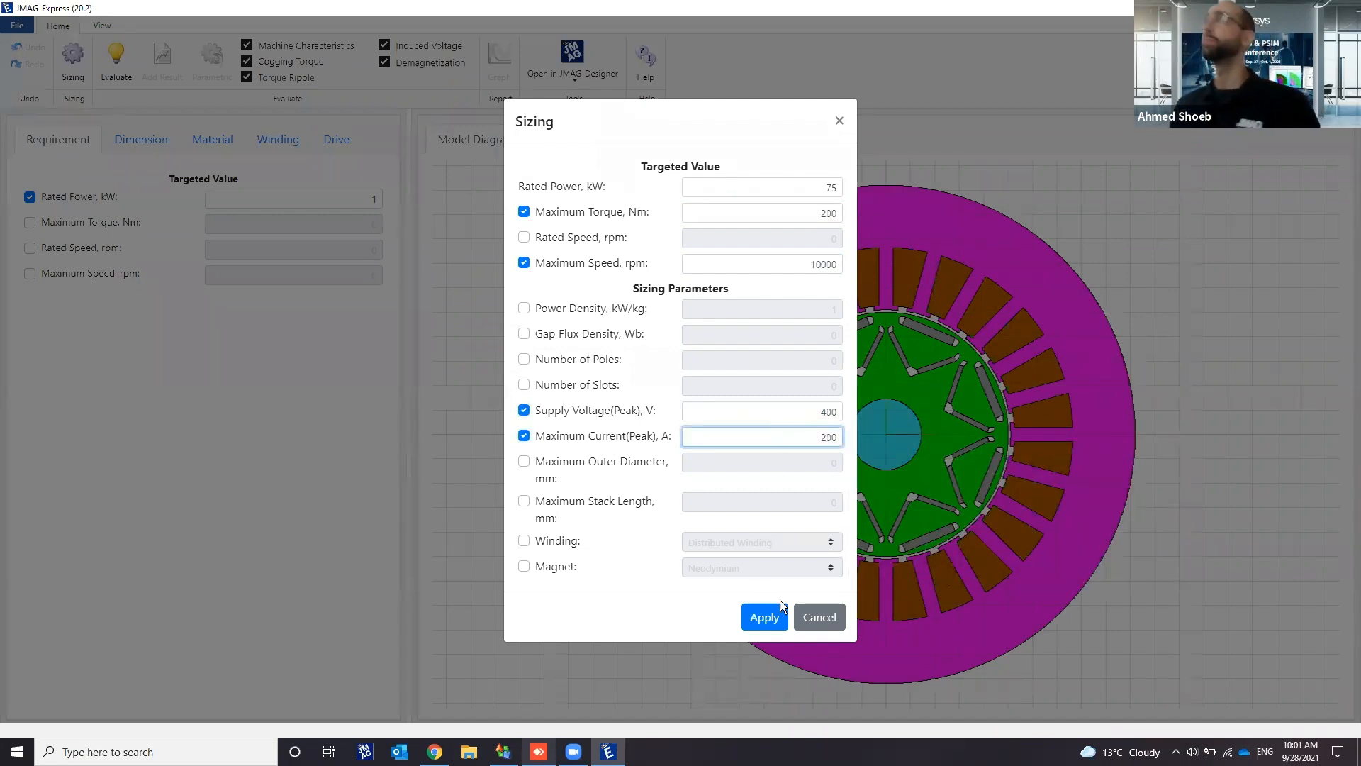
left_click(778, 617)
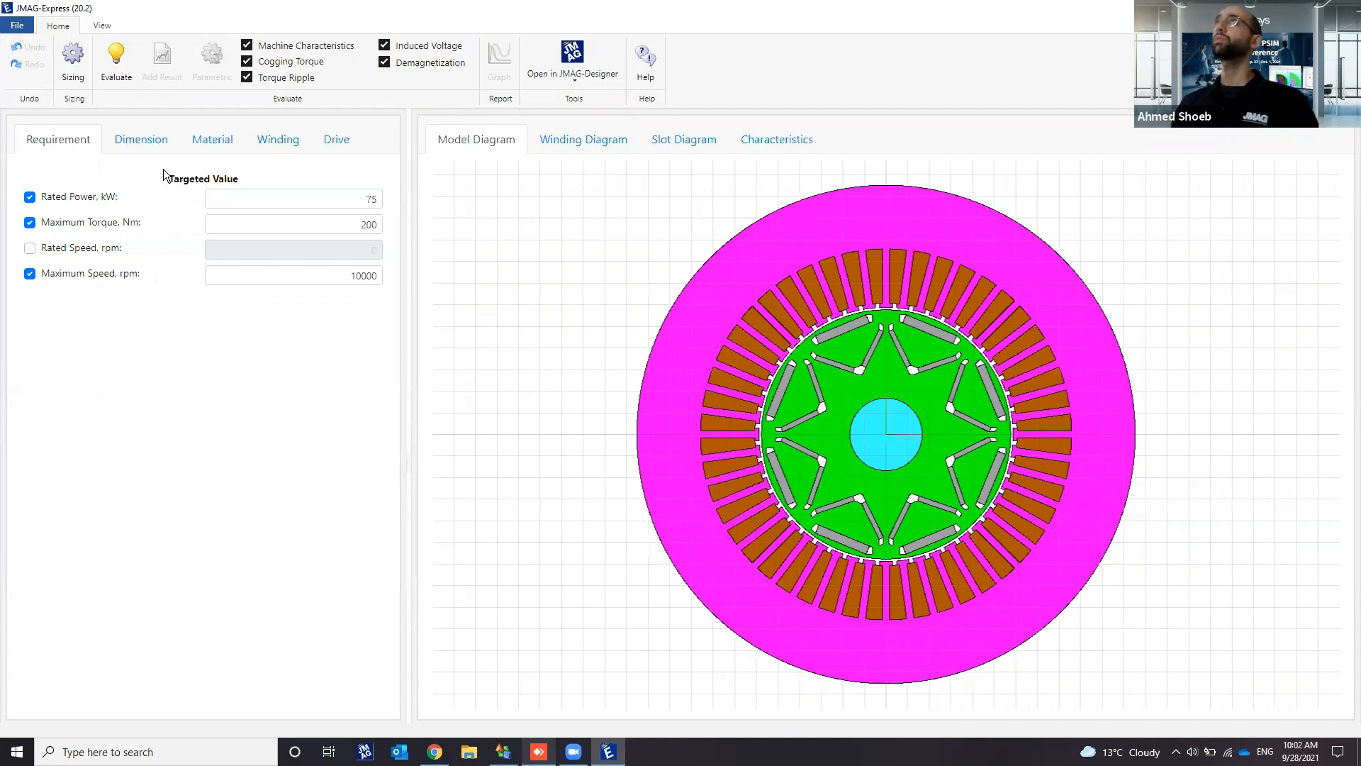
Step: Set the gap type in the motor dimensions to Fixed
left_click(142, 142)
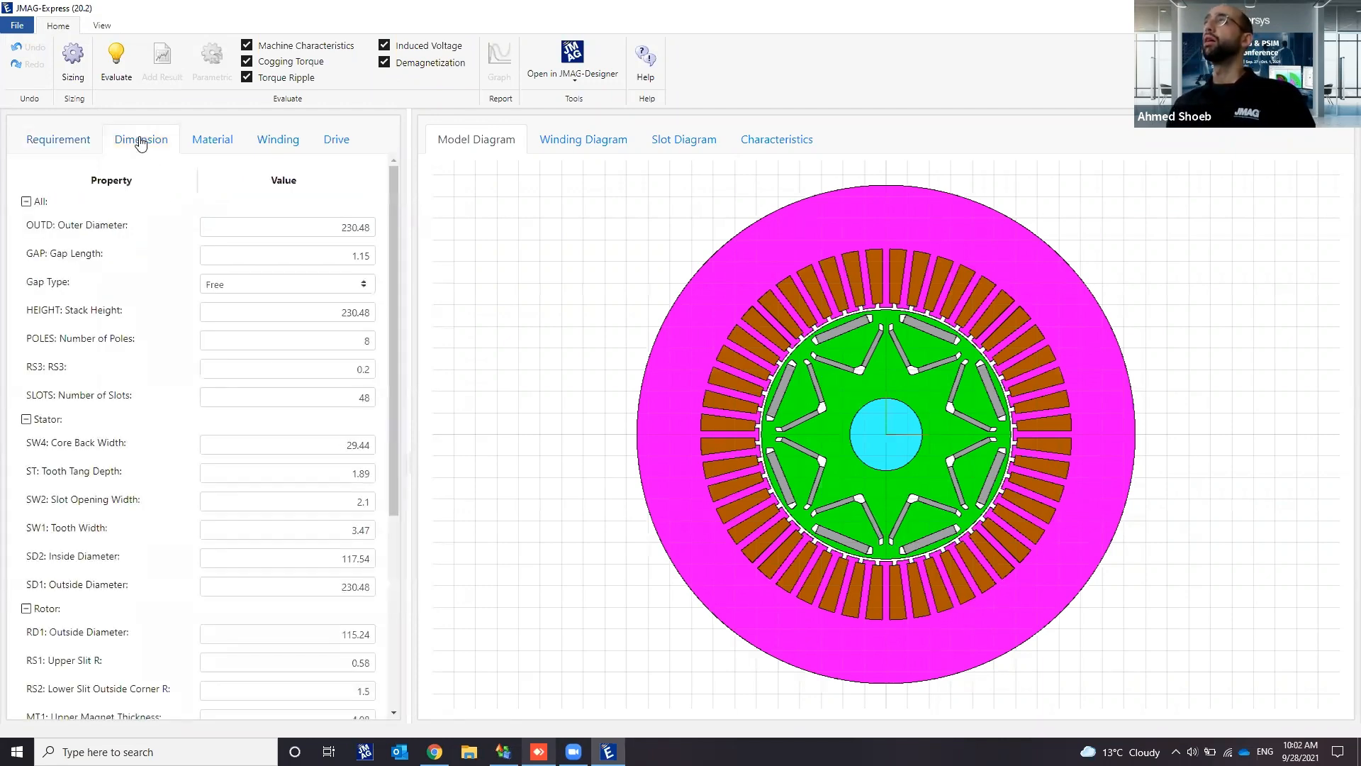
left_click(237, 284)
left_click(241, 310)
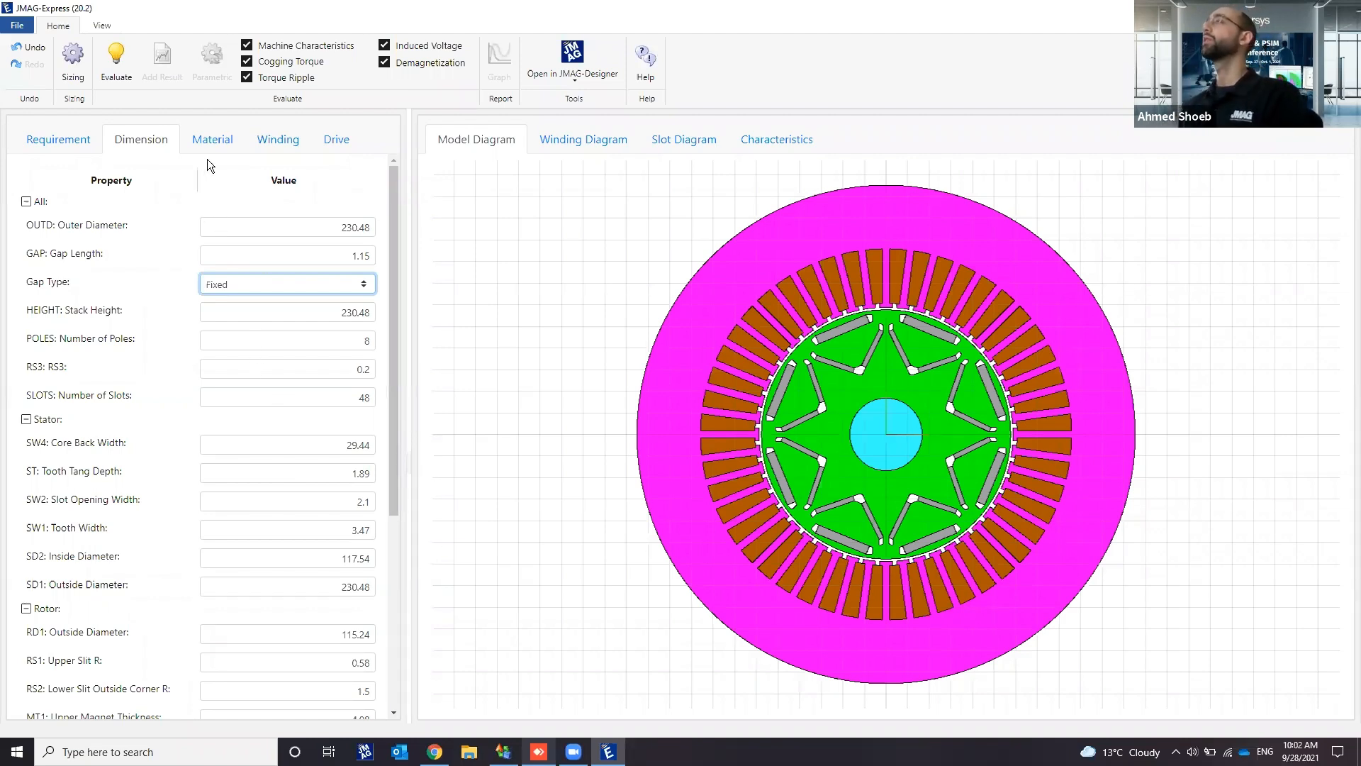
Step: Review the material options for Rotor/Magnet.2, the stator coil and the rotor core, along with the winding and drive settings
left_click(211, 140)
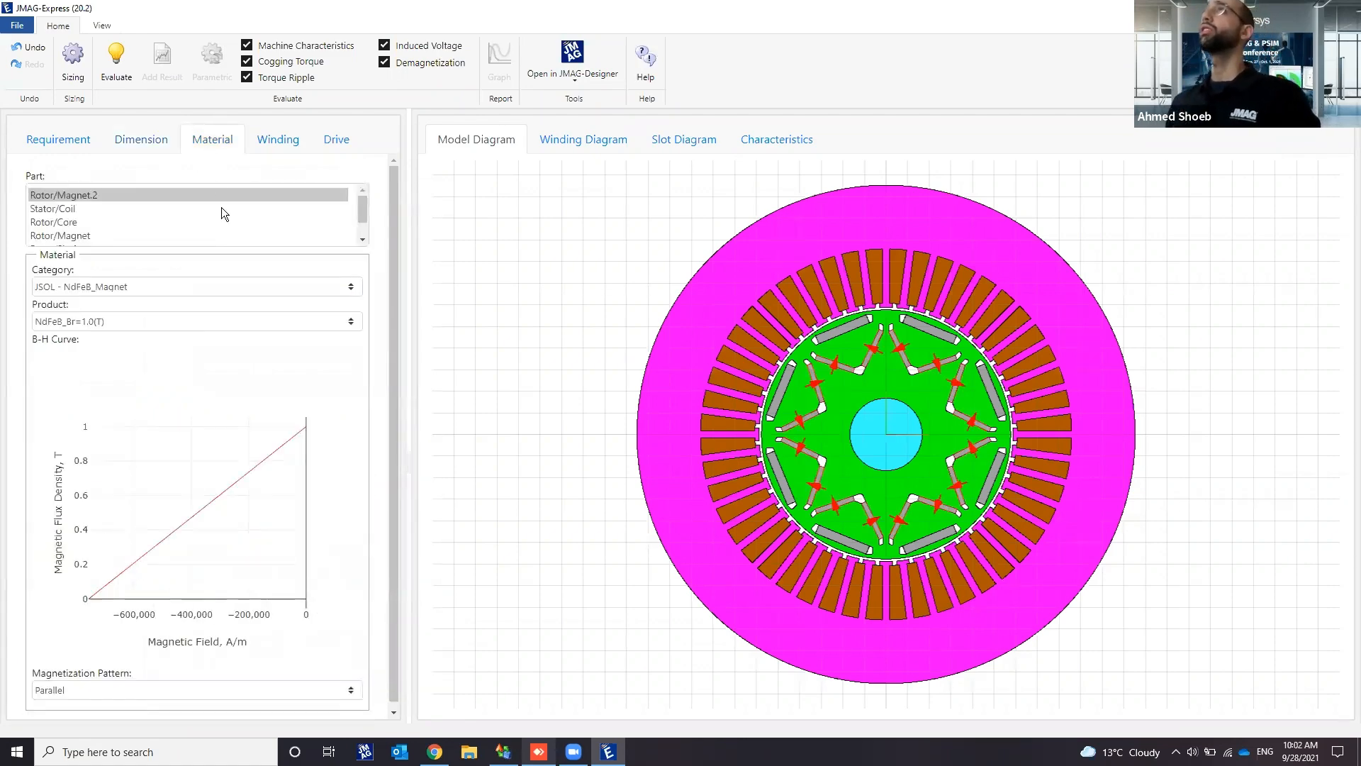
left_click(189, 287)
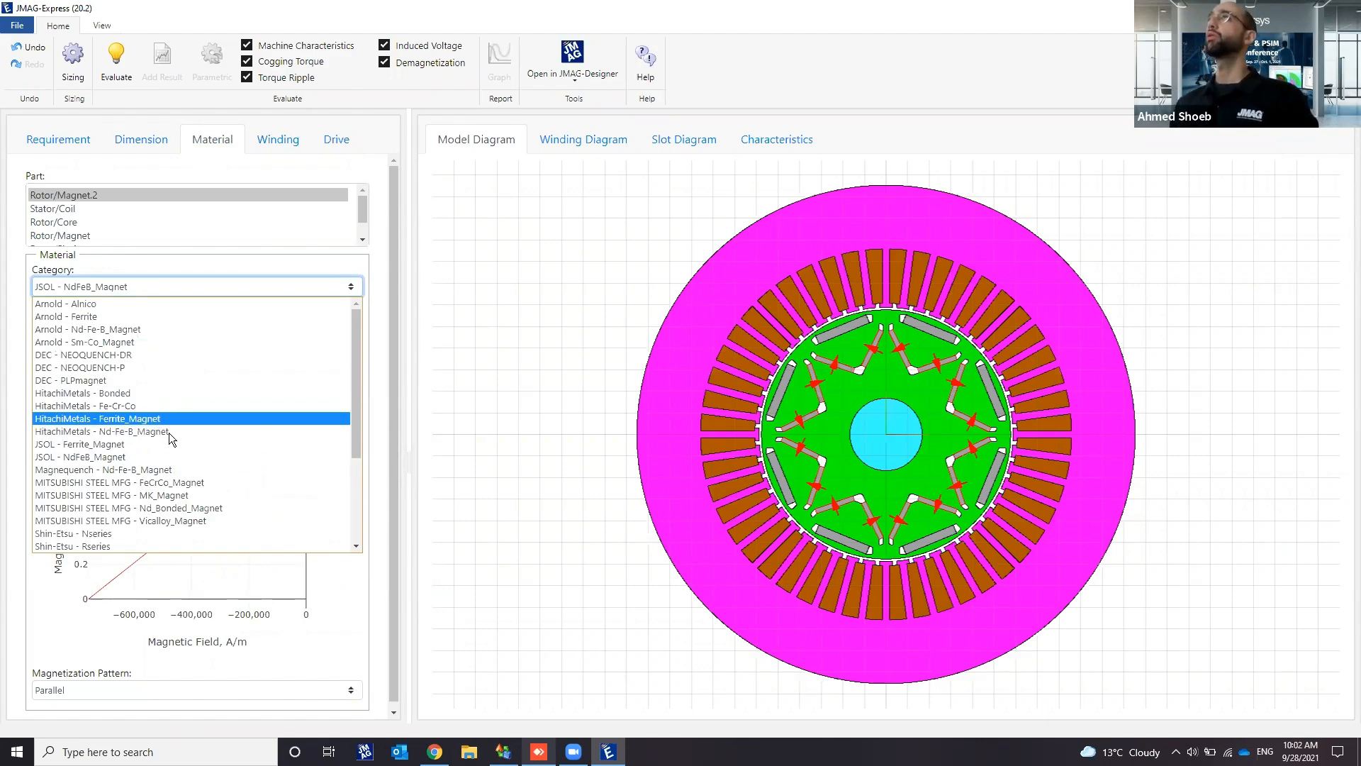
scroll(151, 419, "down", 4)
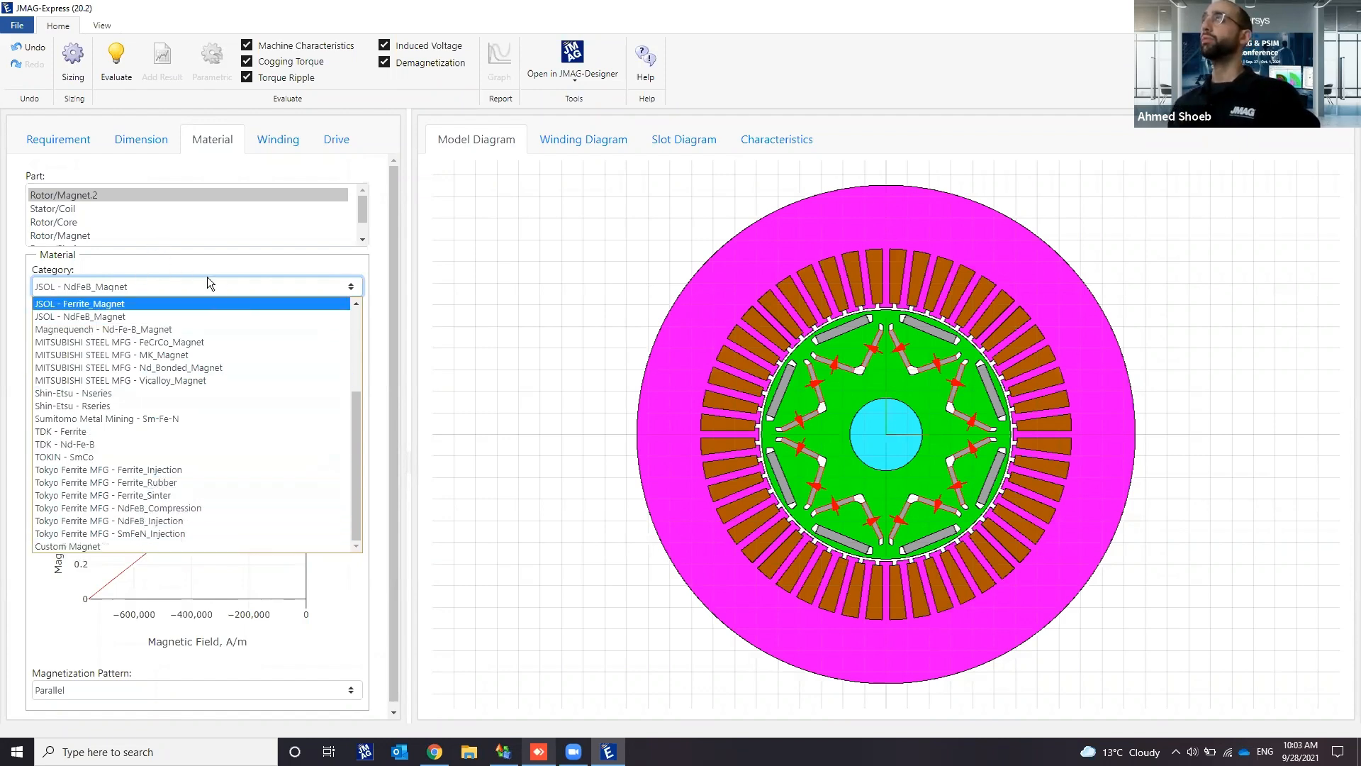
left_click(376, 364)
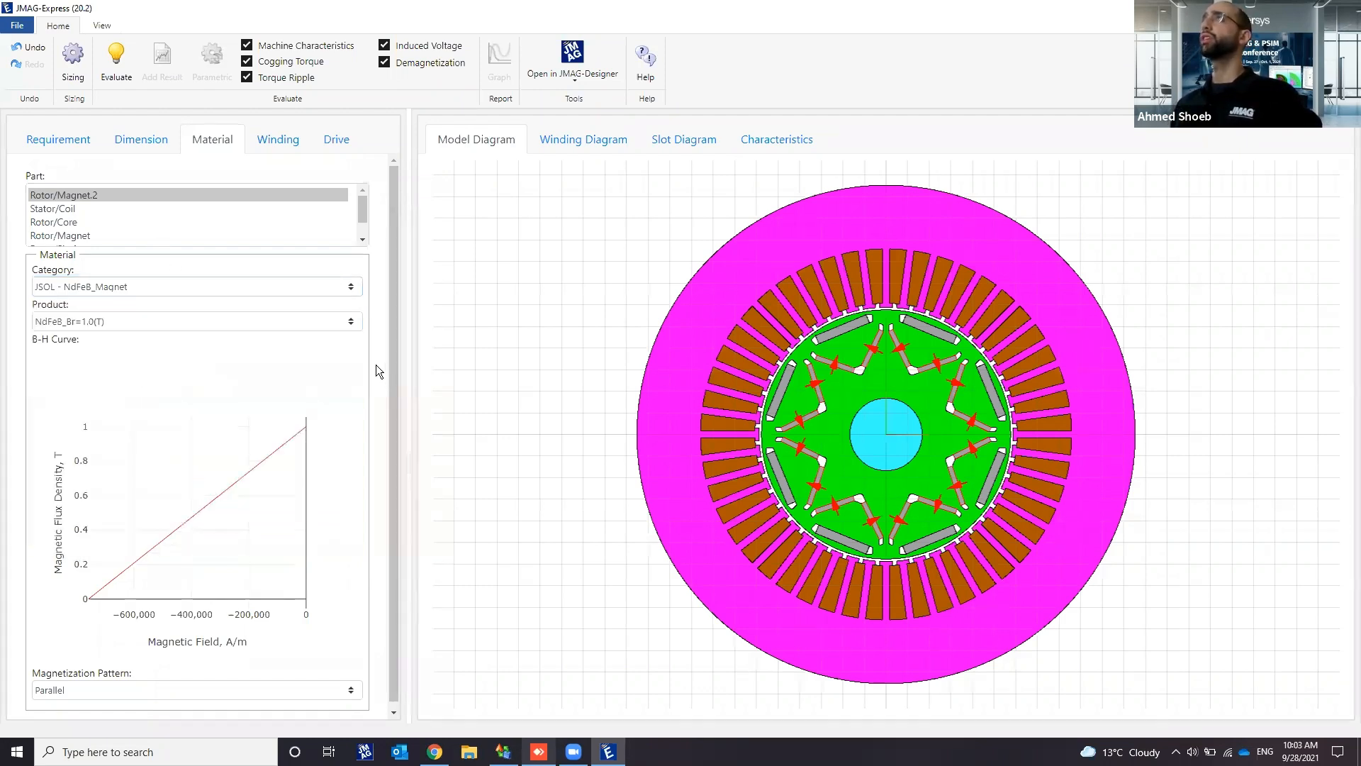
left_click(124, 209)
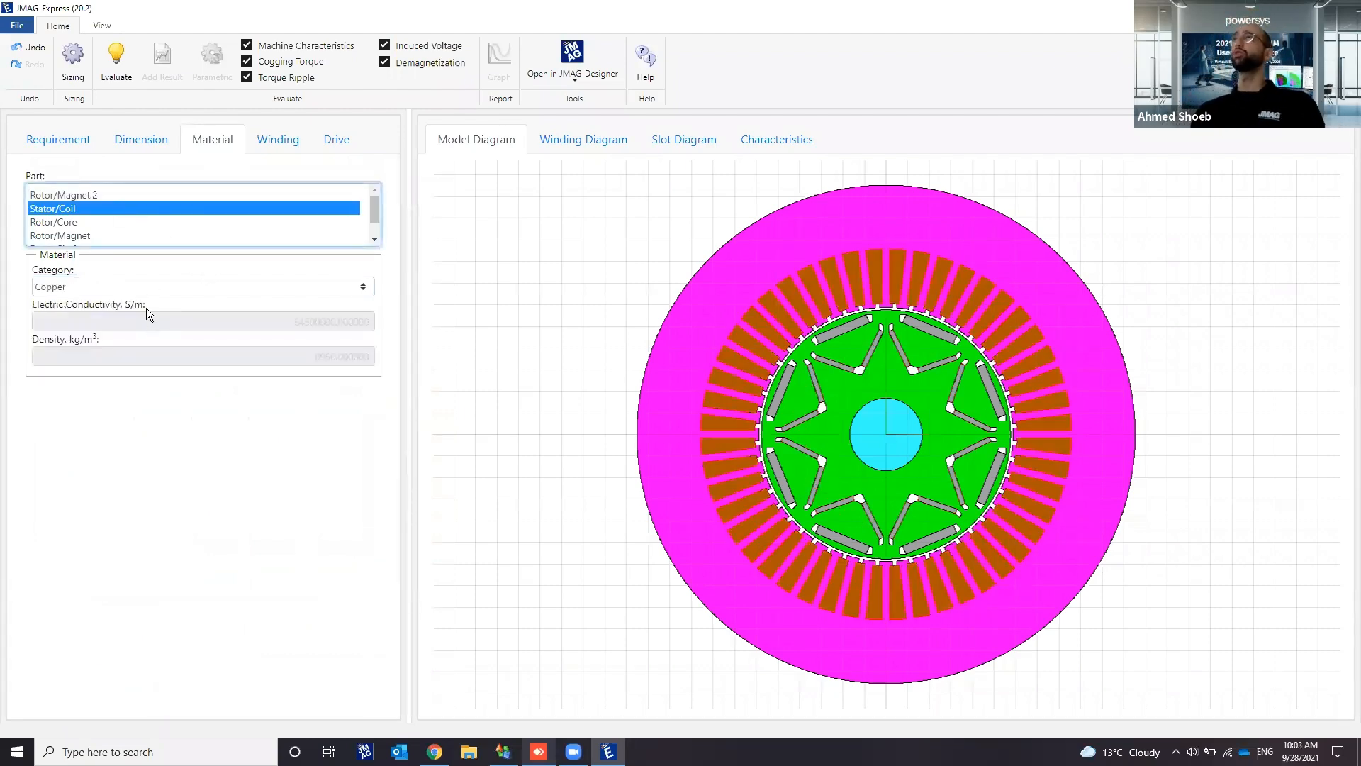
left_click(74, 222)
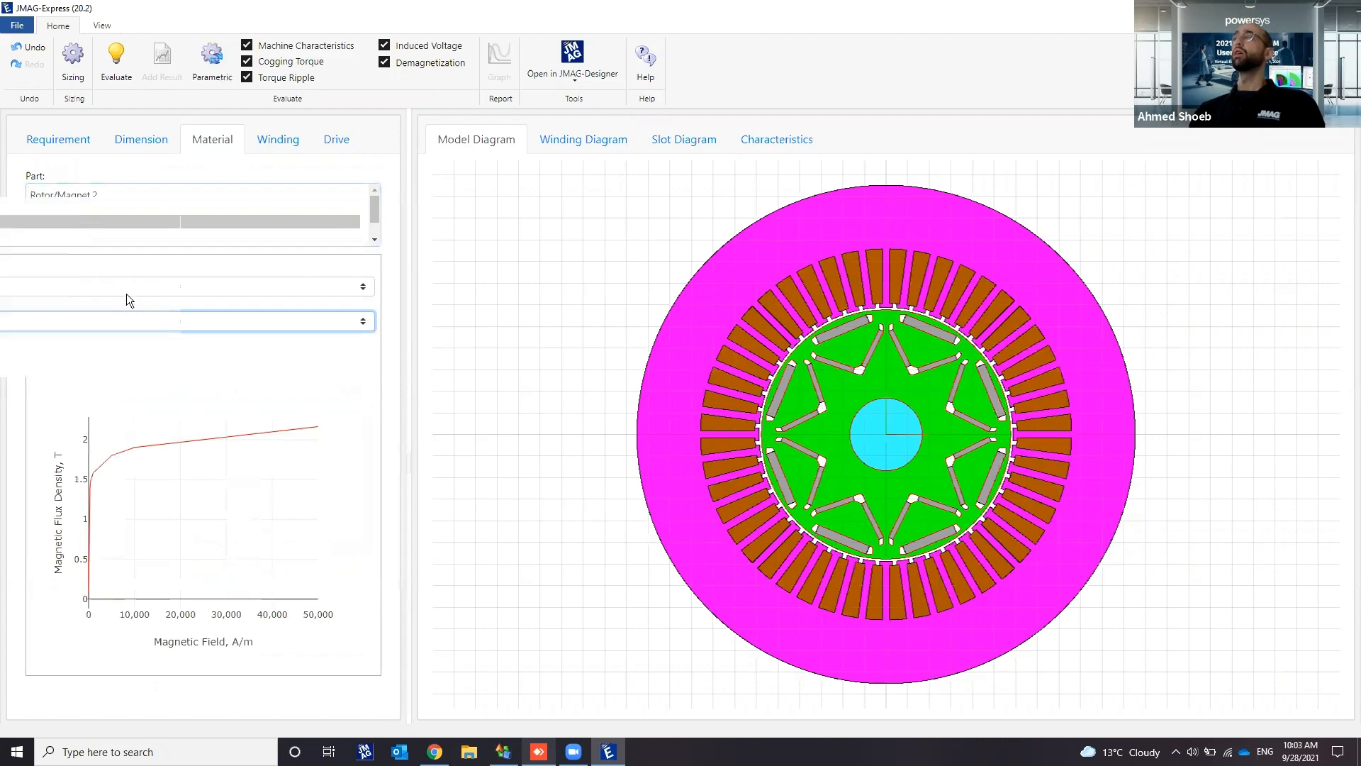
left_click(235, 285)
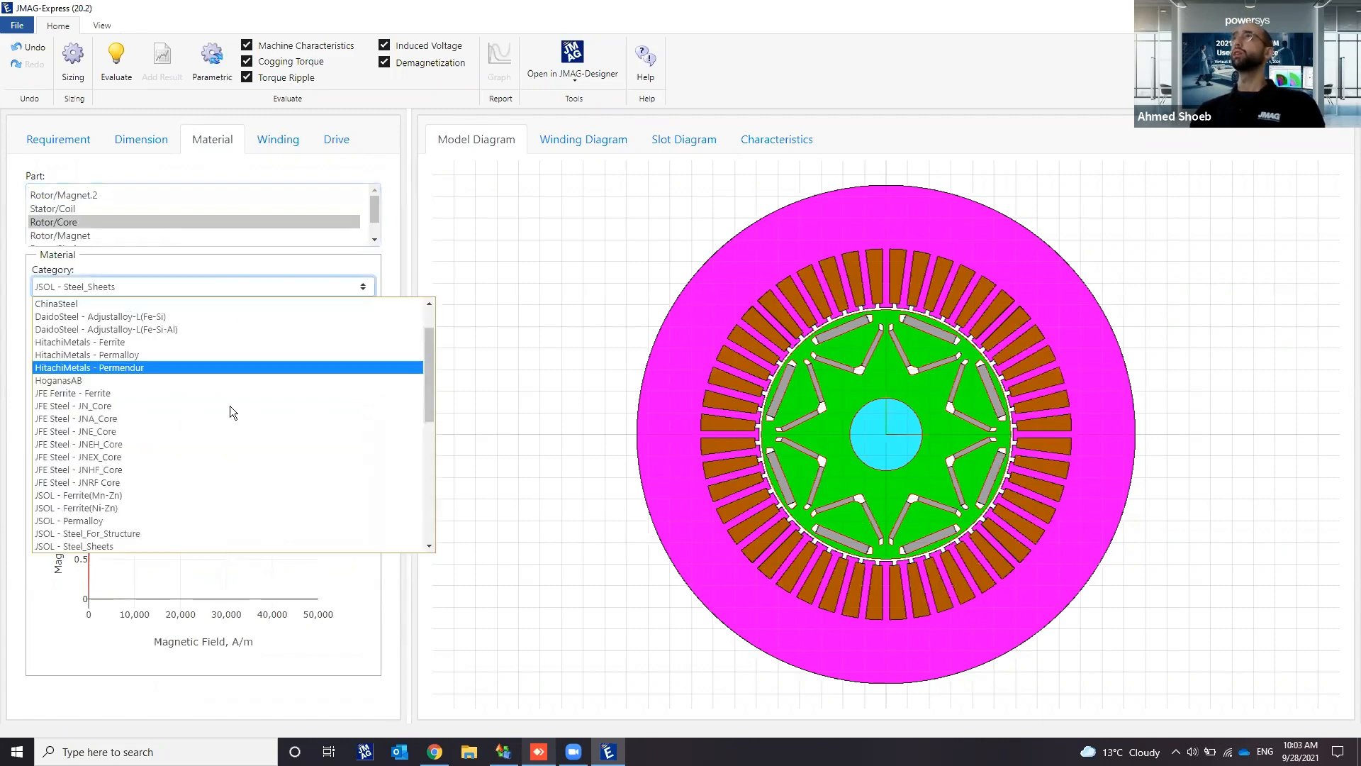
scroll(156, 534, "down", 6)
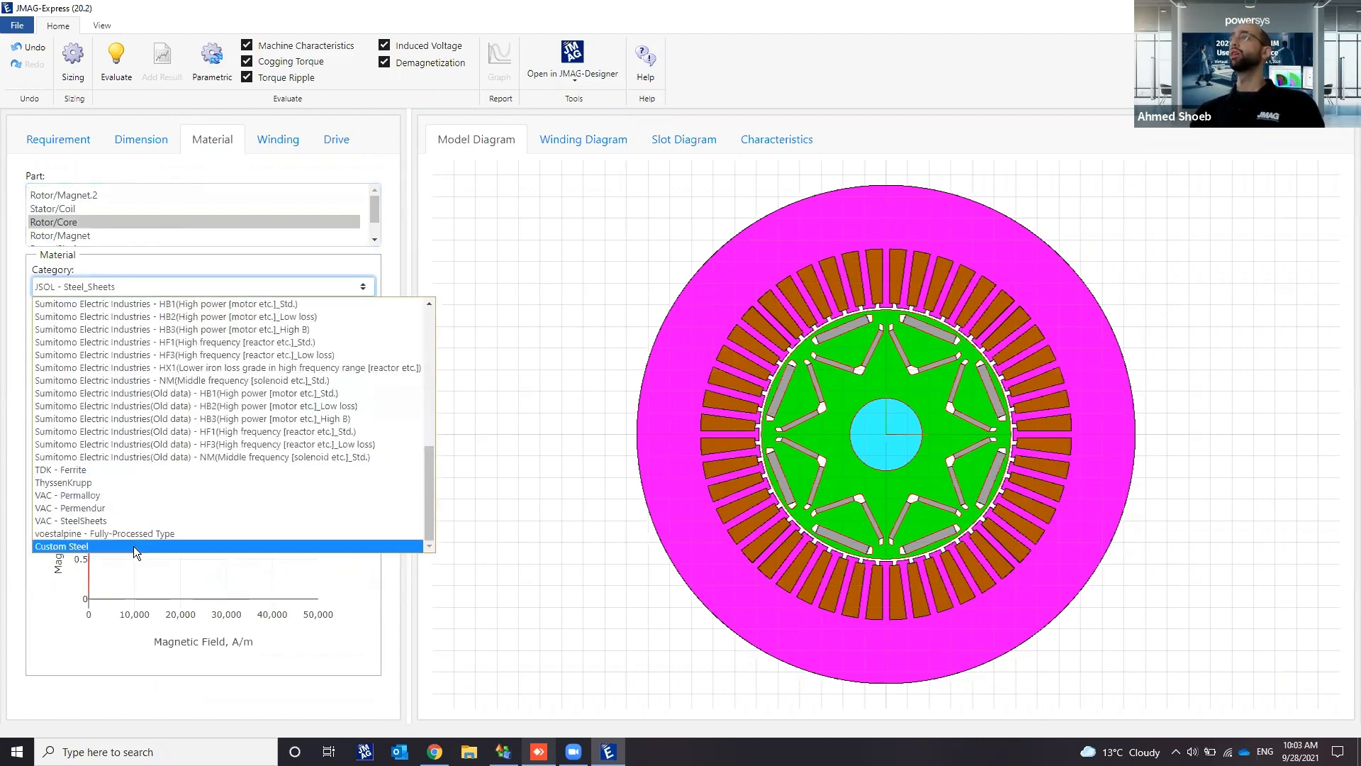
left_click(319, 695)
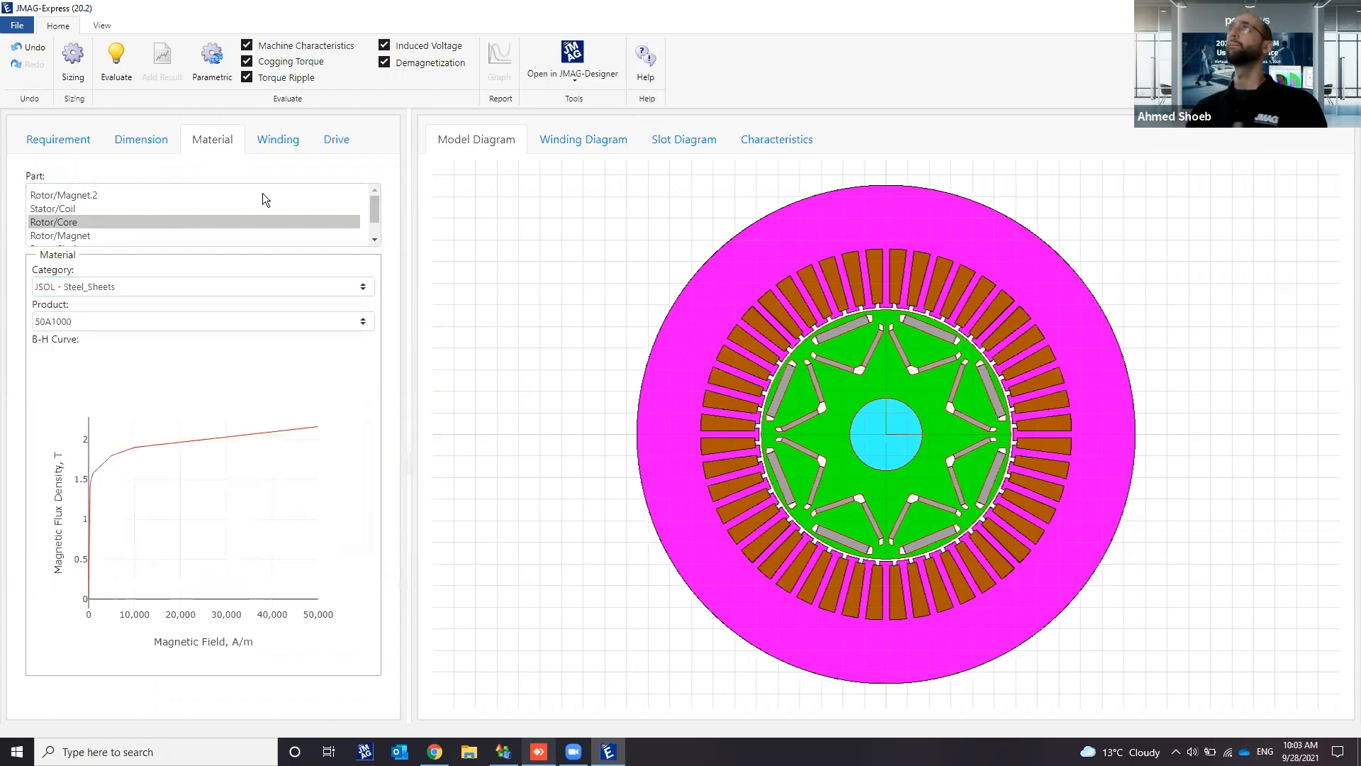
left_click(266, 155)
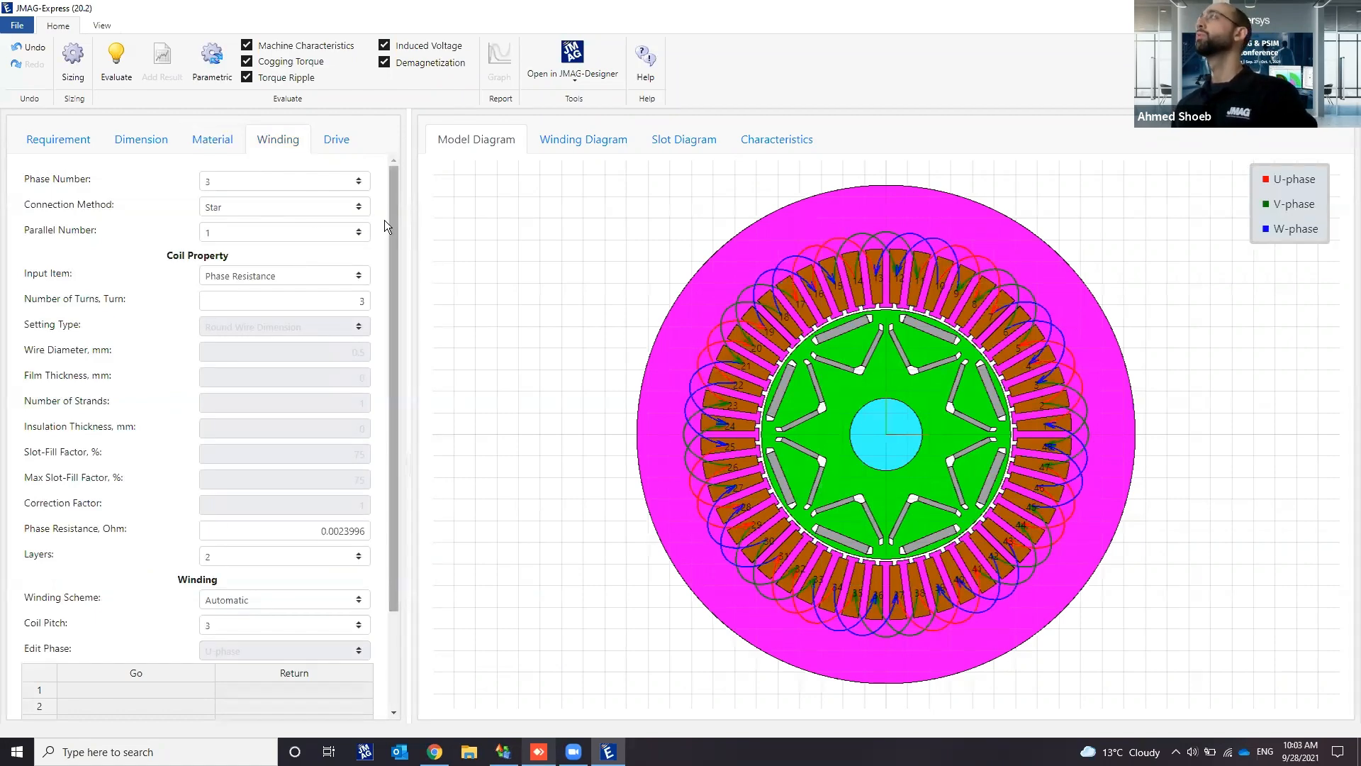
left_click(318, 144)
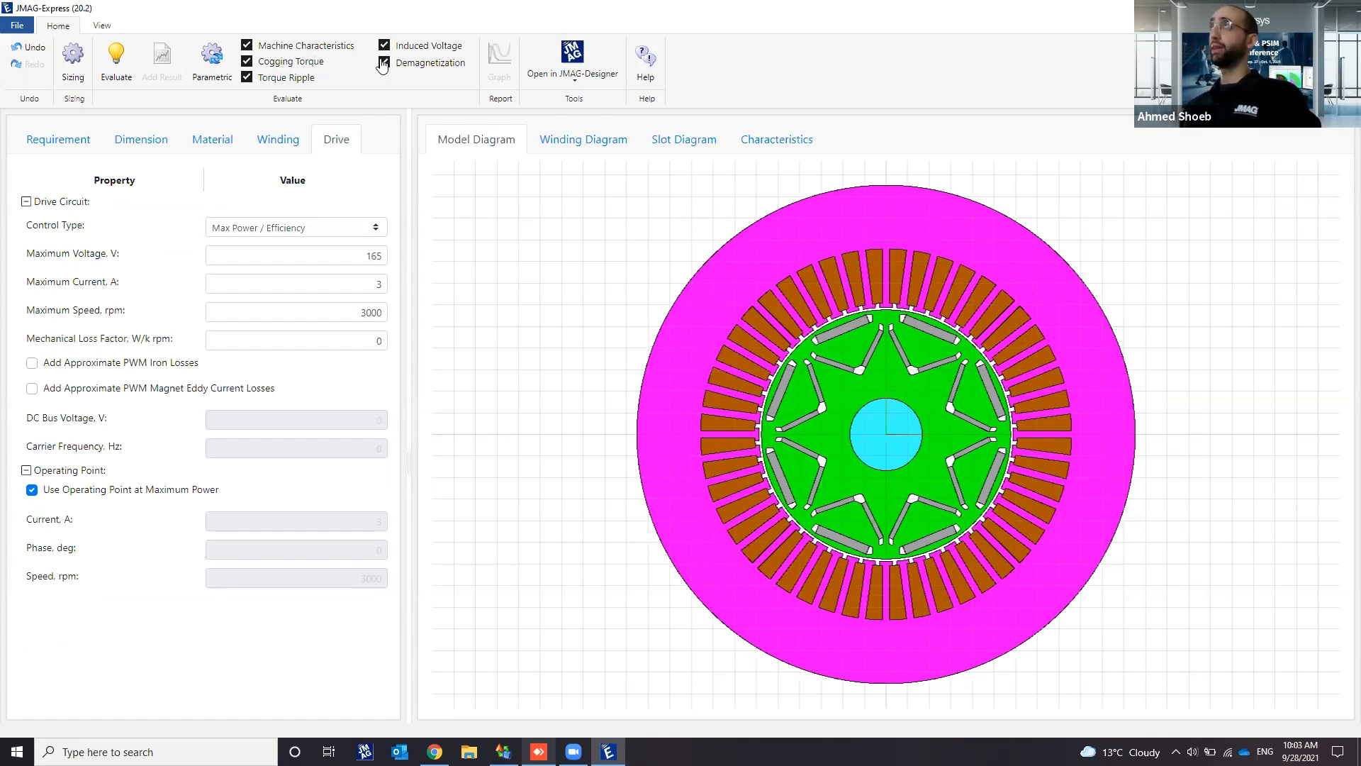
Step: Exclude torque ripple, cogging torque, demagnetization and induced voltage from the evaluation, keeping only machine characteristics
left_click(308, 78)
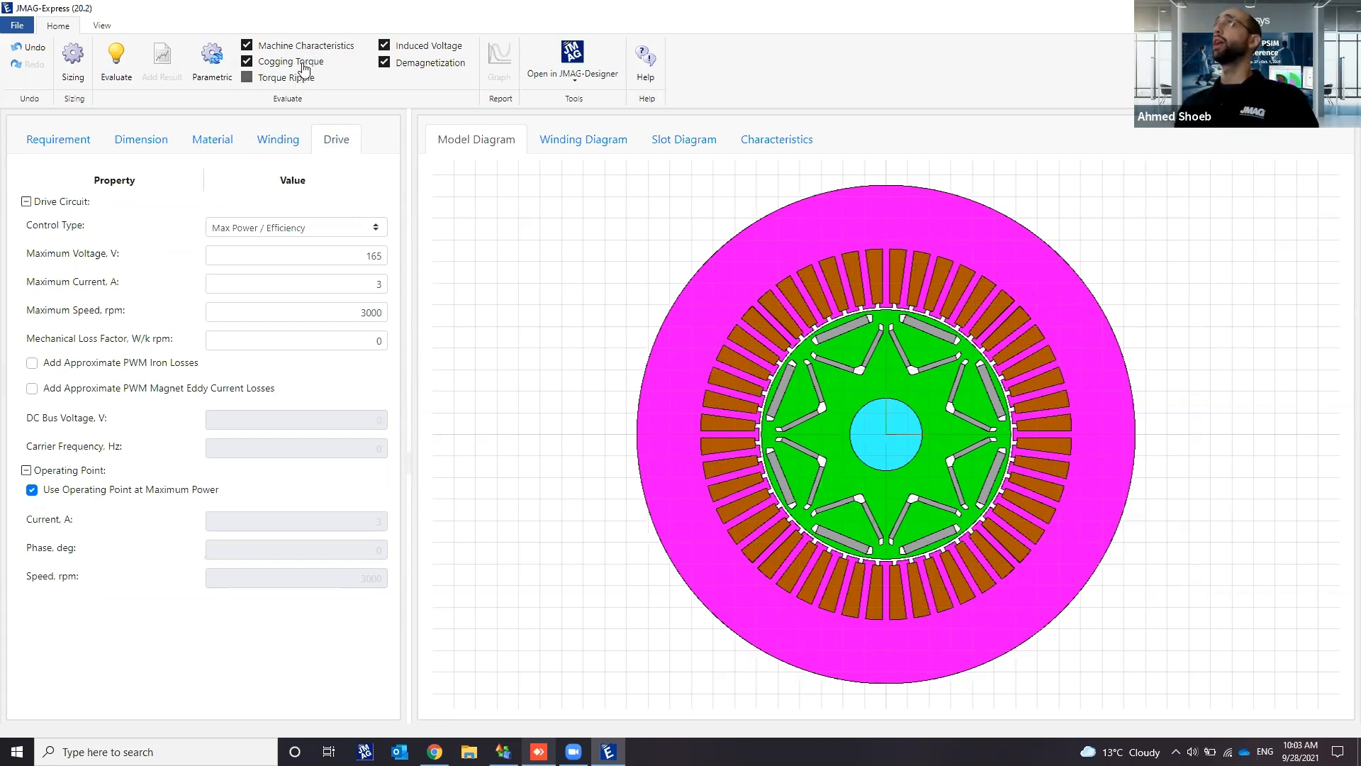
left_click(304, 62)
left_click(385, 63)
left_click(411, 47)
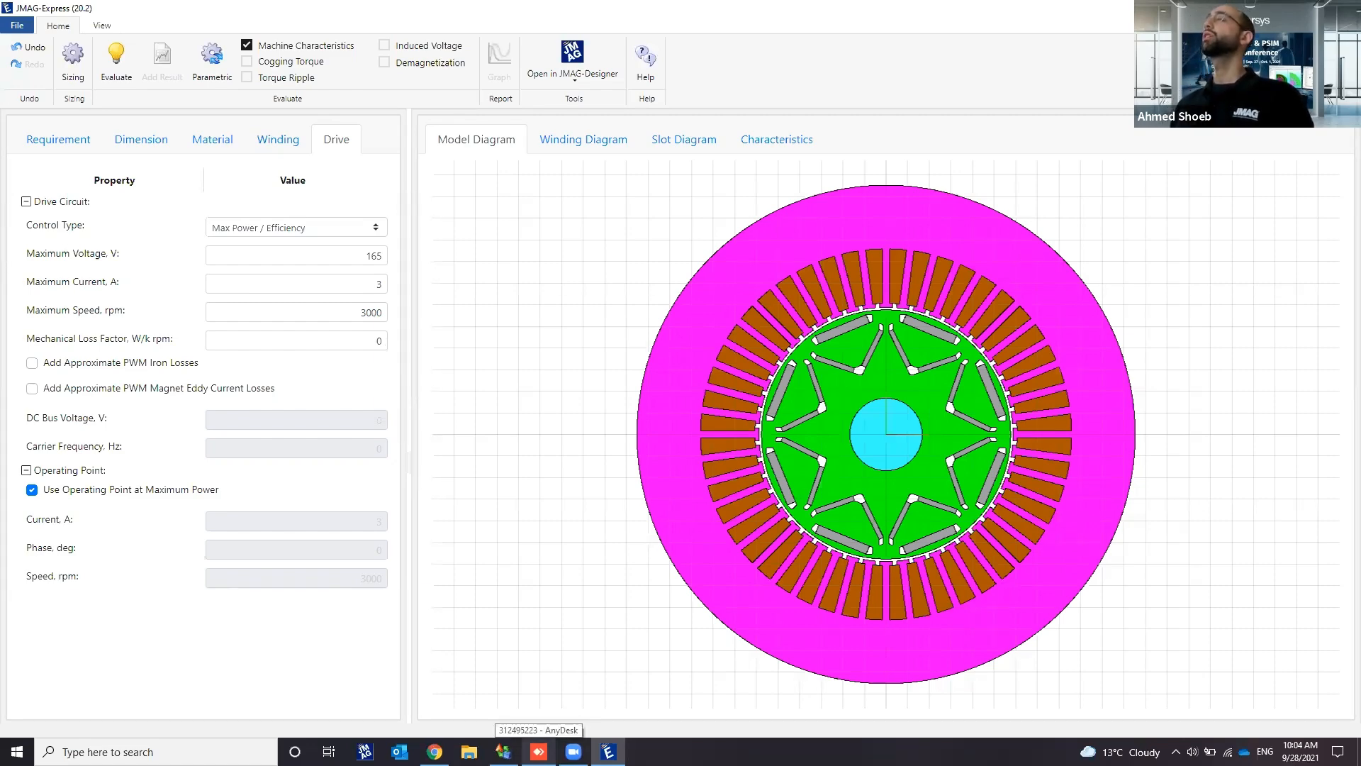
Step: Switch to the AnyDesk remote session and examine the evaluated motor's N-T, N-Output Power and efficiency results for case 1
left_click(539, 751)
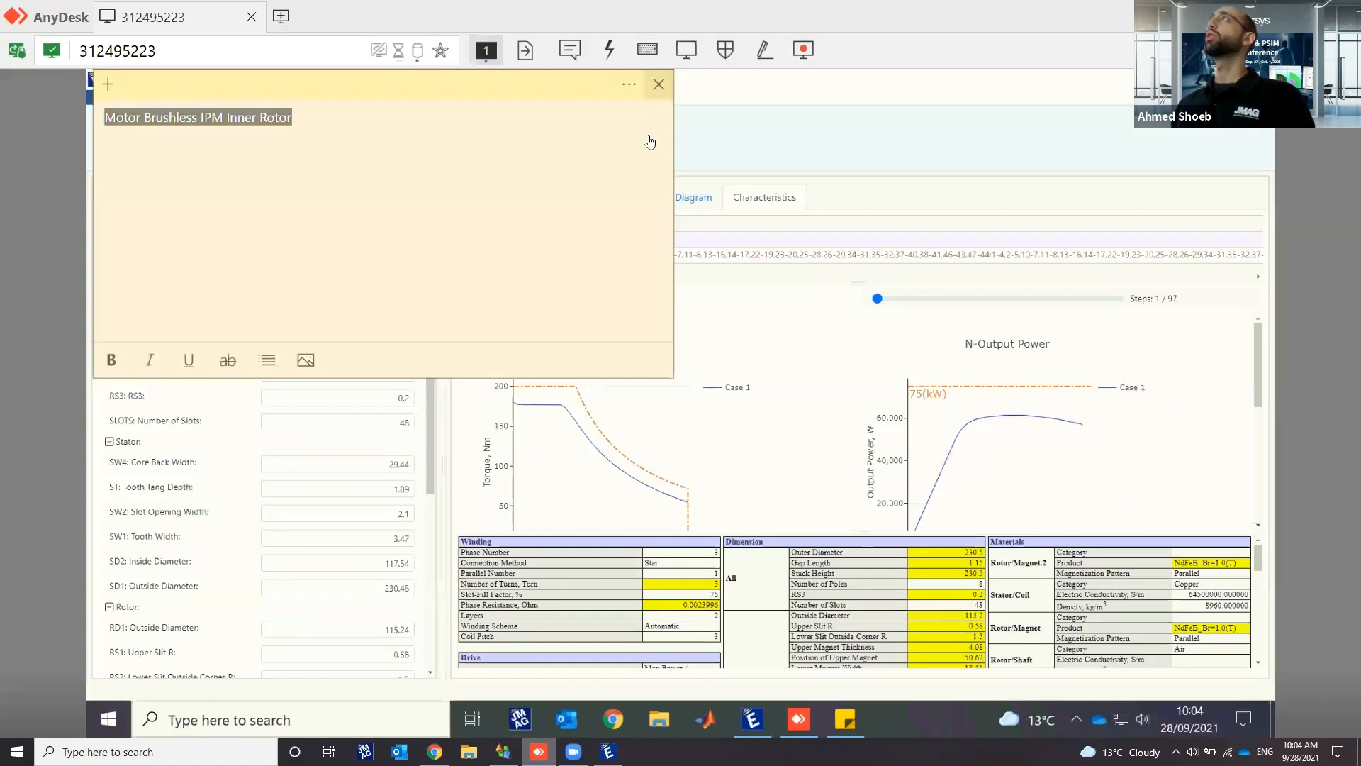
scroll(630, 444, "down", 1)
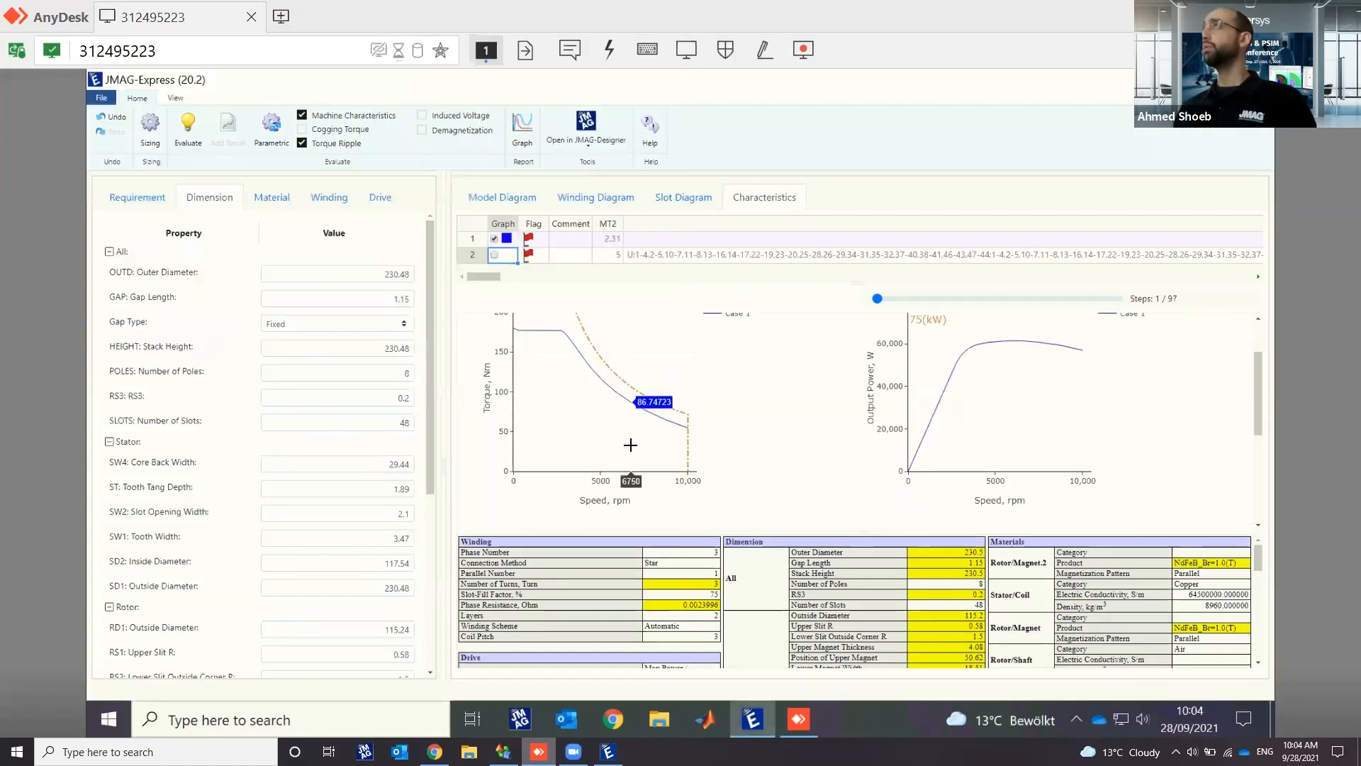
scroll(630, 453, "up", 2)
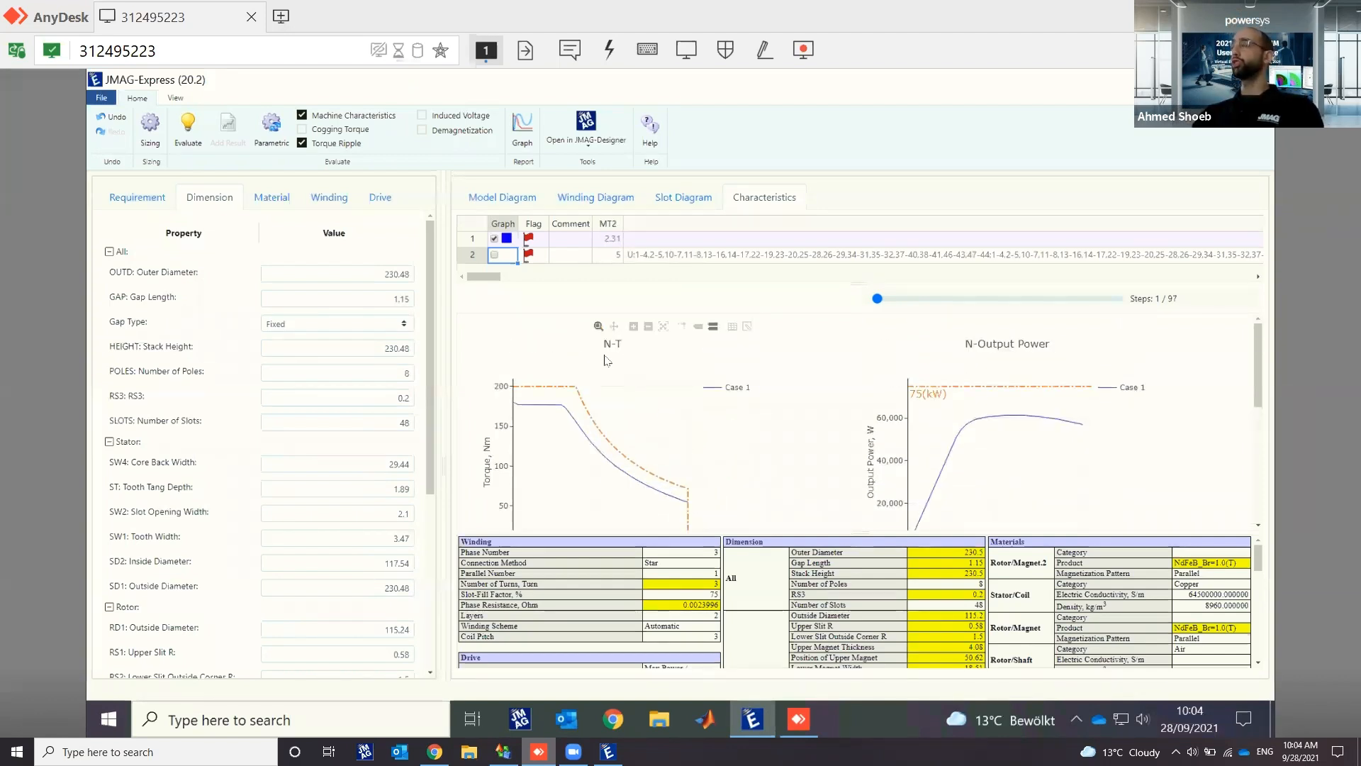
scroll(980, 376, "down", 3)
scroll(980, 380, "down", 1)
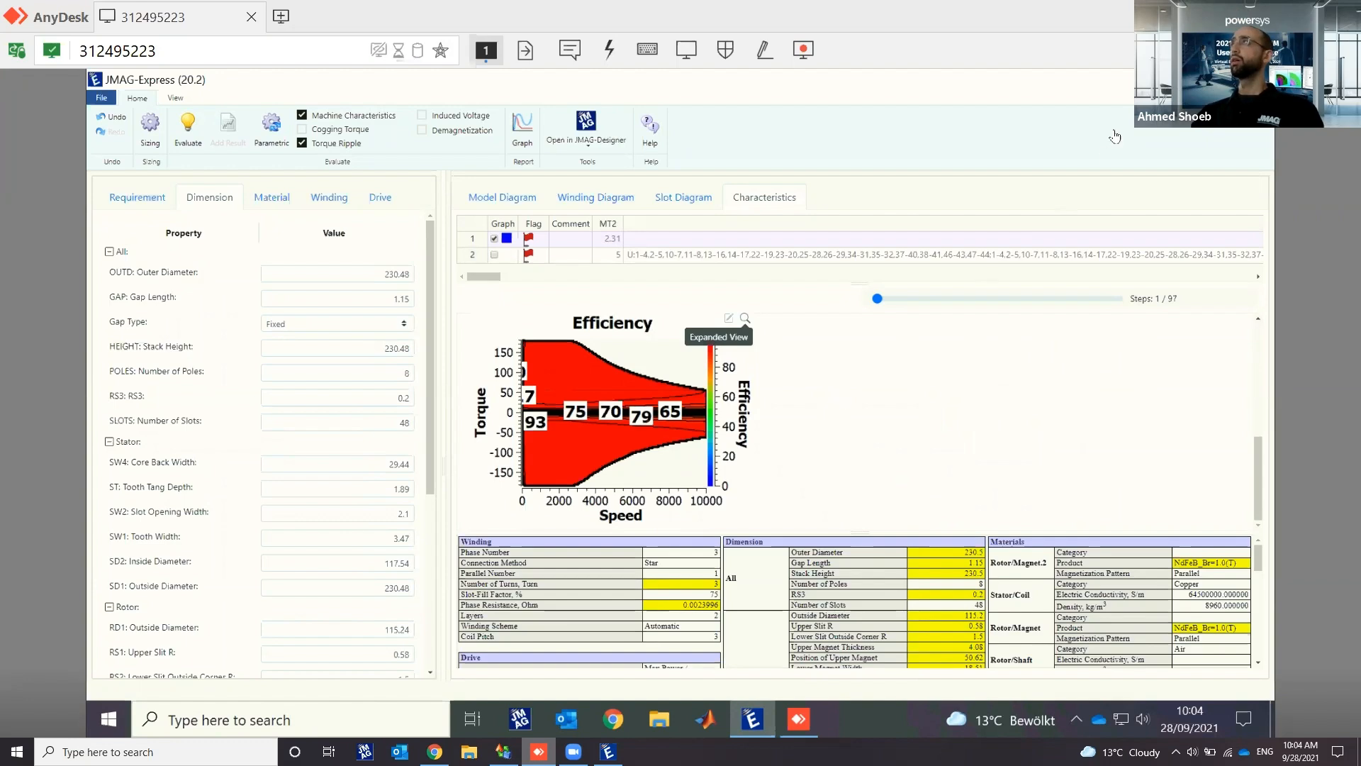
Step: Open case 1's efficiency map in the expanded view and maximize its window
left_click(1169, 80)
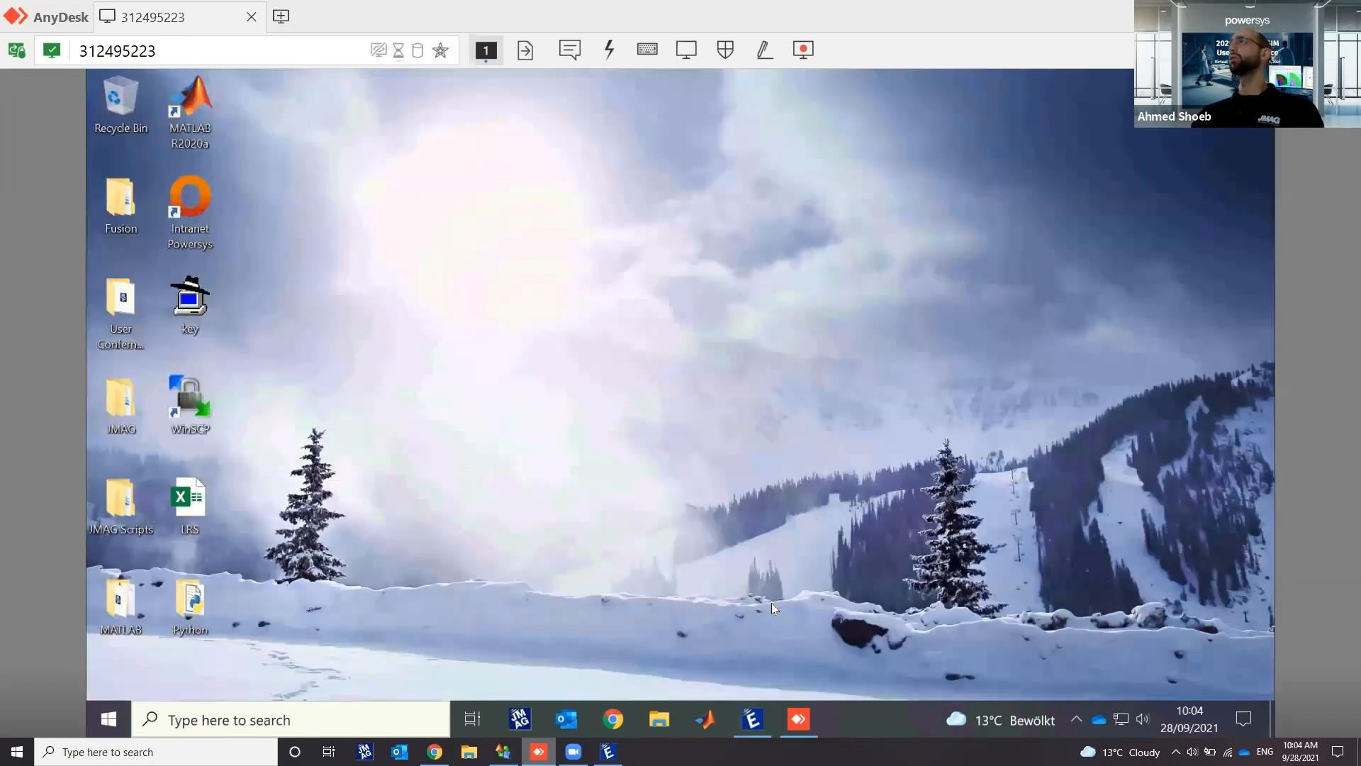
left_click(750, 717)
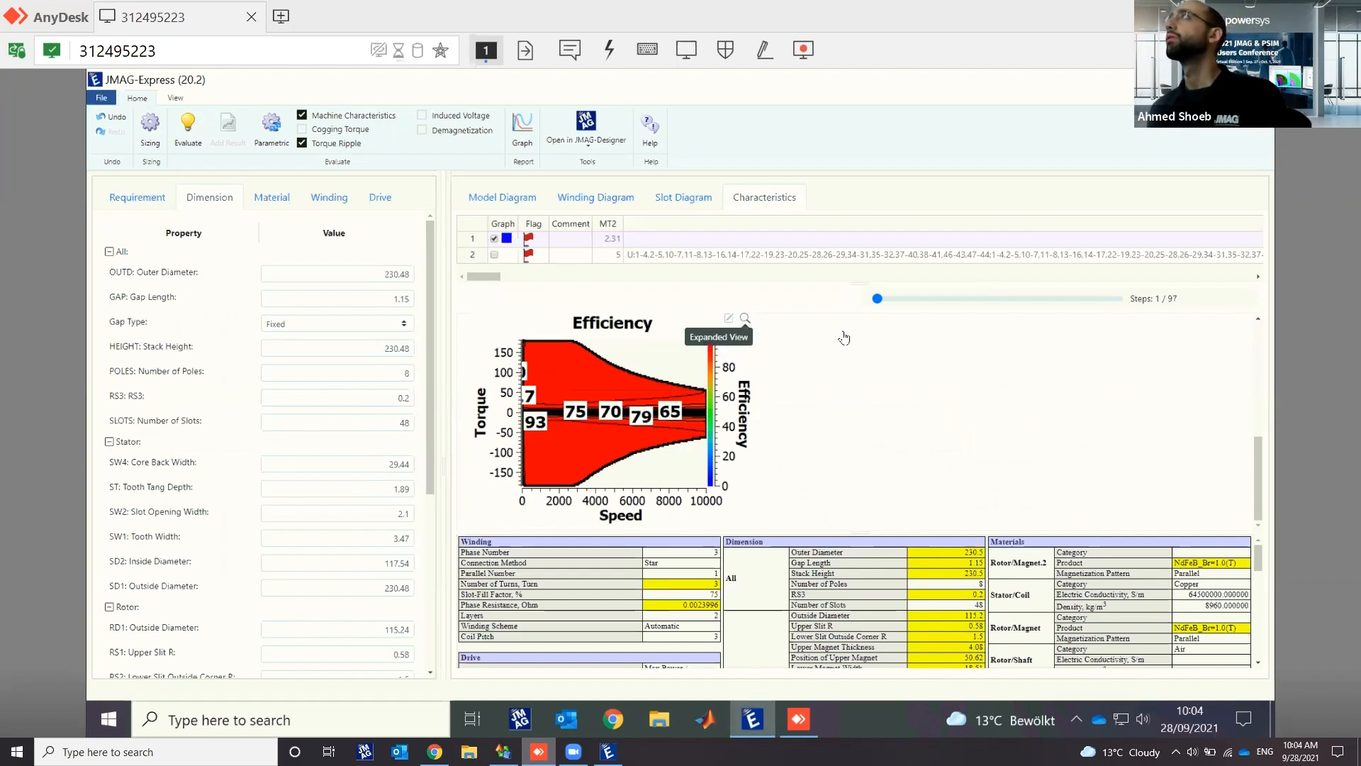
left_click(1169, 79)
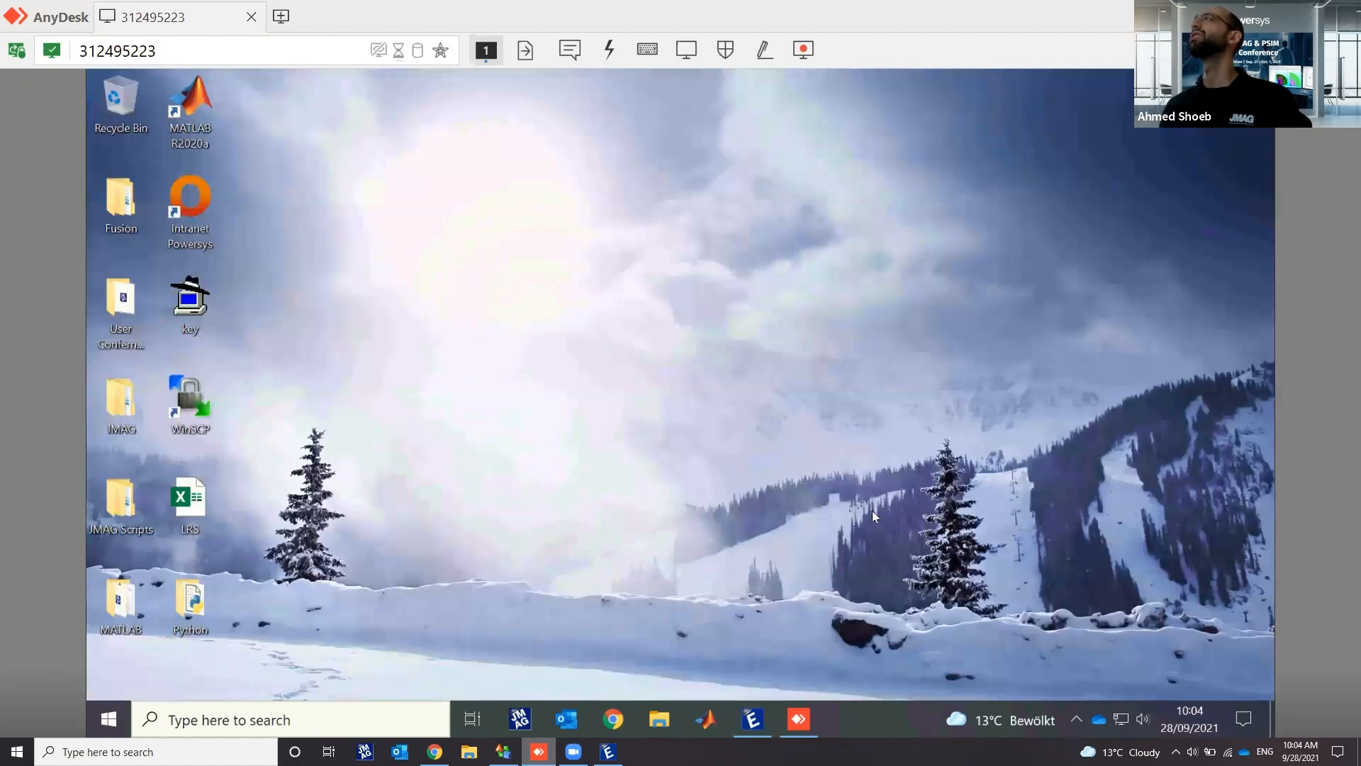
left_click(750, 721)
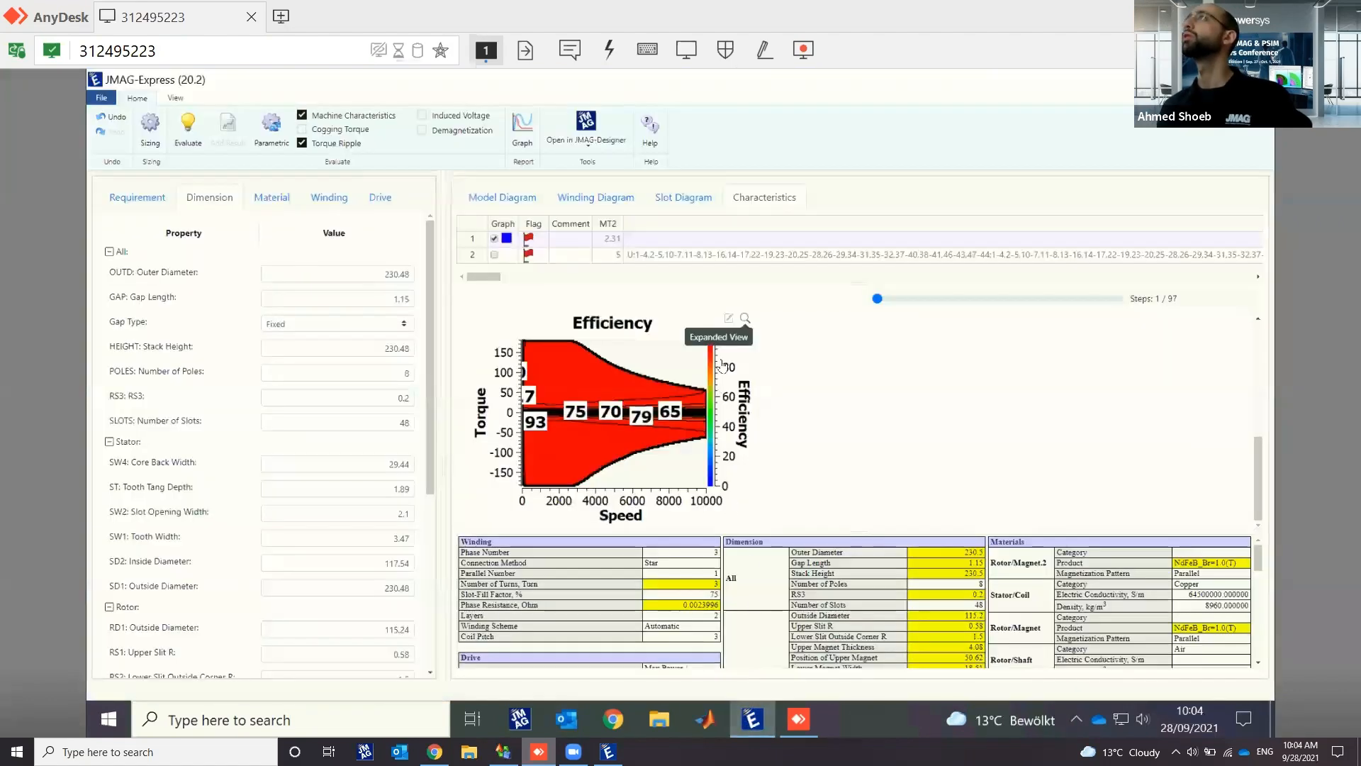
left_click(743, 320)
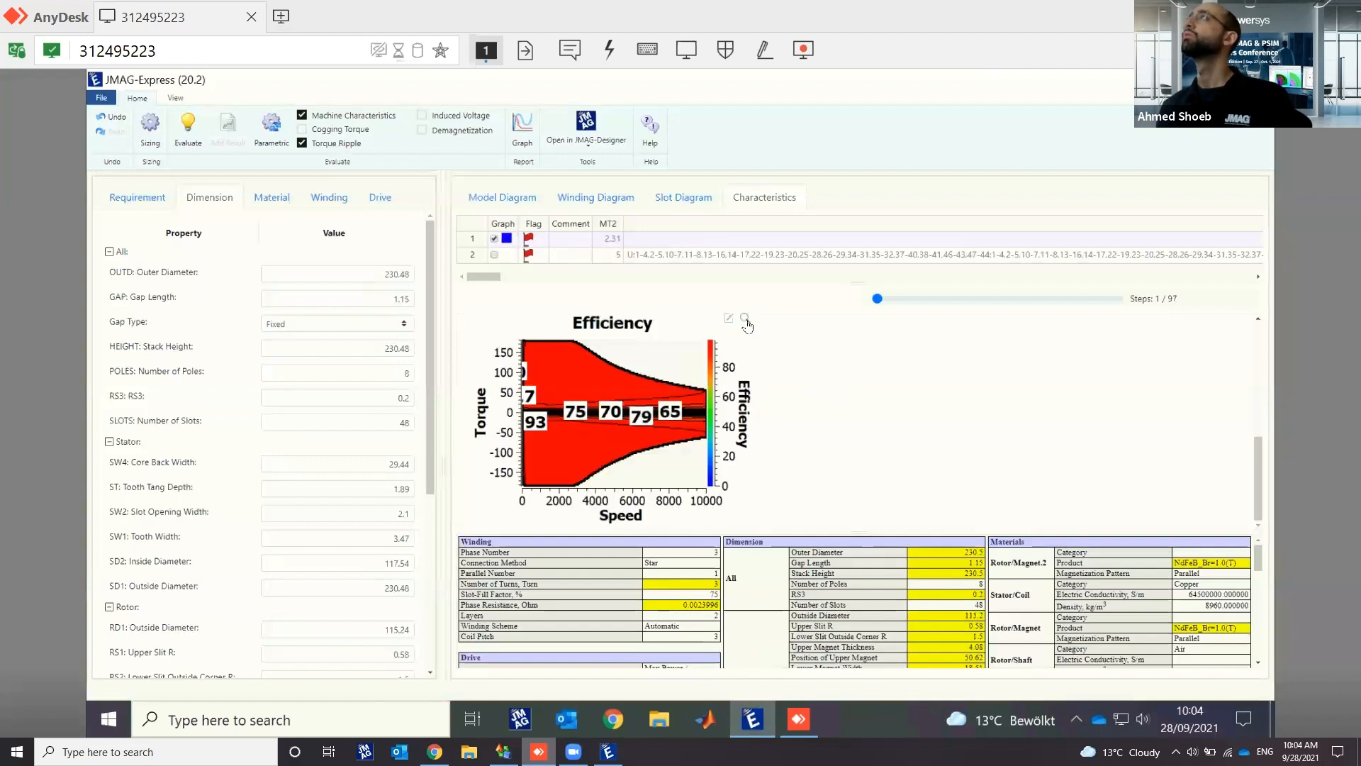
left_click(745, 322)
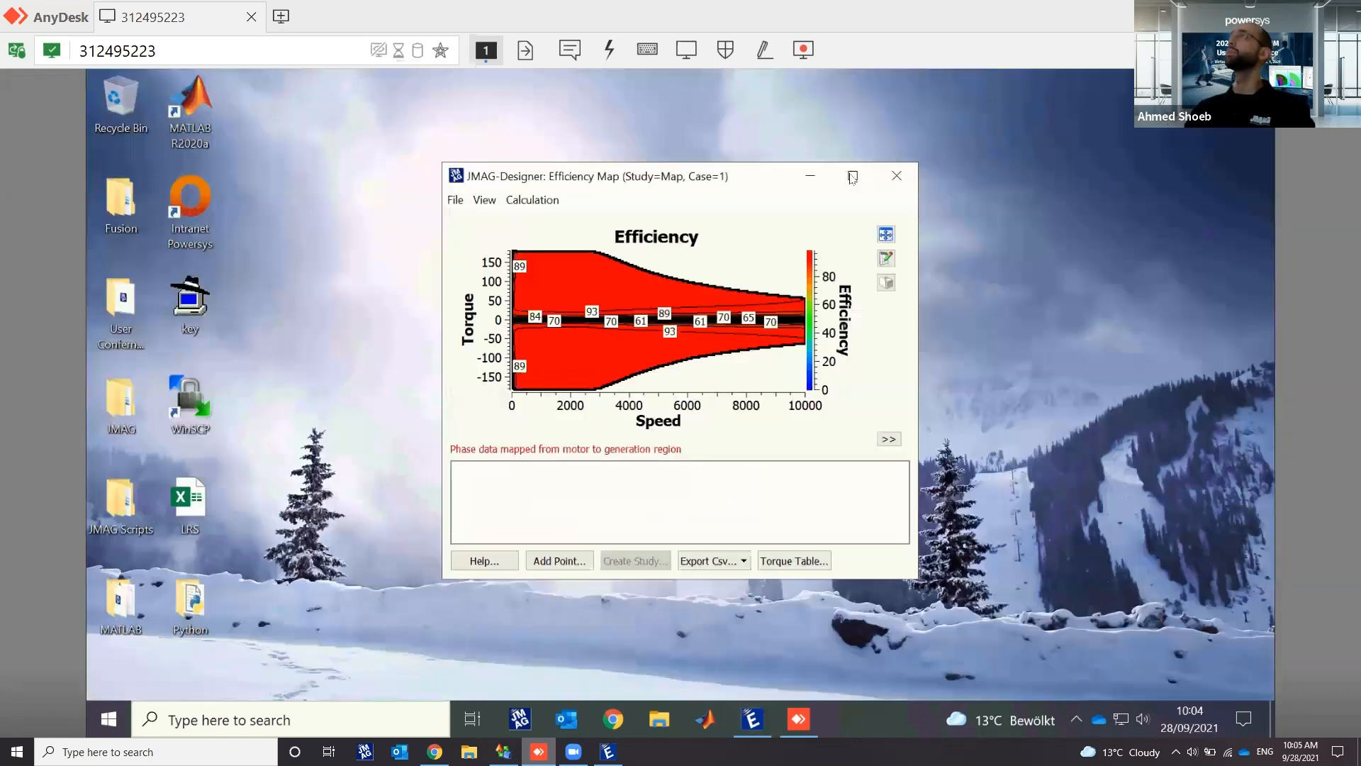
left_click(852, 175)
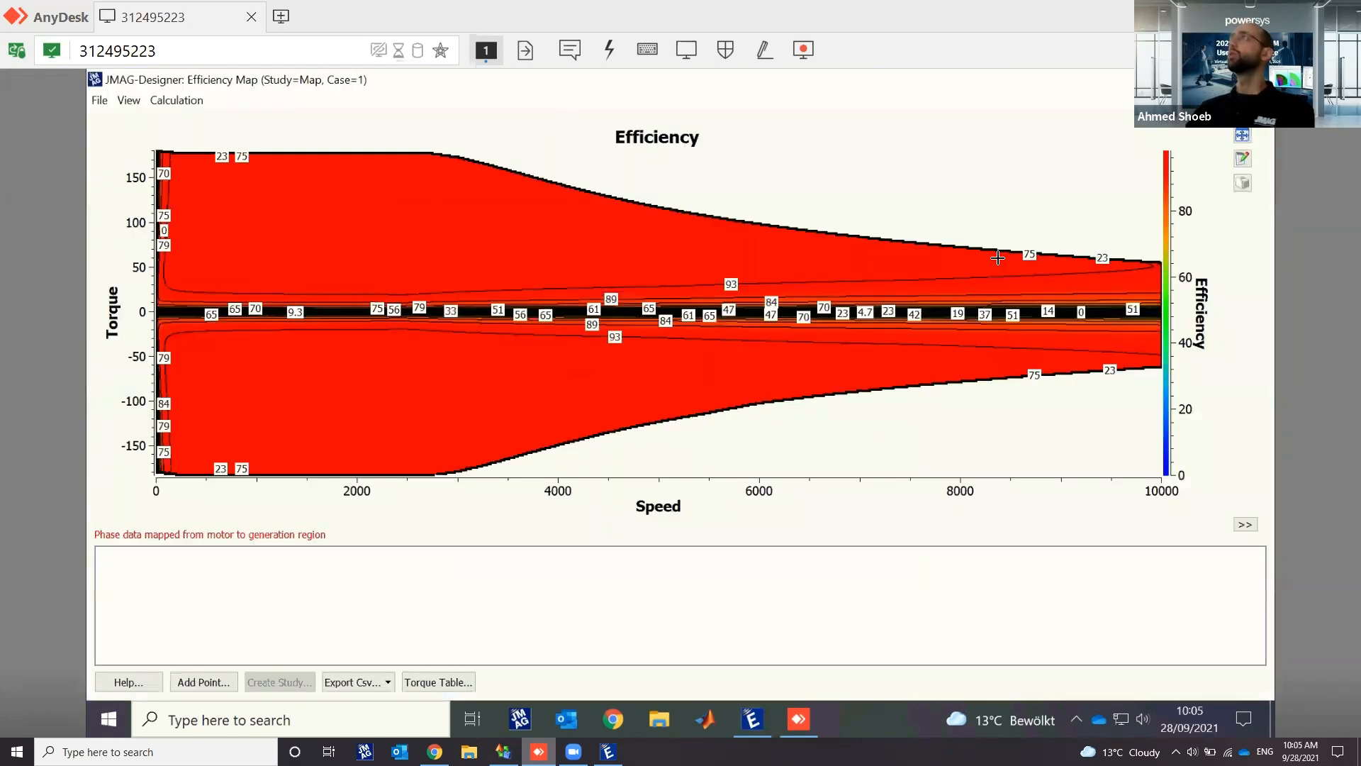
Step: Set the minimum of the efficiency scale to 75 in the map plot properties and apply it
left_click(1242, 159)
left_click(729, 407)
double_click(924, 406)
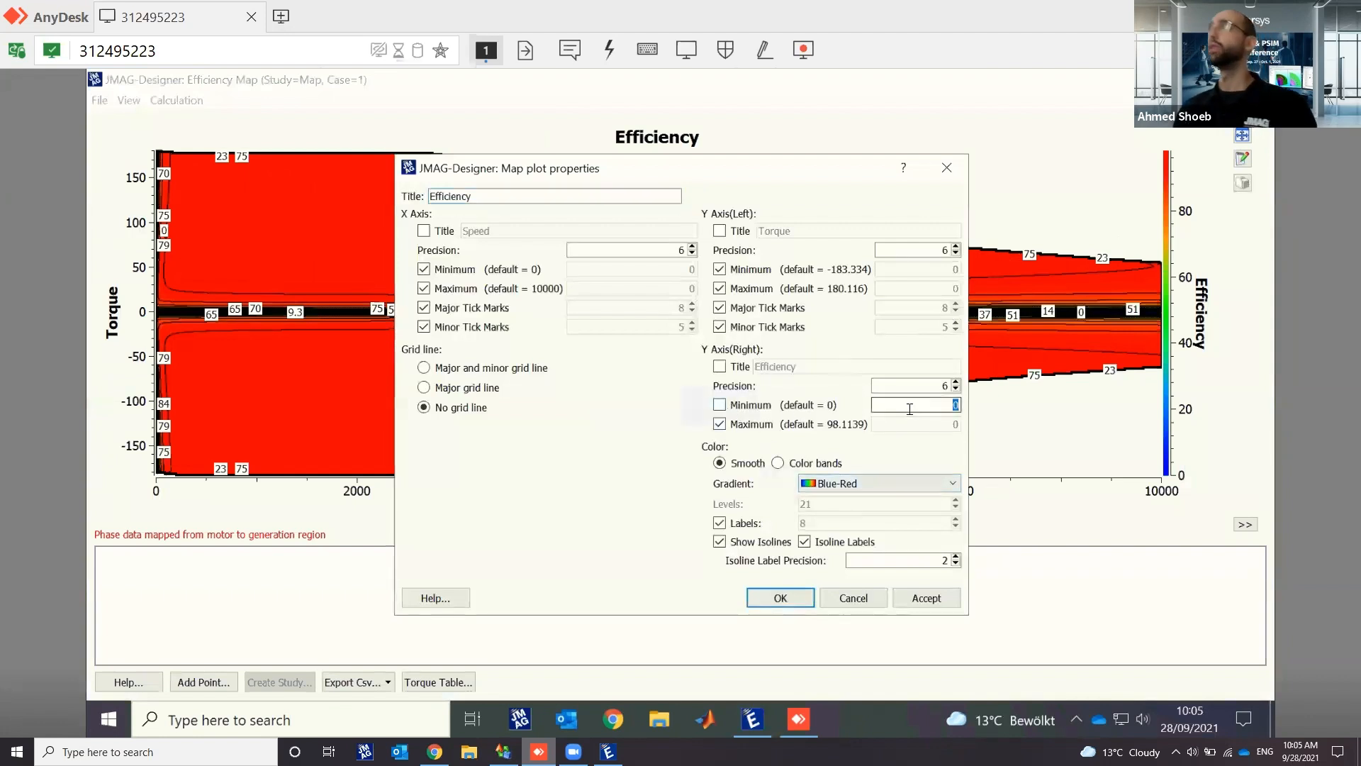
type("75")
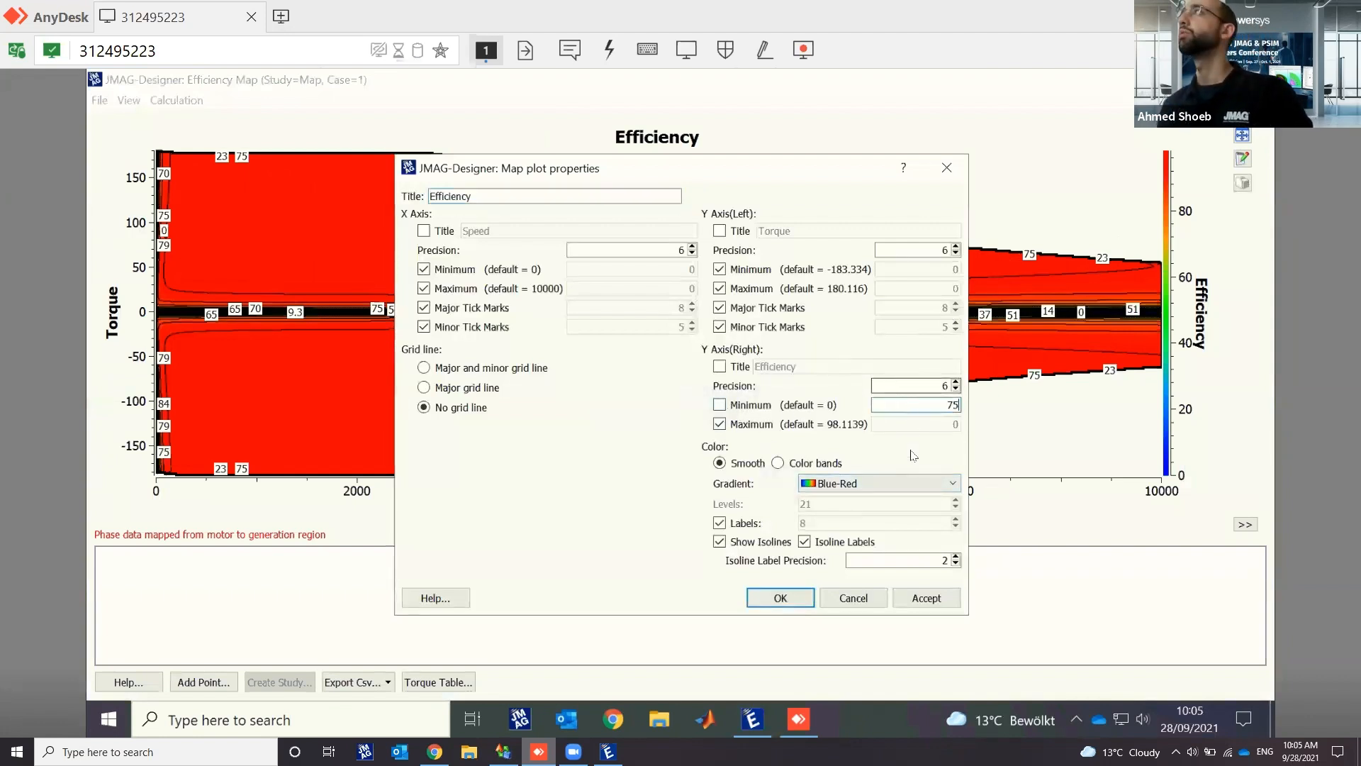
left_click(925, 598)
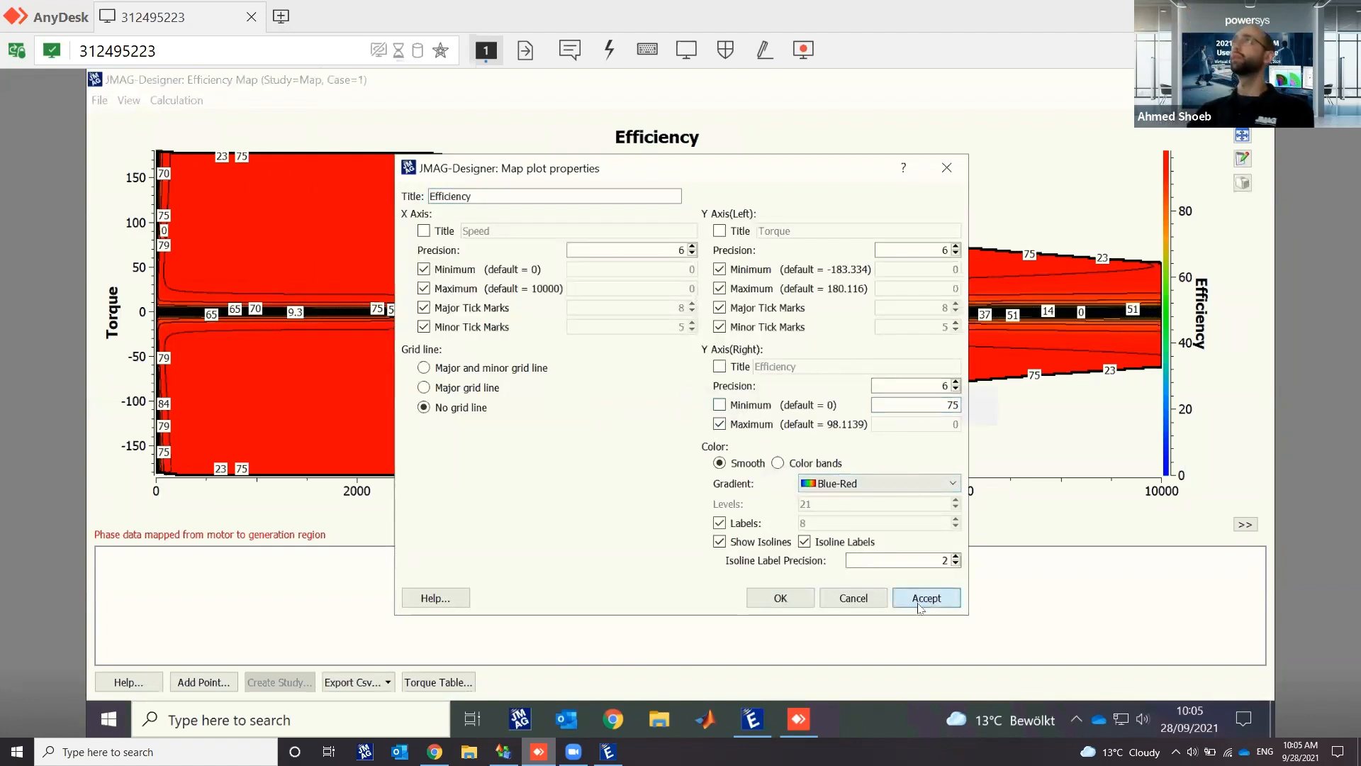
left_click(783, 598)
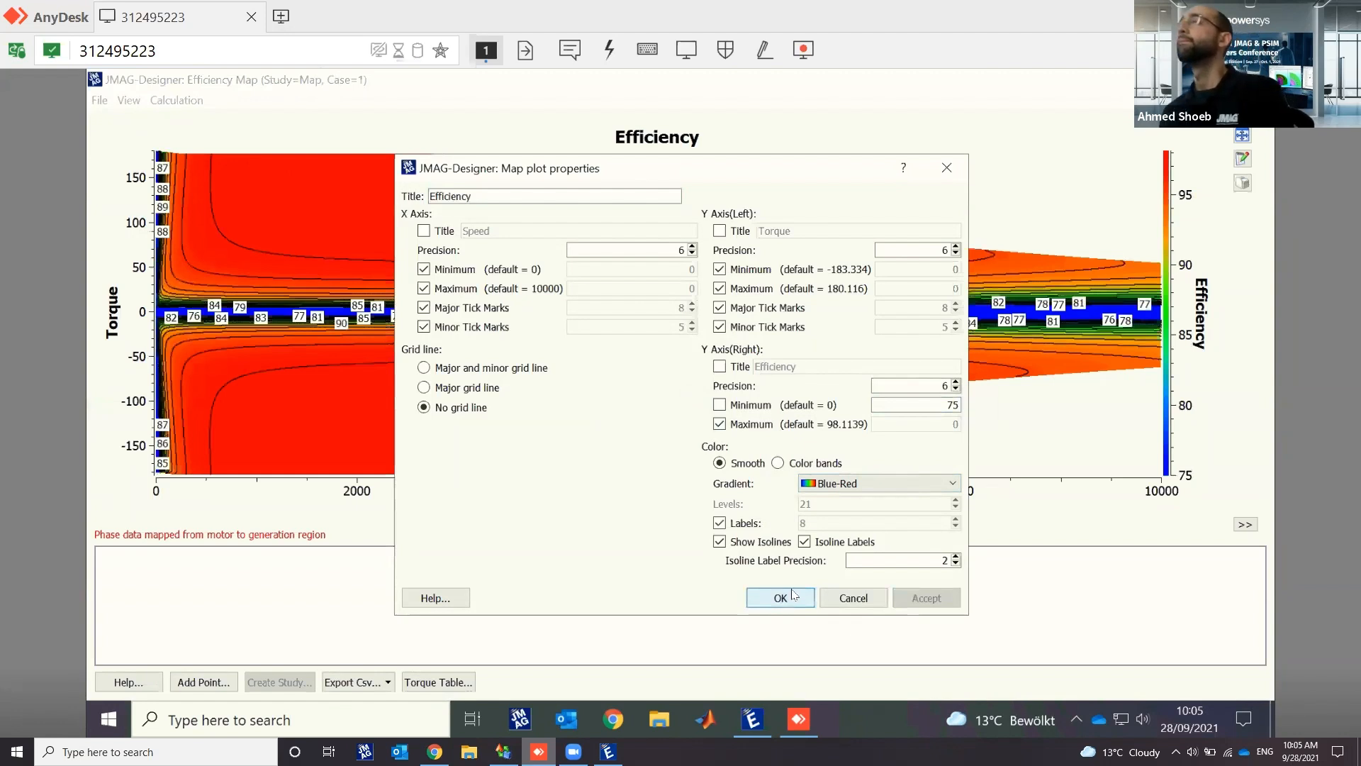
left_click(783, 599)
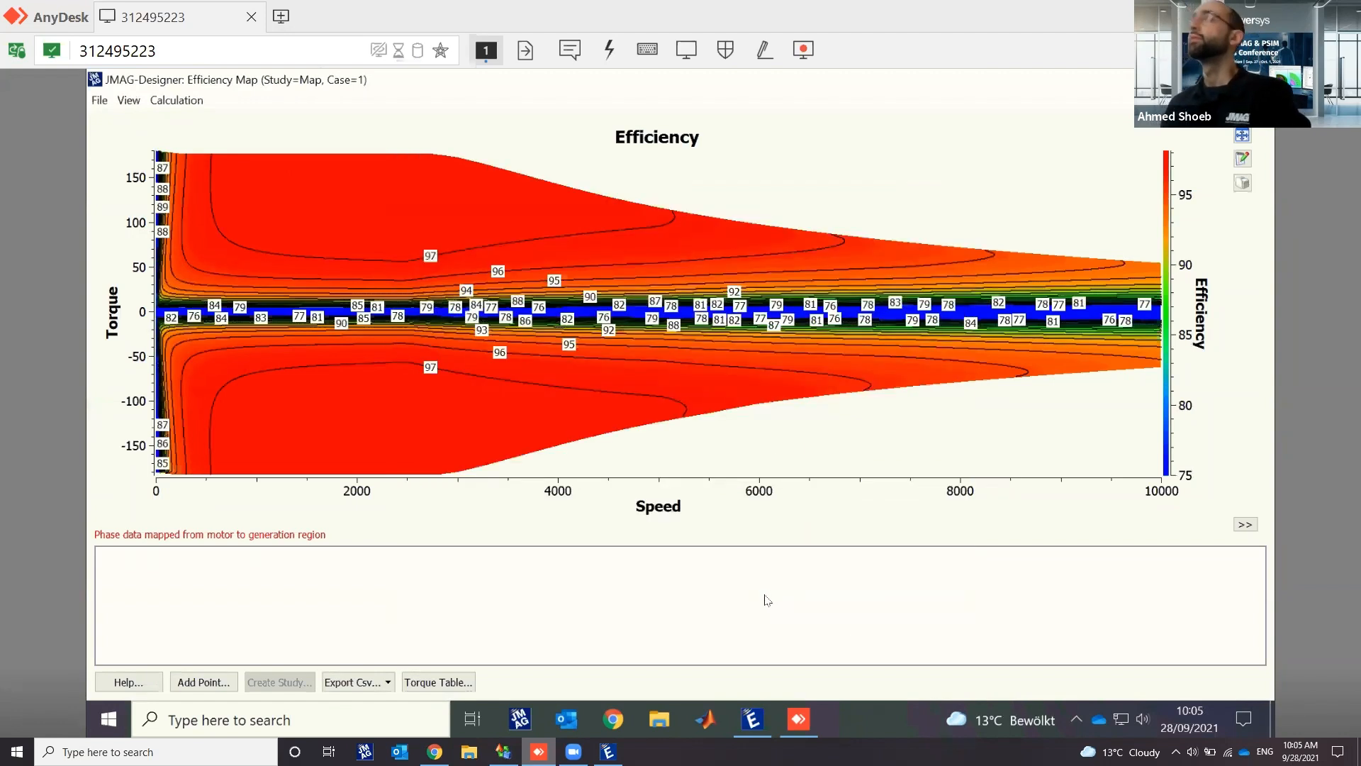
Step: Show the efficiency map's export options and return to the local JMAG-Express model
left_click(388, 682)
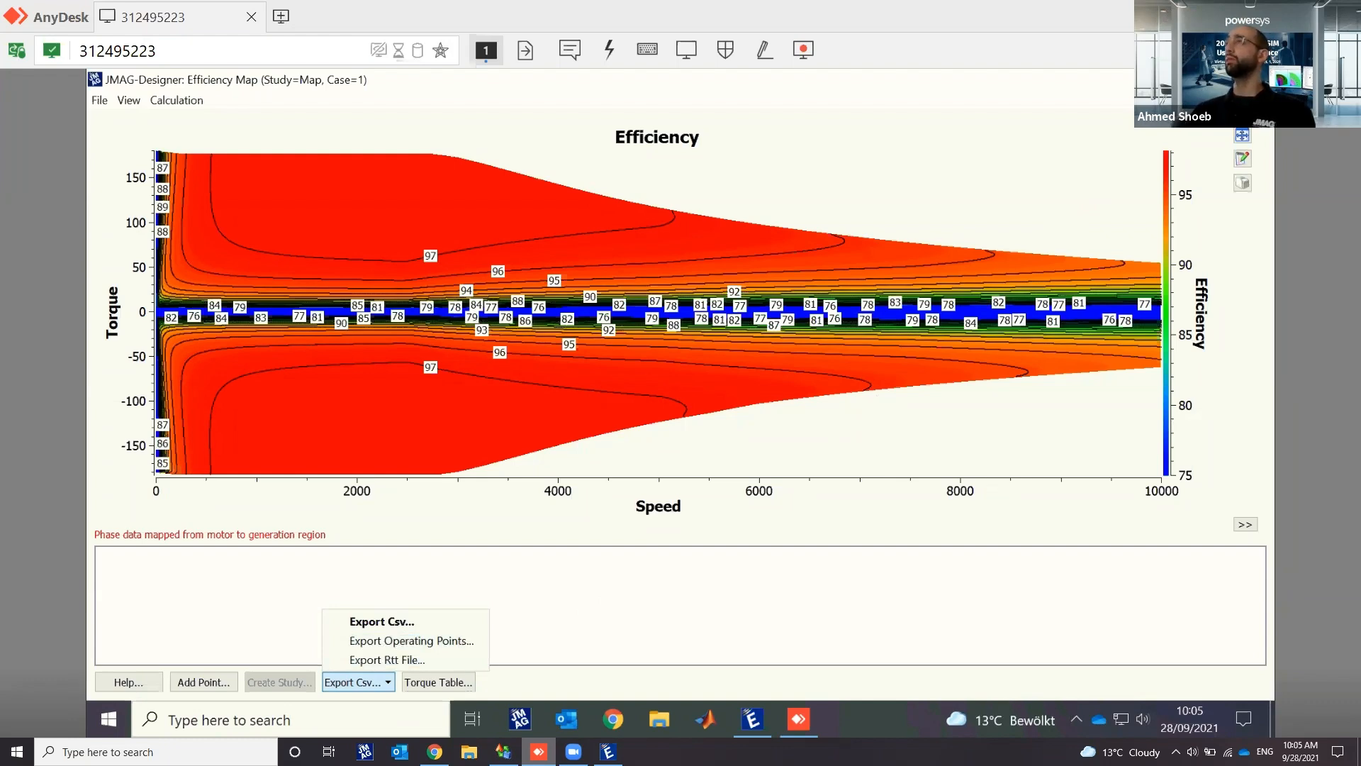
left_click(755, 719)
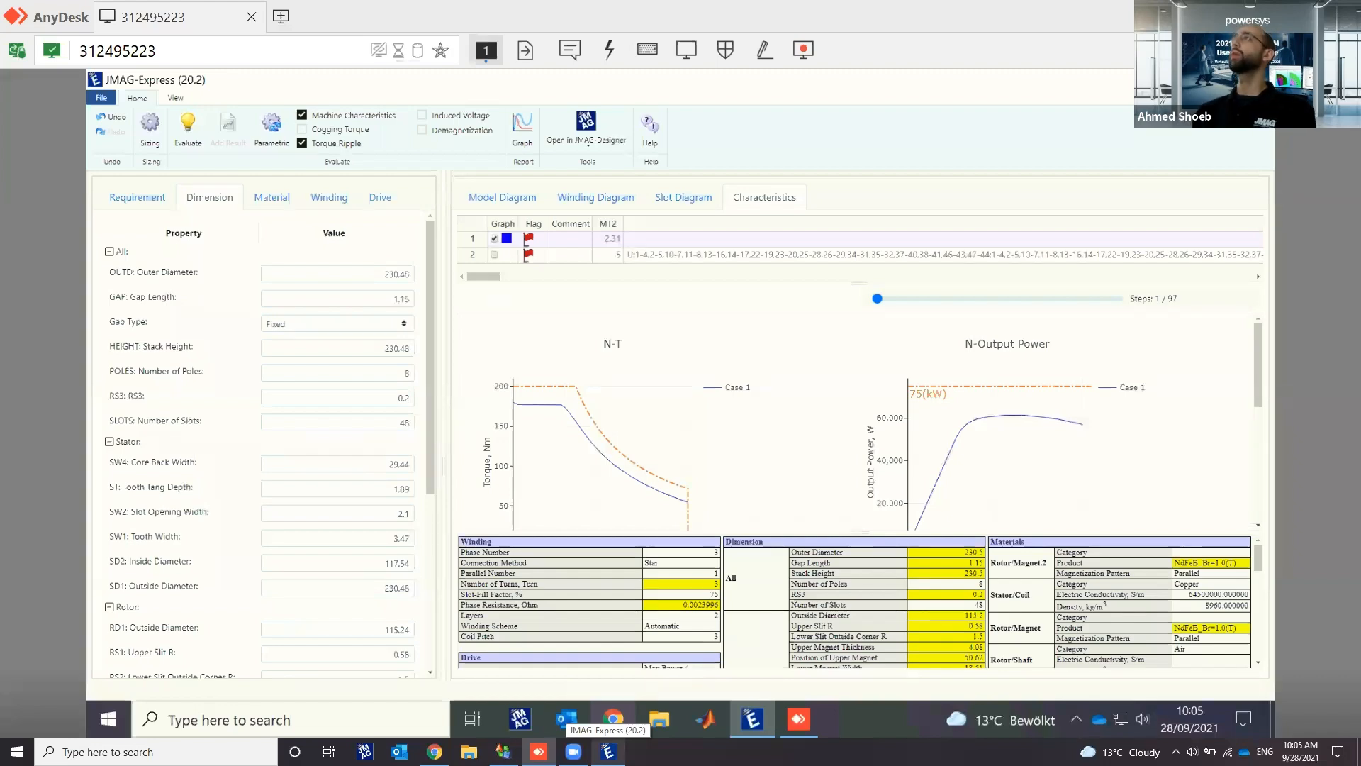
left_click(607, 752)
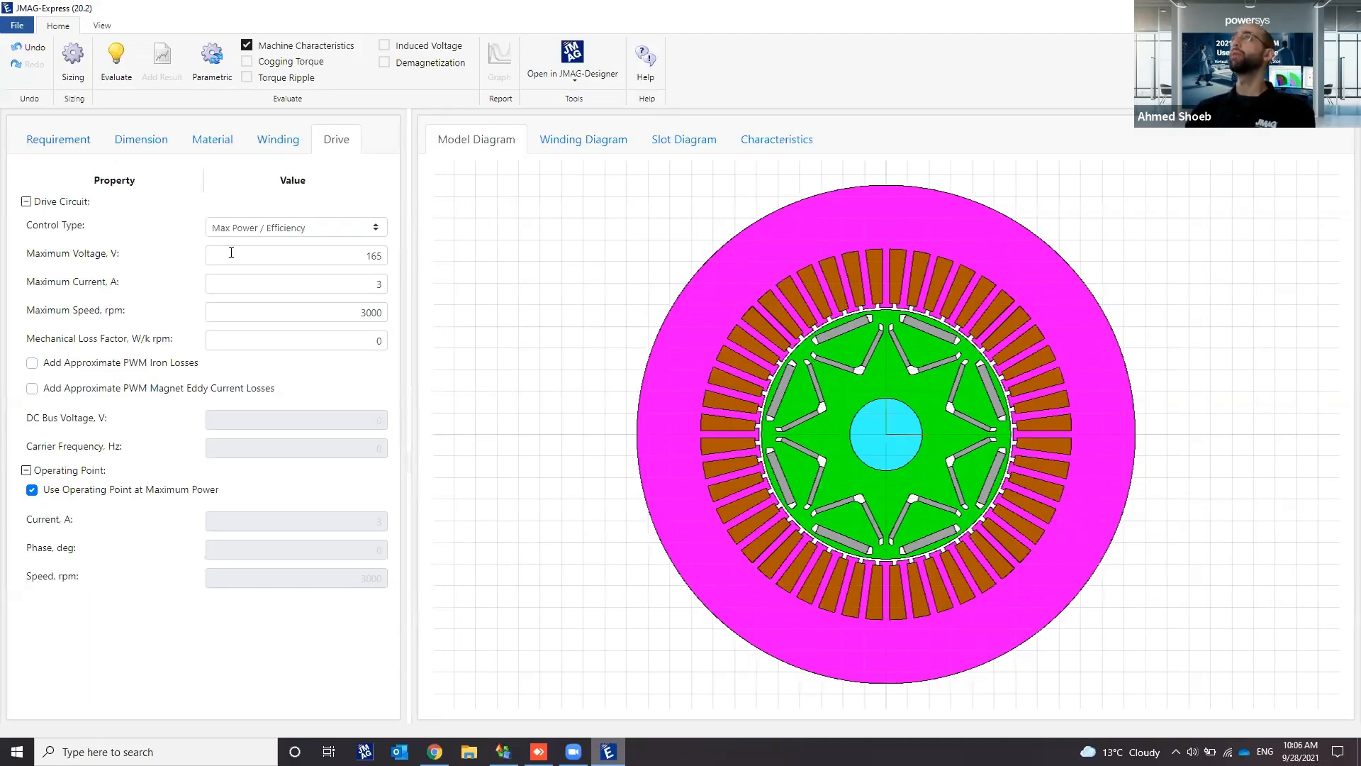
Step: Set the rotor's lower magnet thickness MT2 to 5 and check the updated magnets in the model diagram
left_click(133, 146)
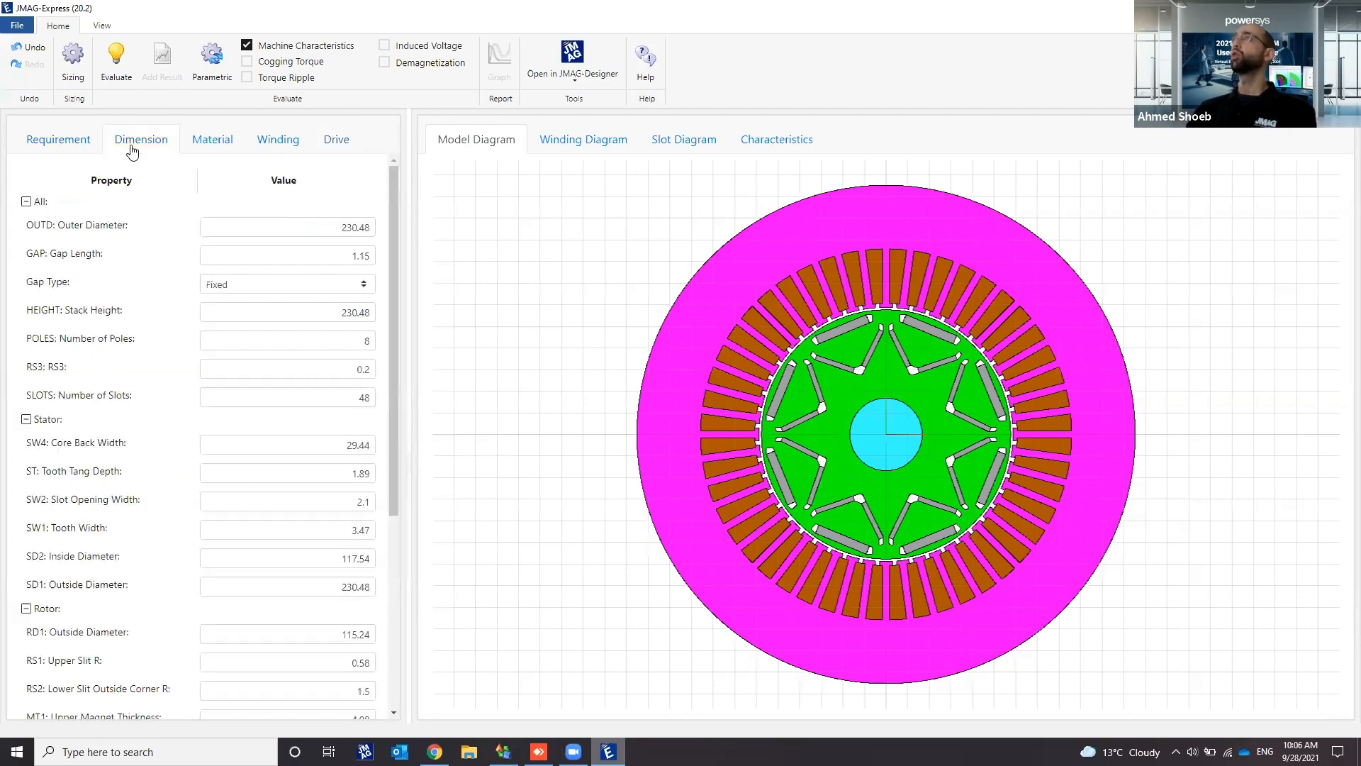
left_click_drag(394, 227, 387, 399)
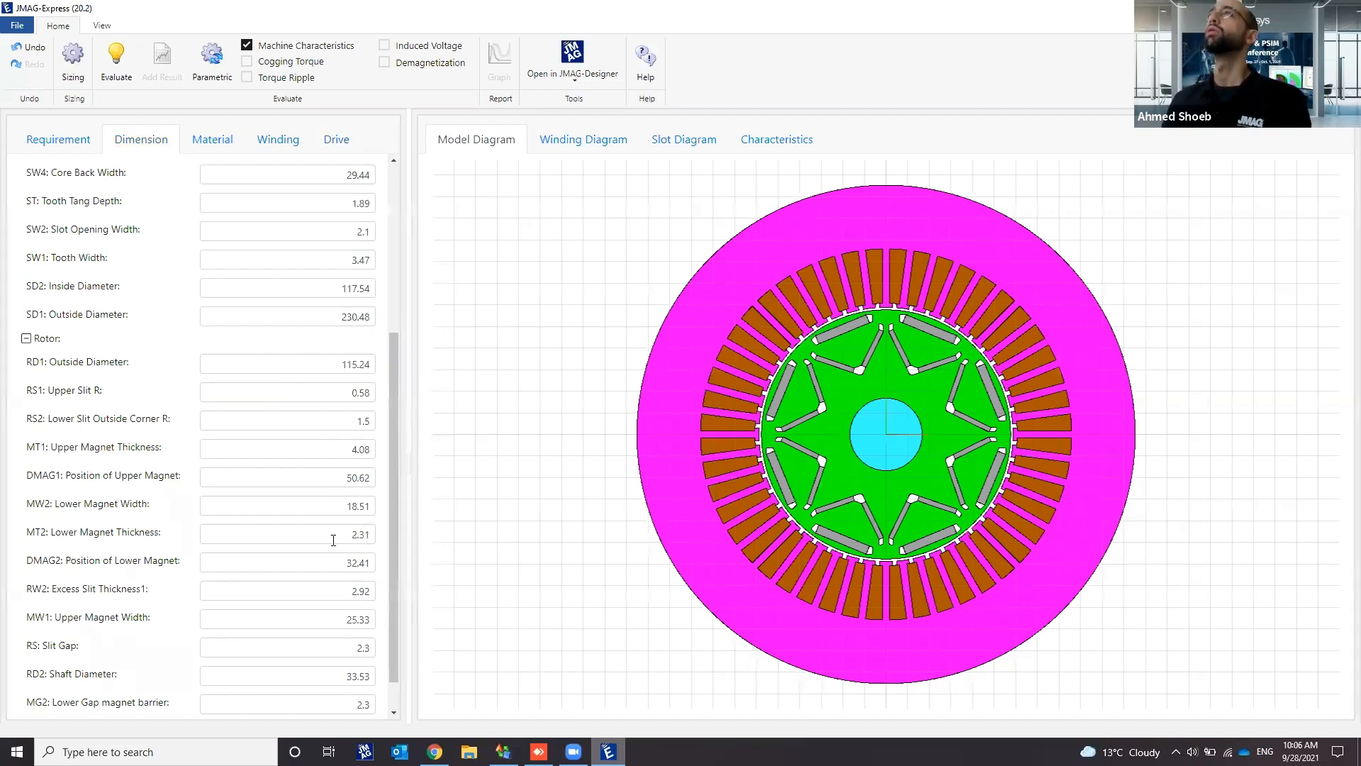
left_click(332, 537)
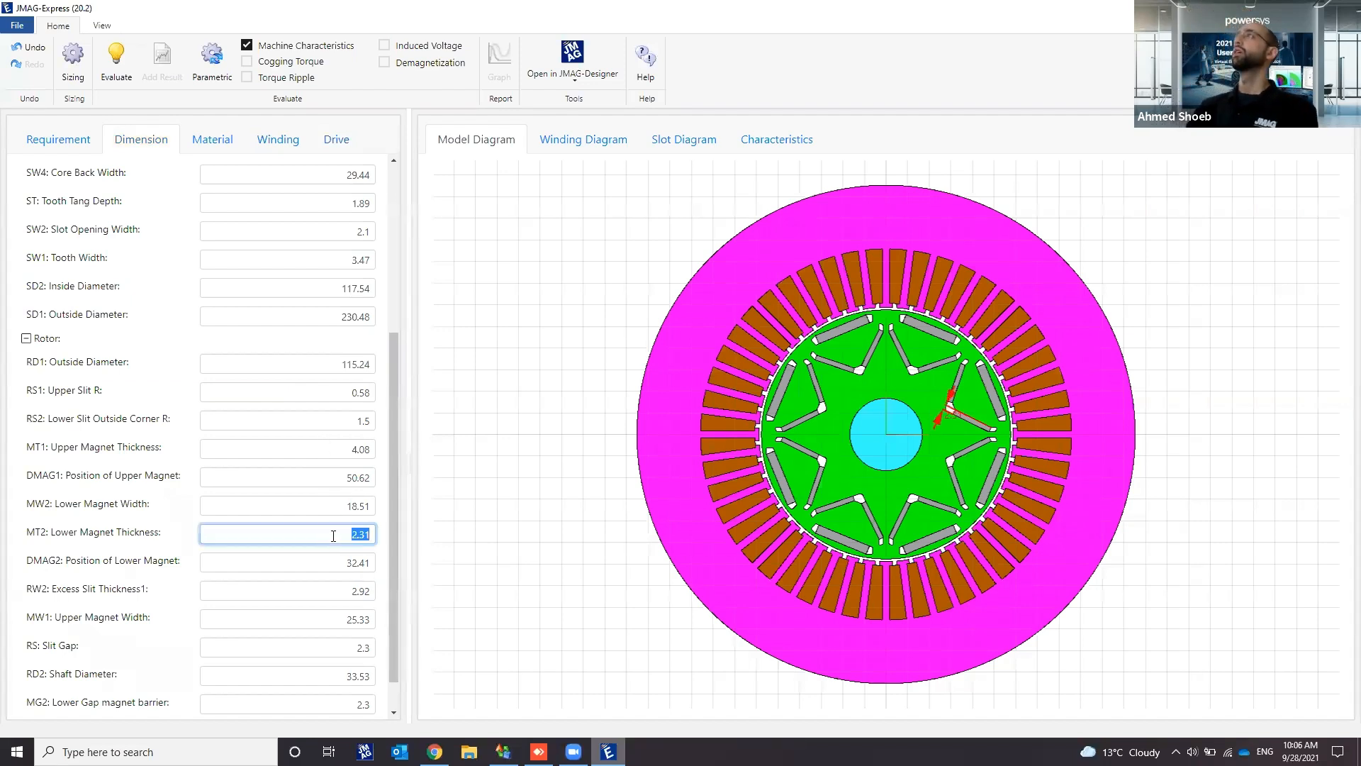
type("5")
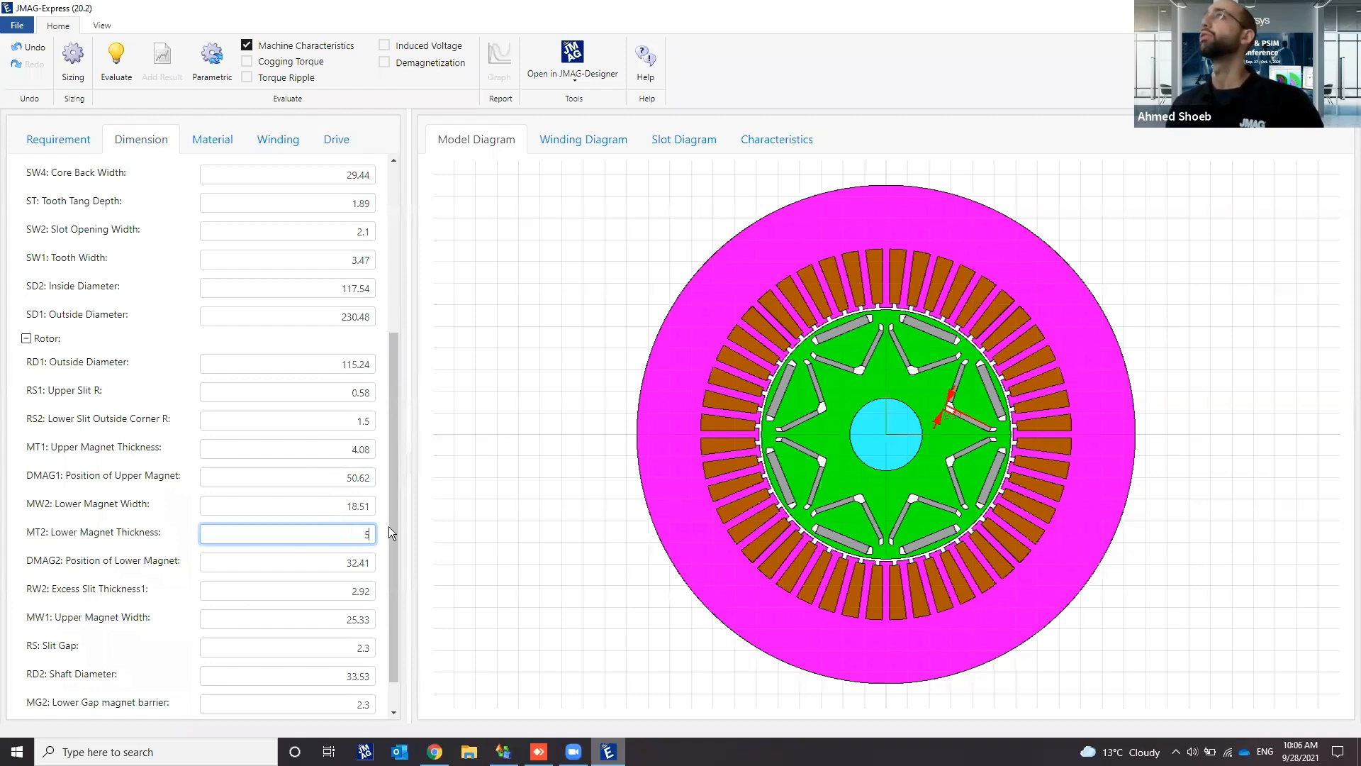
left_click(431, 531)
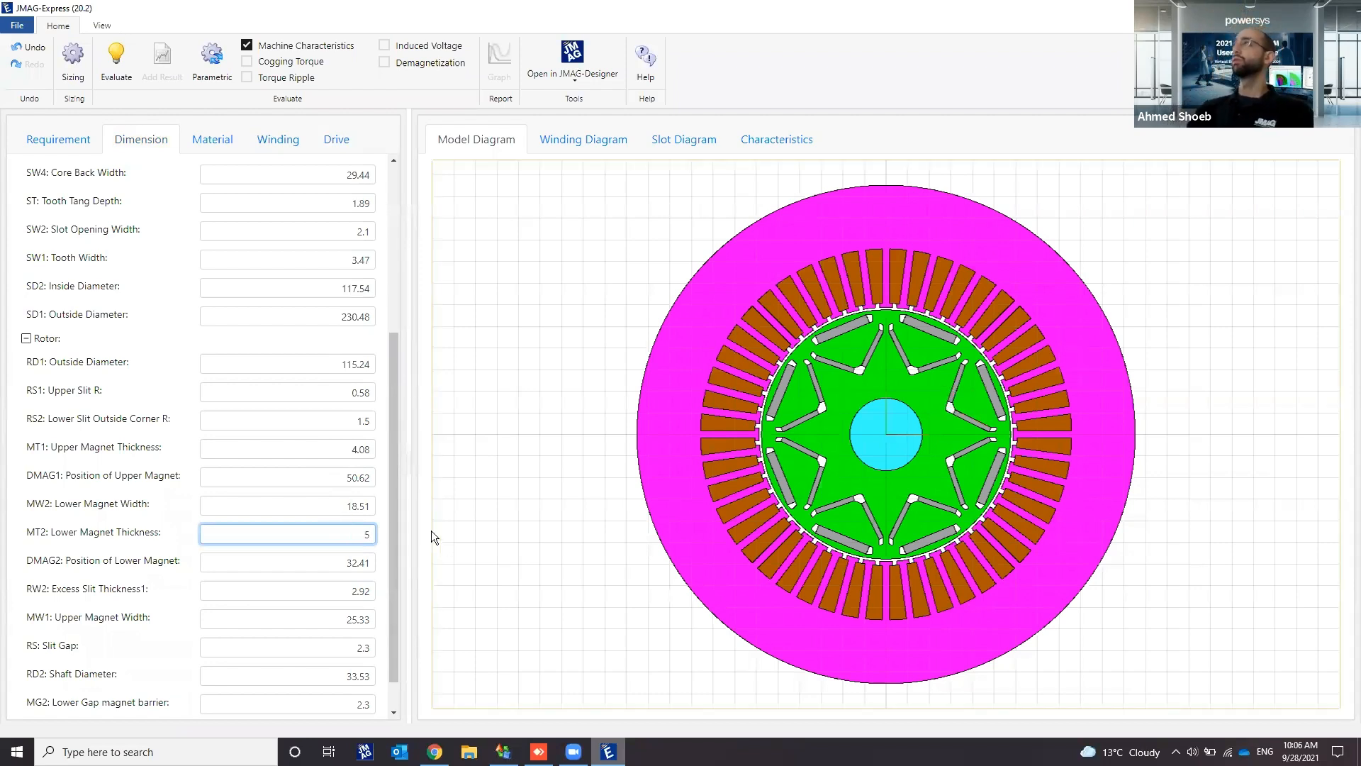
left_click(319, 565)
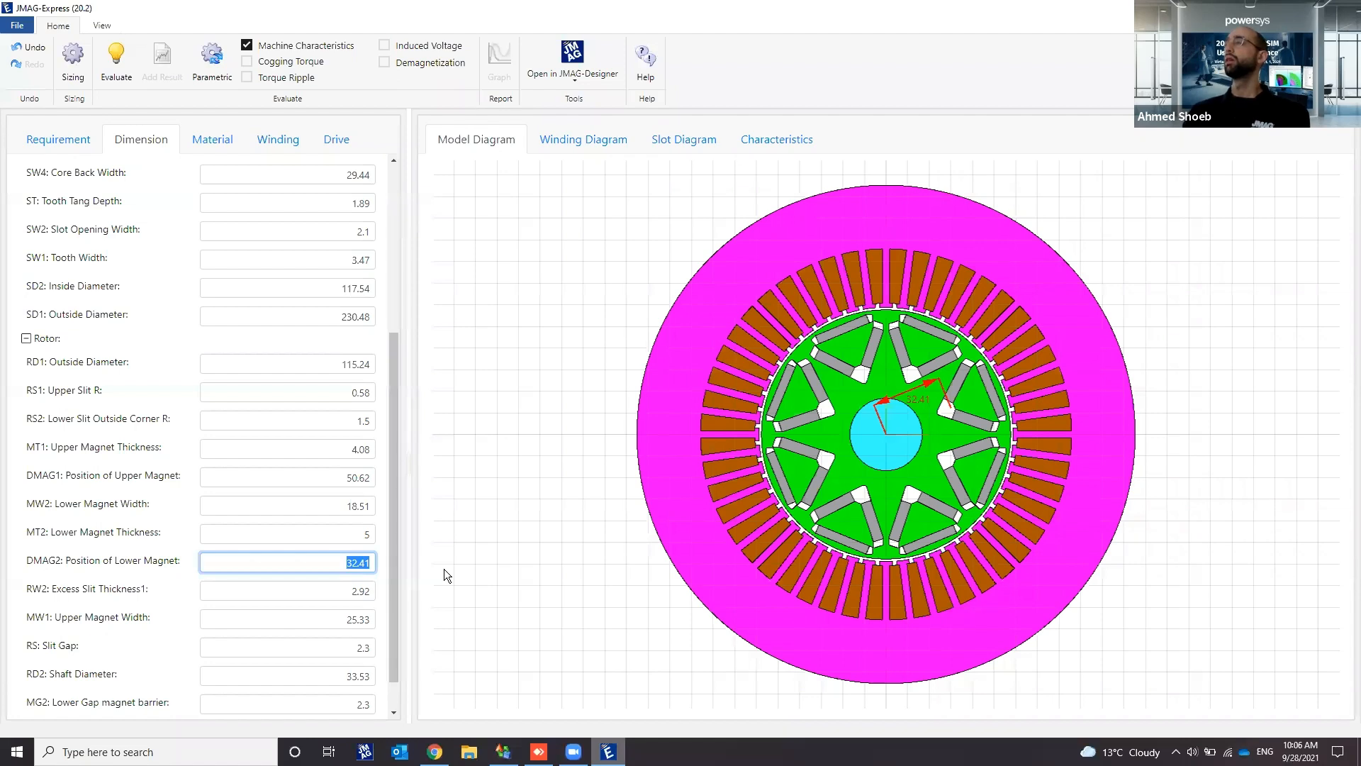
left_click(328, 537)
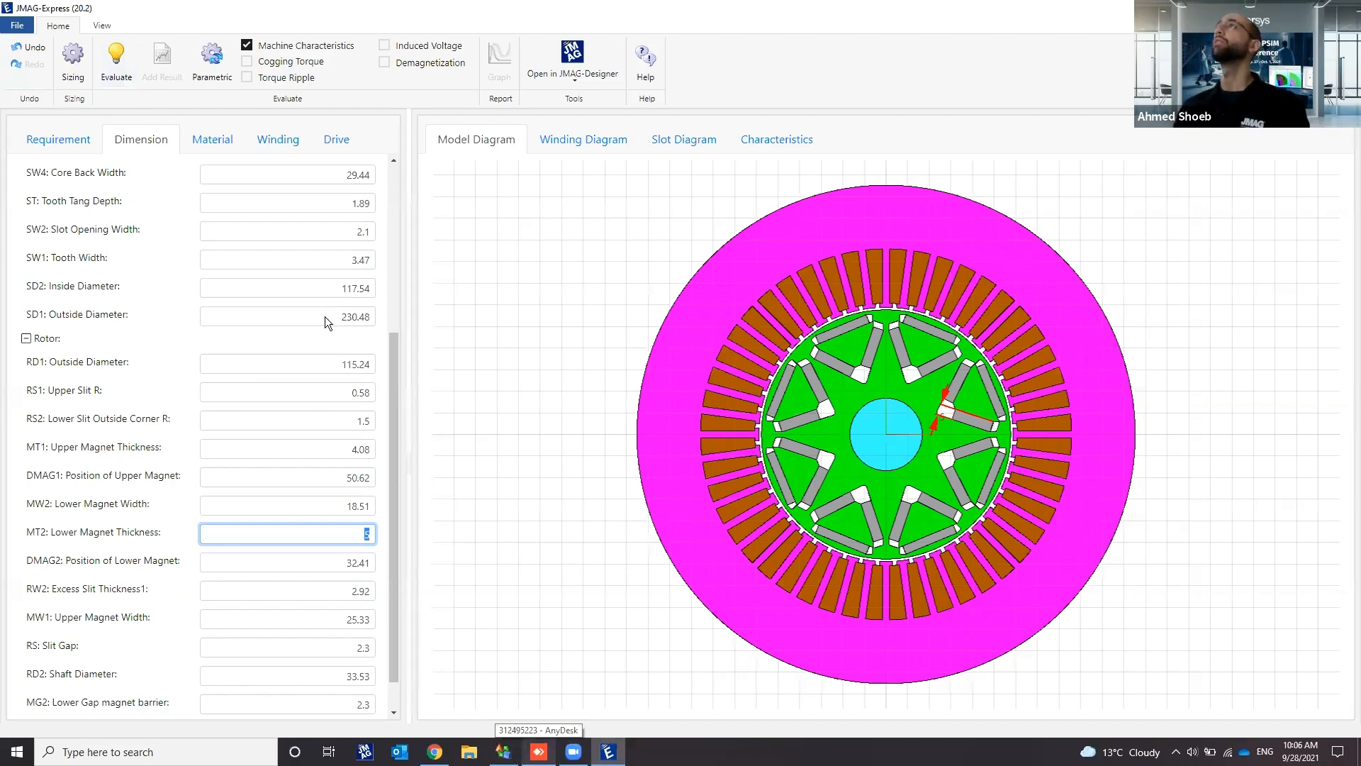
Step: In the AnyDesk session, plot case 2 alongside case 1 and compare their torque, output power and efficiency graphs
left_click(539, 750)
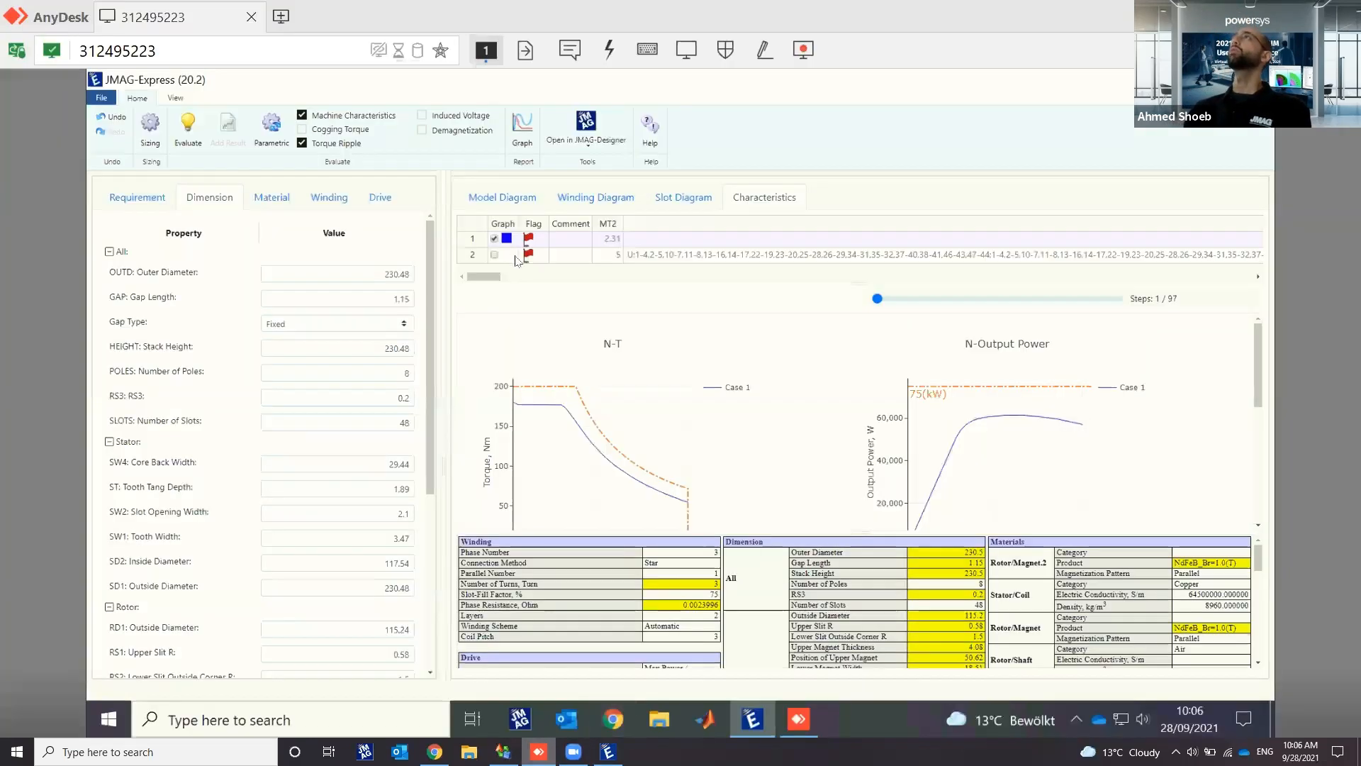
left_click(494, 257)
mouse_move(559, 399)
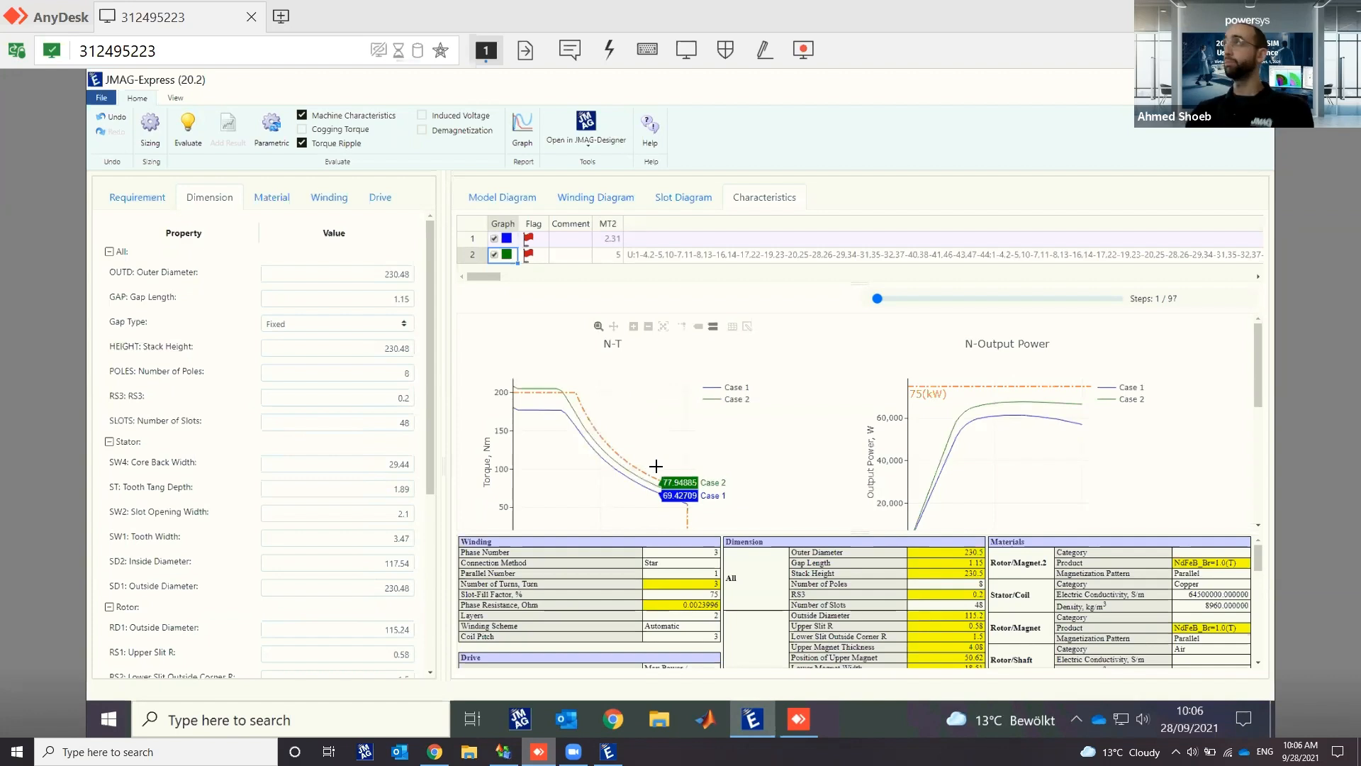
mouse_move(1016, 393)
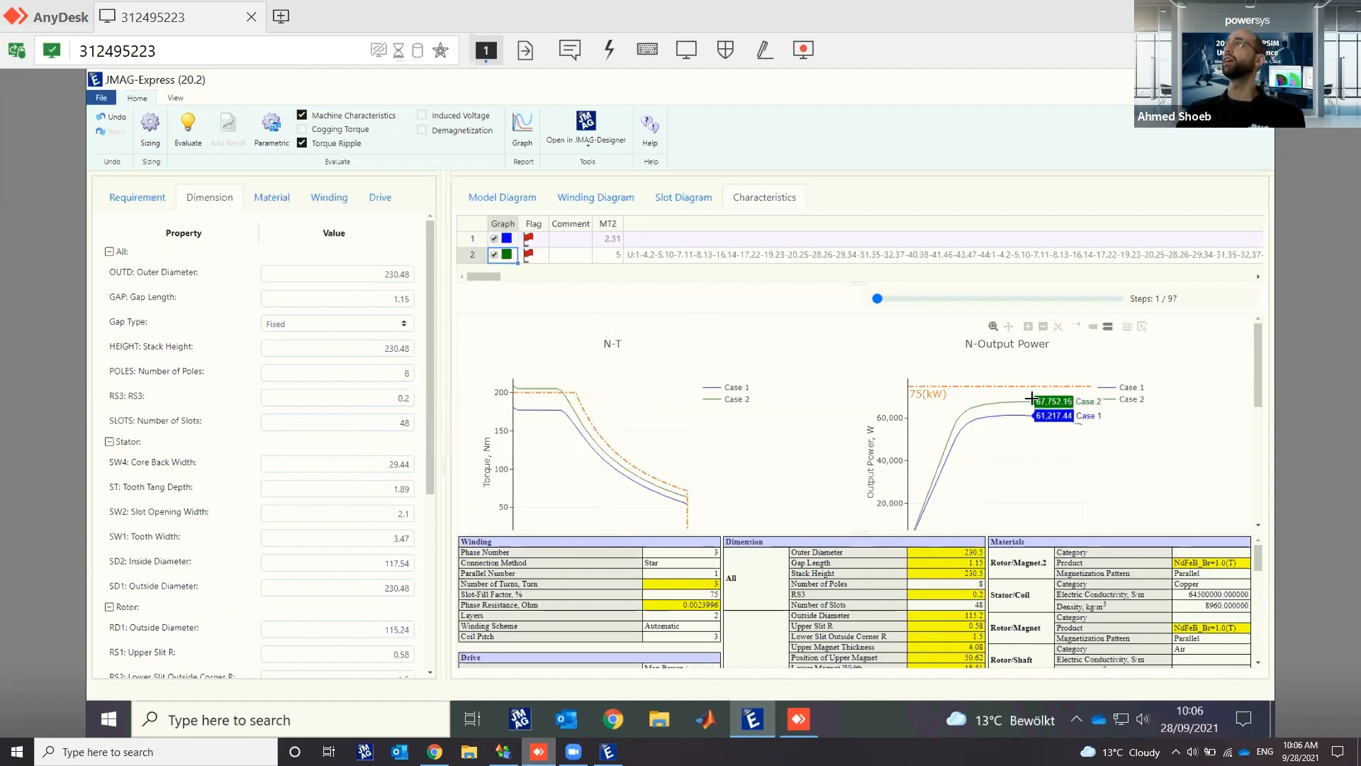
scroll(1013, 411, "down", 5)
scroll(1008, 440, "down", 3)
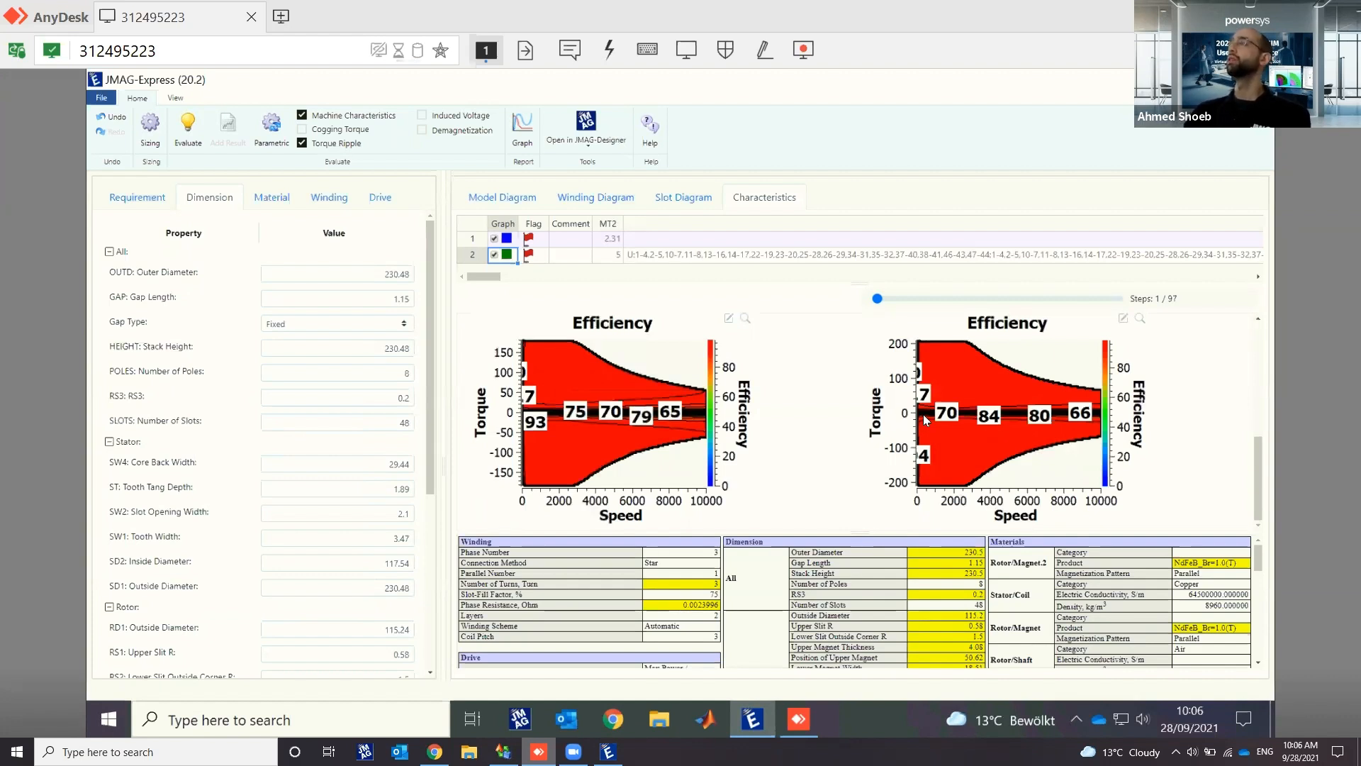
scroll(923, 414, "up", 3)
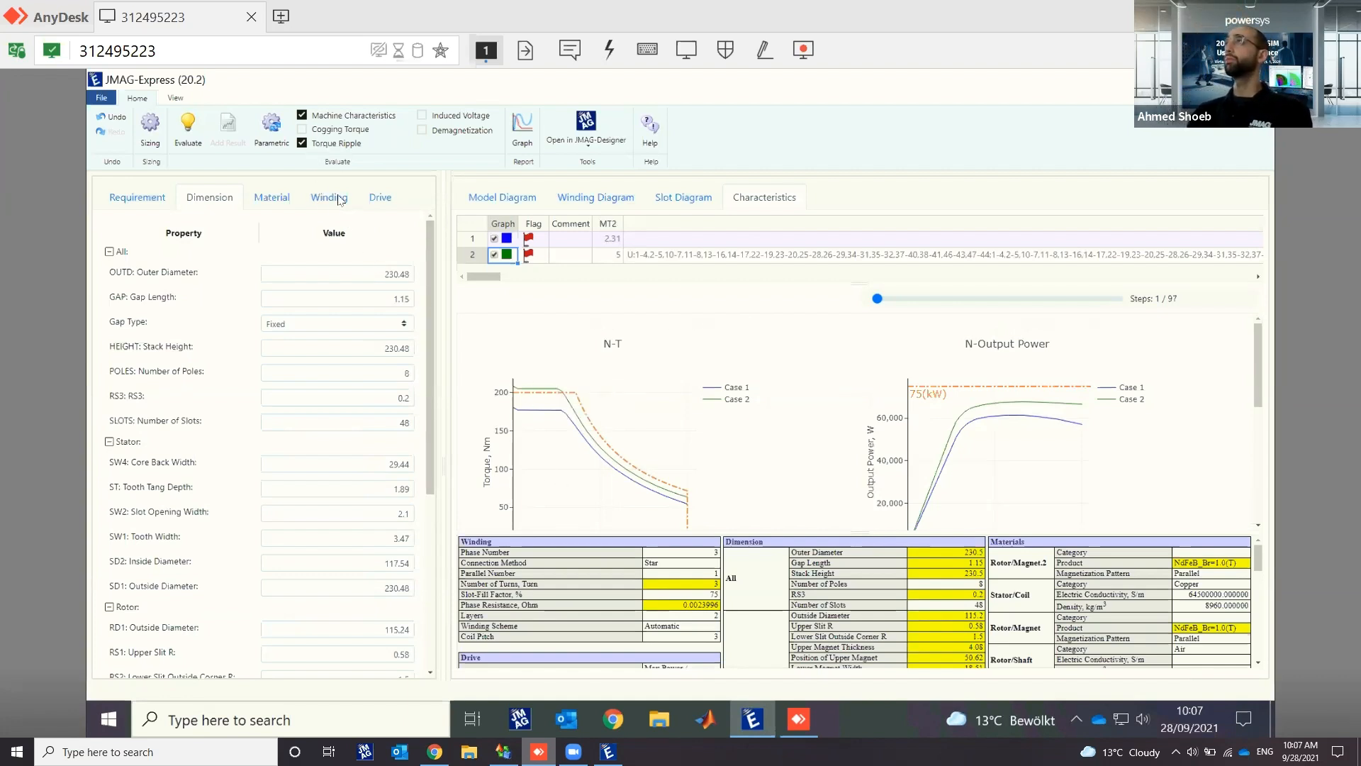
scroll(657, 381, "down", 5)
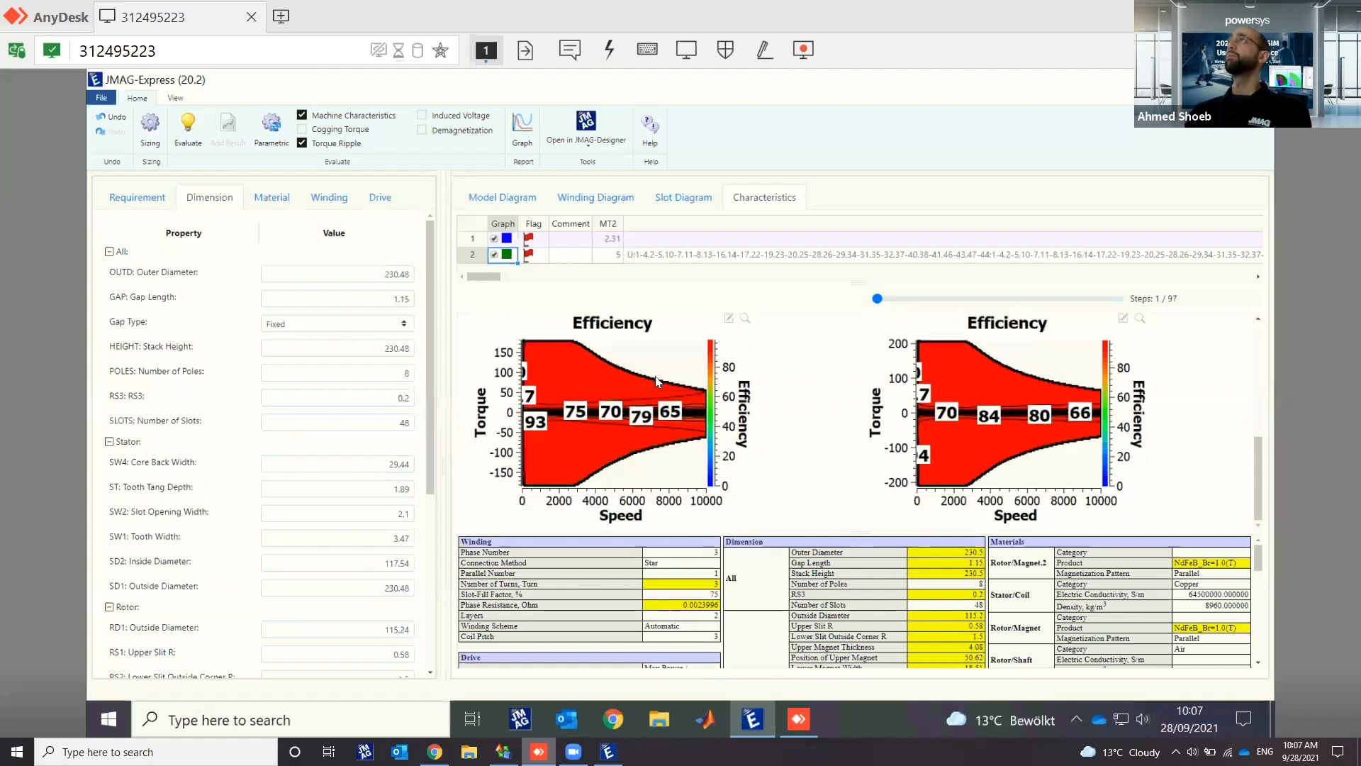
scroll(655, 381, "up", 5)
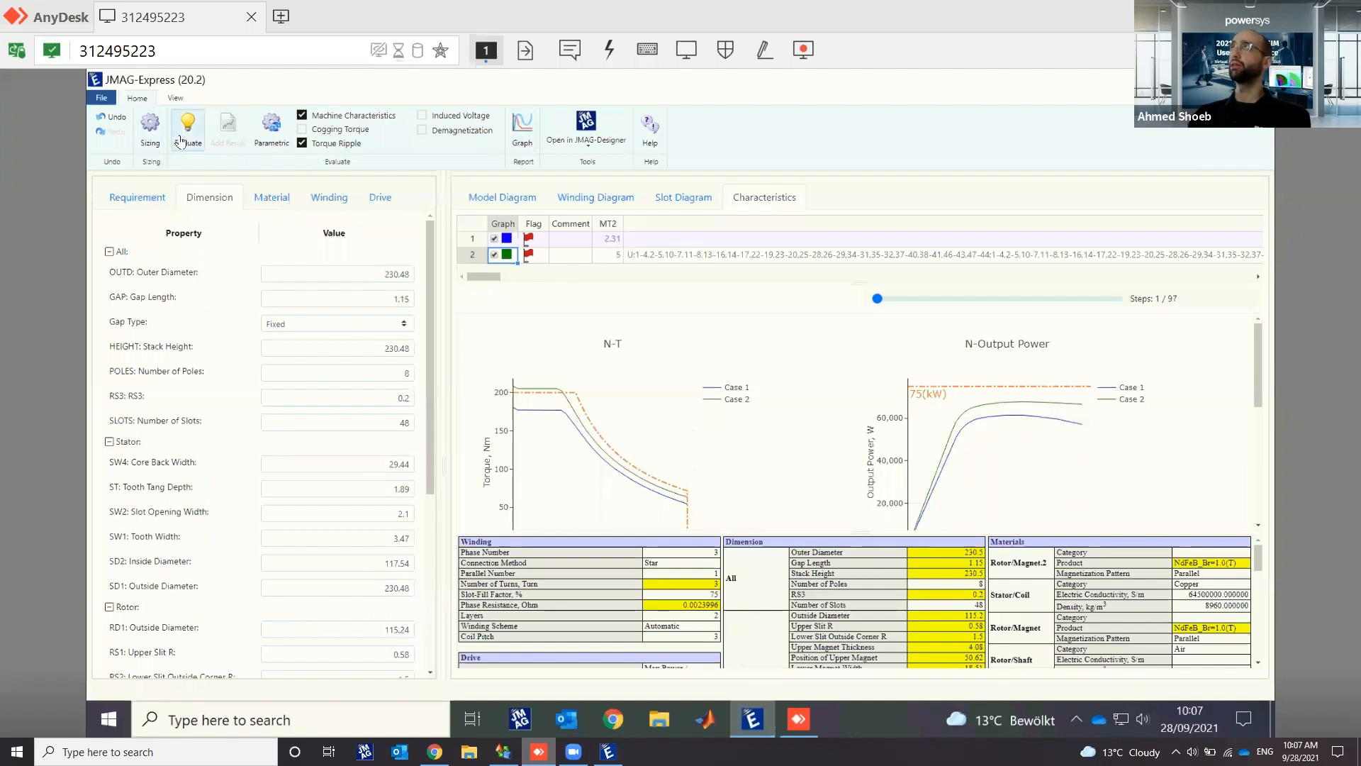
Step: Add the Torque Ripple graph to the graph layout of the characteristics results
left_click(522, 126)
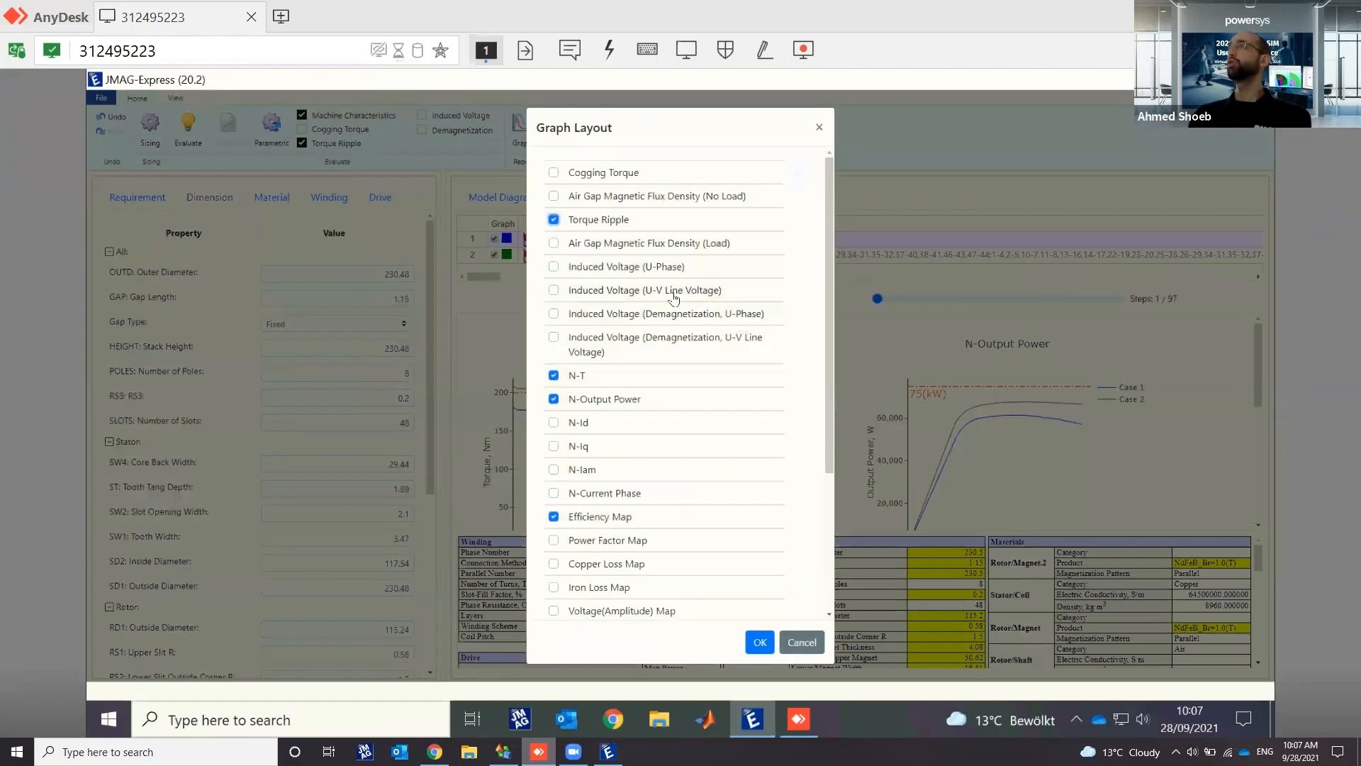
left_click(759, 642)
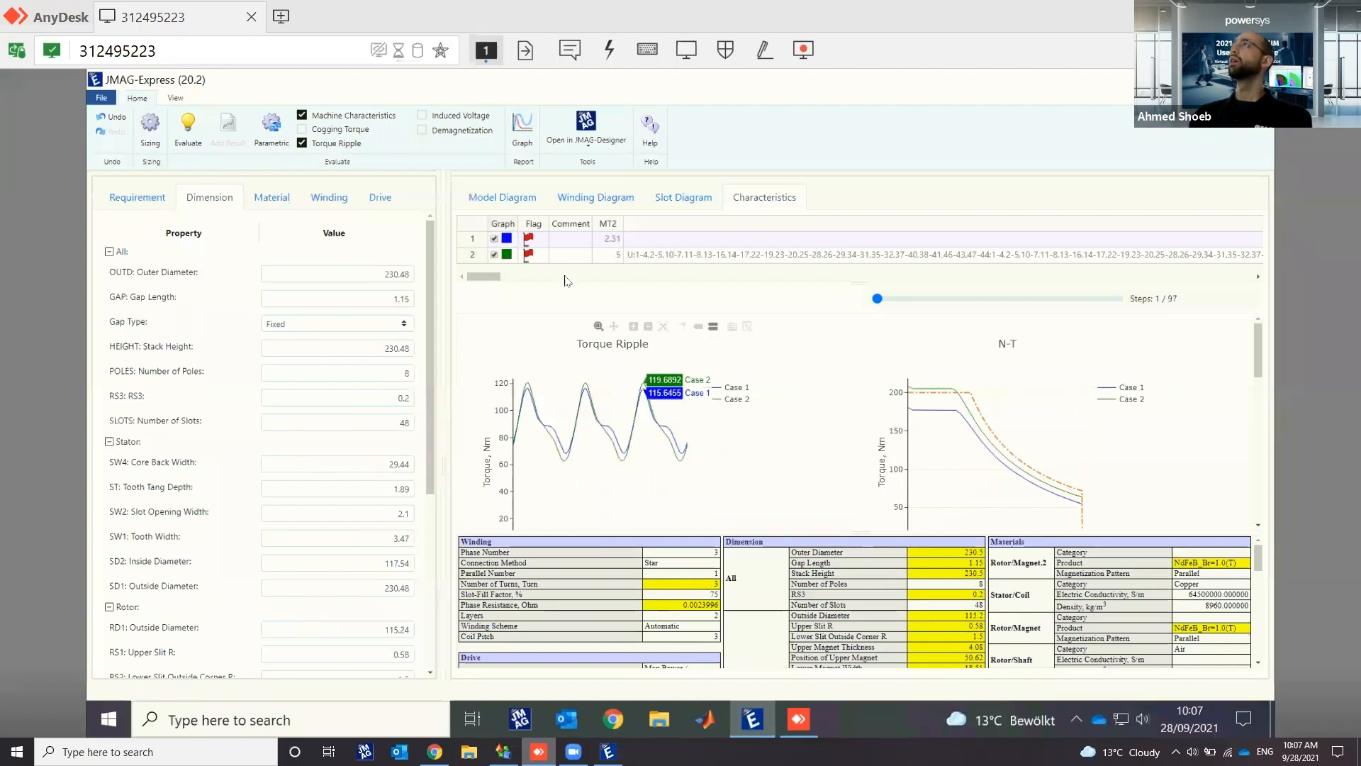
Step: Add the Magnetic Flux Density(Load) Contour to the graph layout and view the contours of both cases
left_click(520, 140)
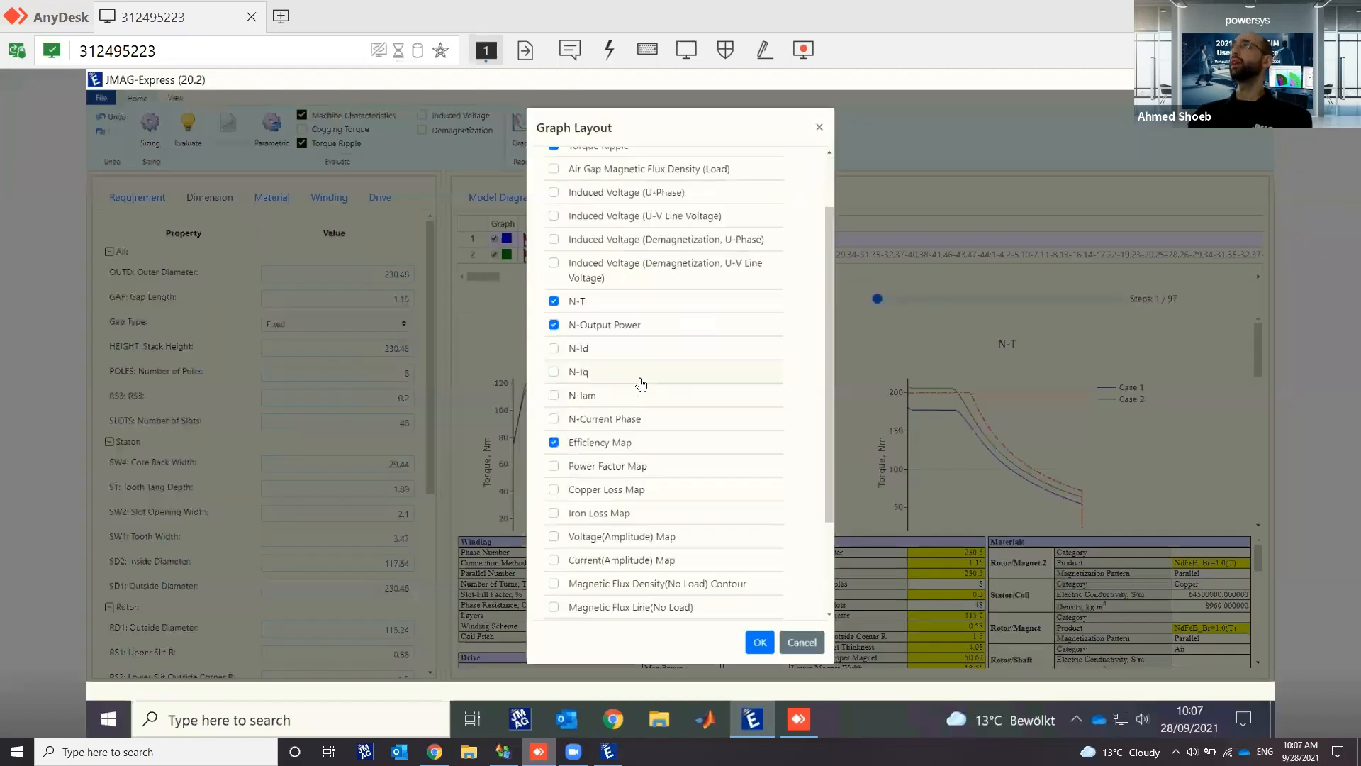
scroll(638, 386, "down", 3)
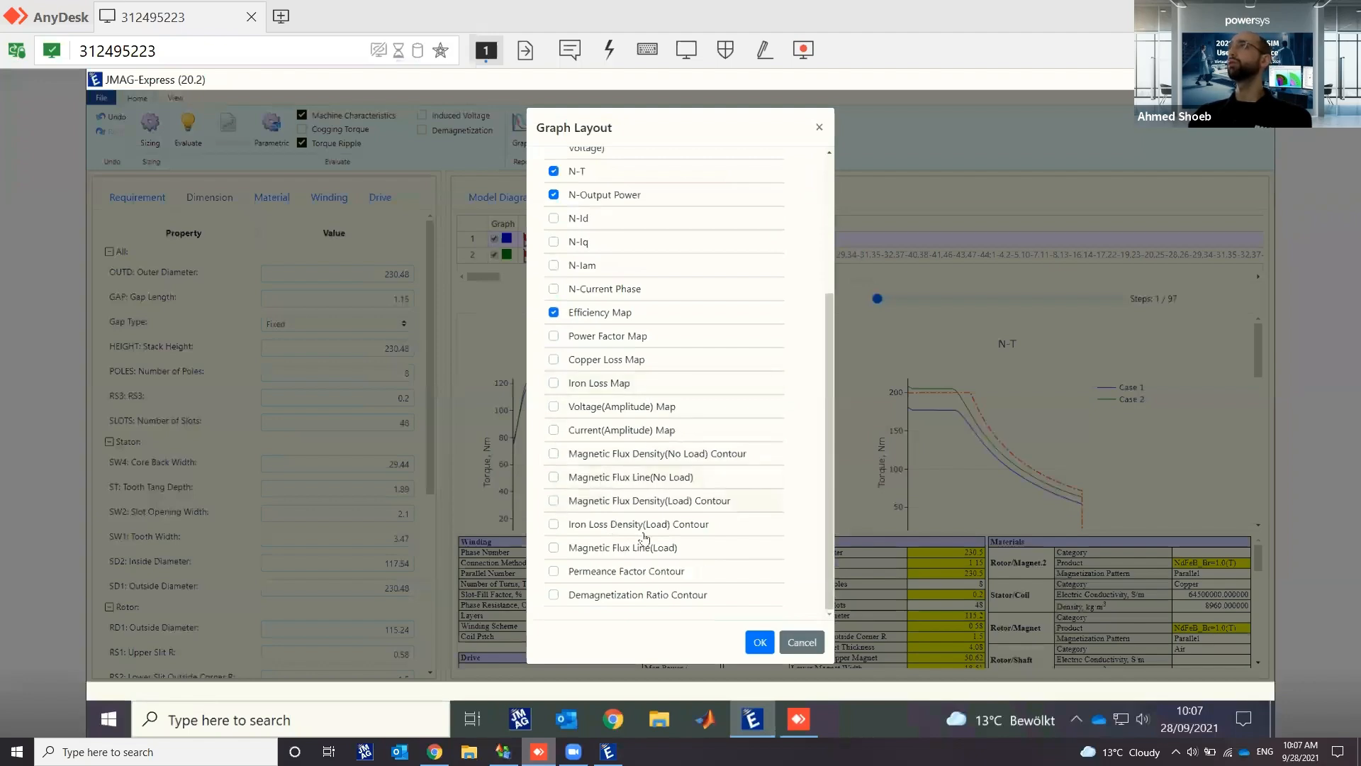
left_click(554, 501)
left_click(759, 642)
scroll(746, 464, "down", 10)
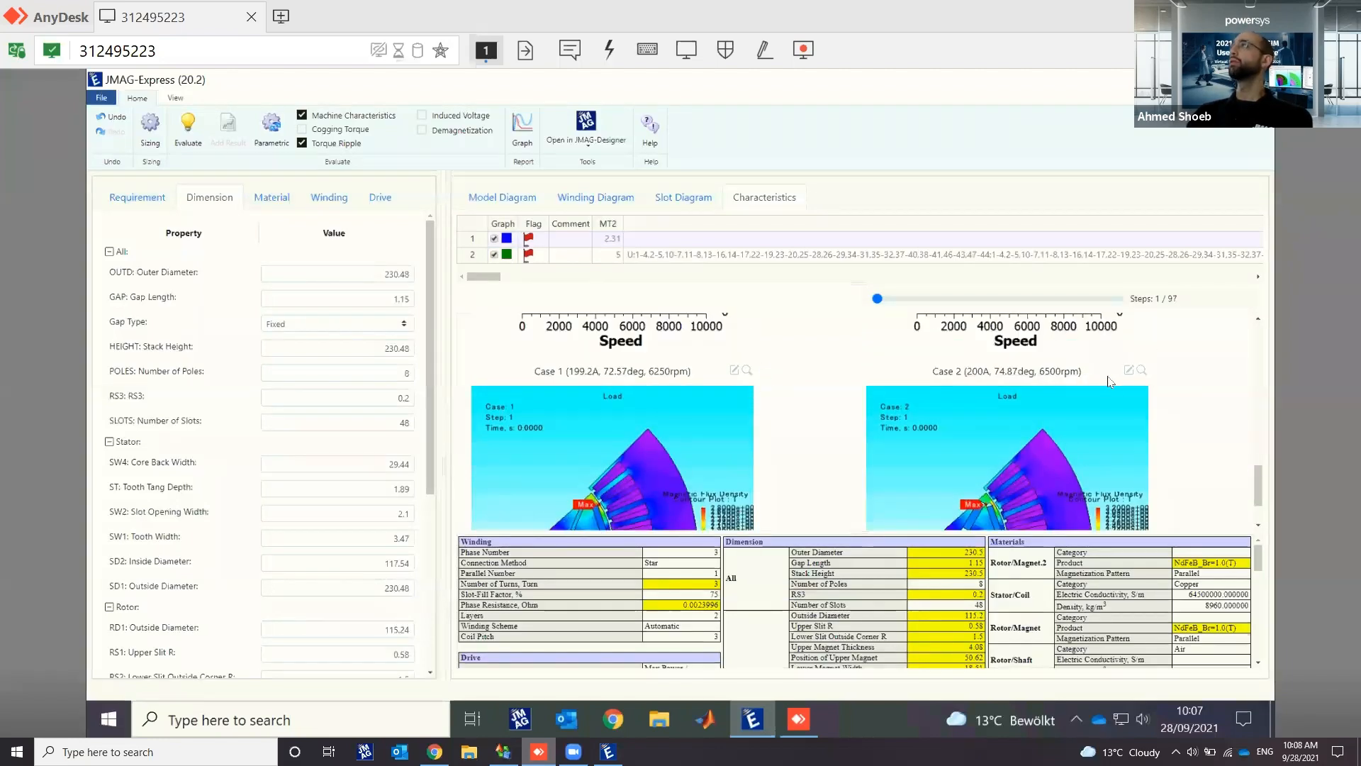
Step: Open the load flux density result in JMAG-Designer and display the Load study's magnetic analysis torque graph
left_click(747, 370)
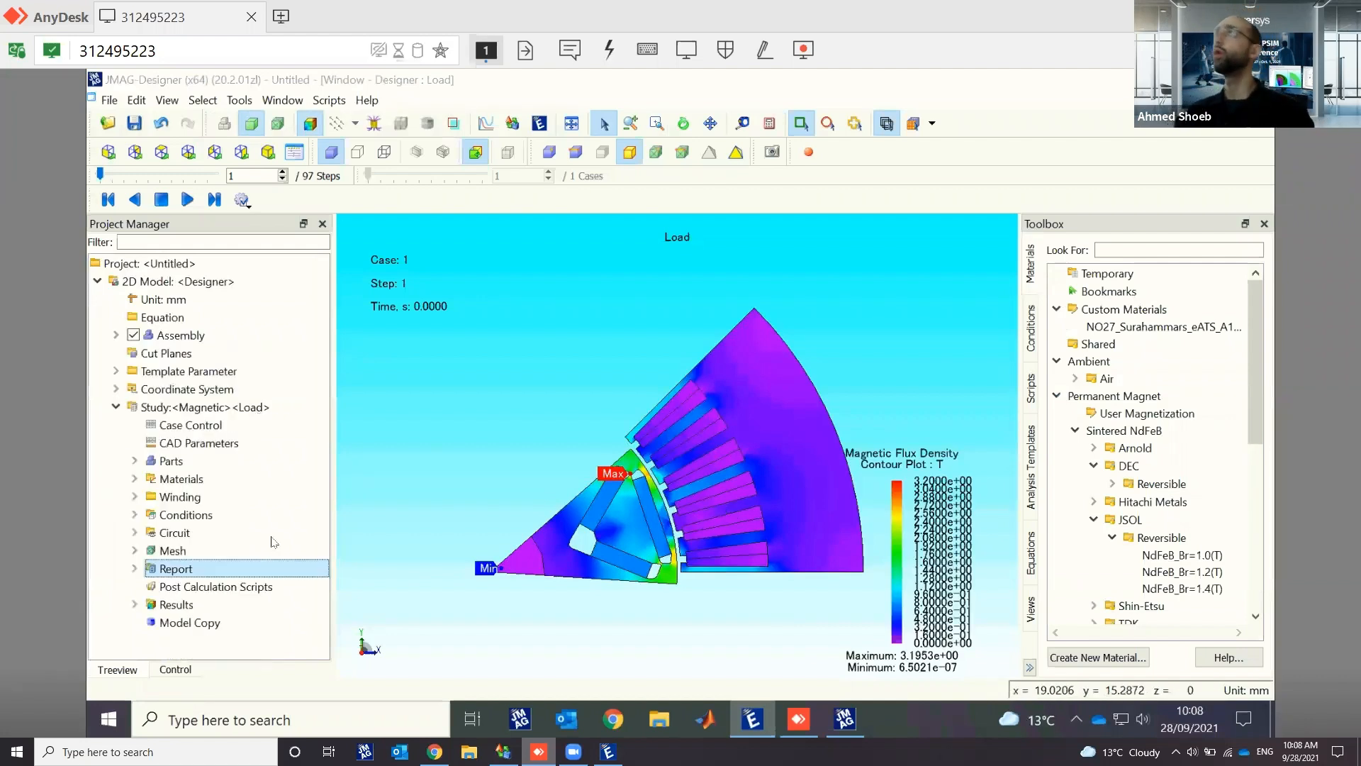
left_click(135, 604)
scroll(167, 524, "down", 2)
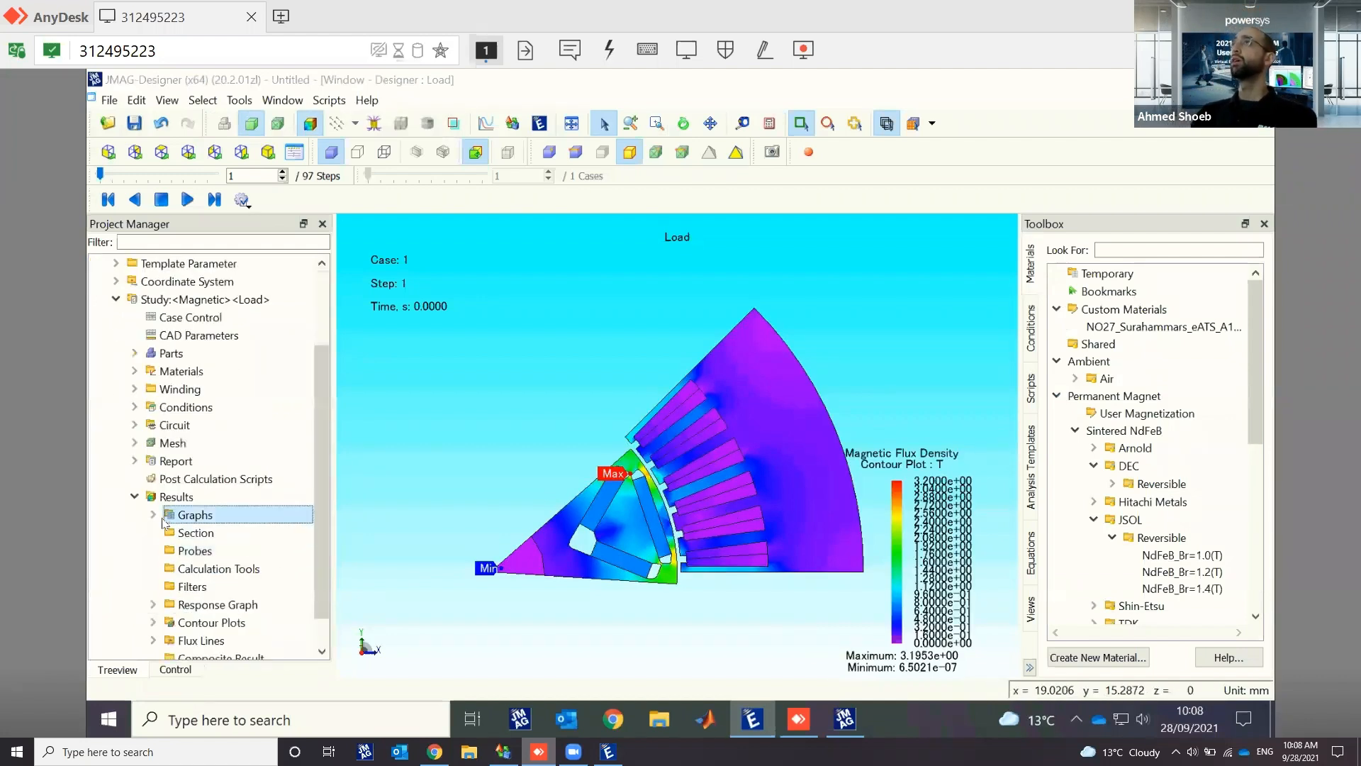
double_click(170, 516)
right_click(203, 517)
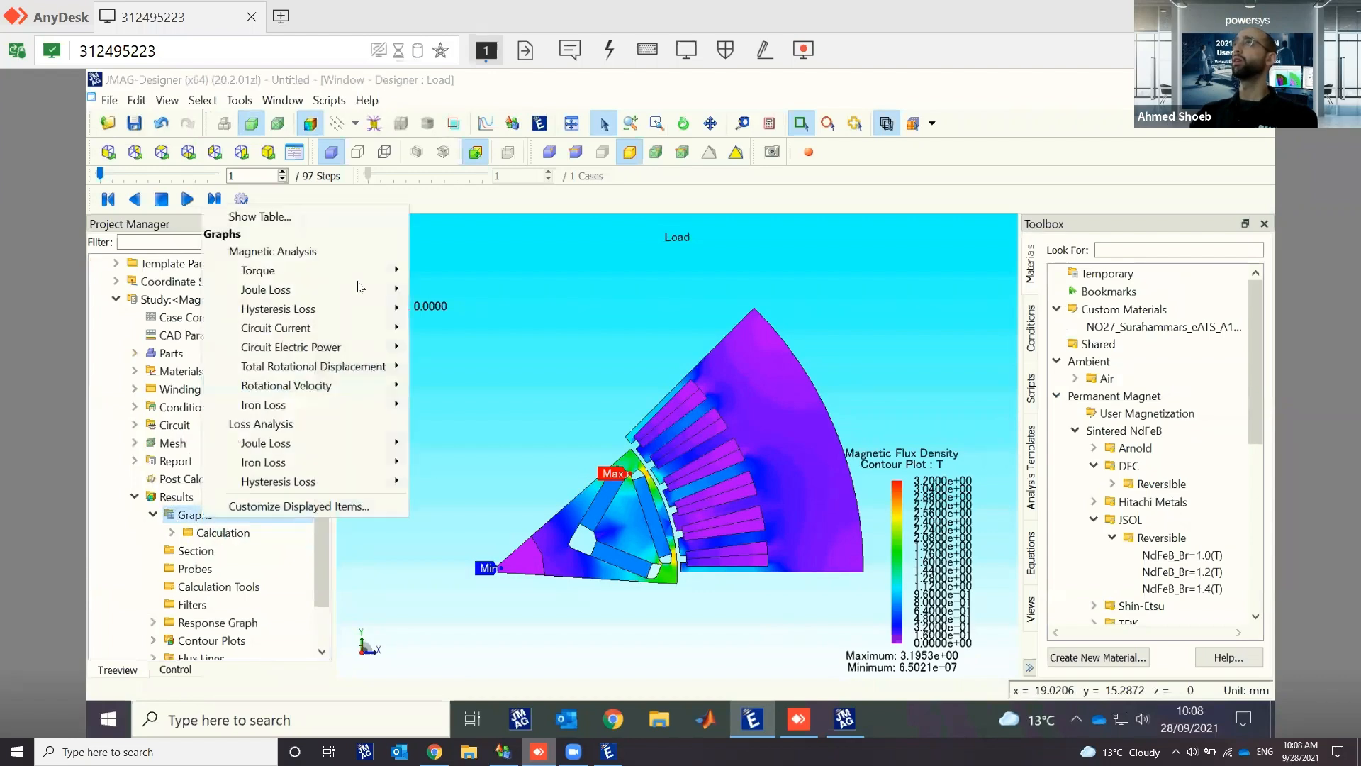
mouse_move(349, 270)
left_click(419, 270)
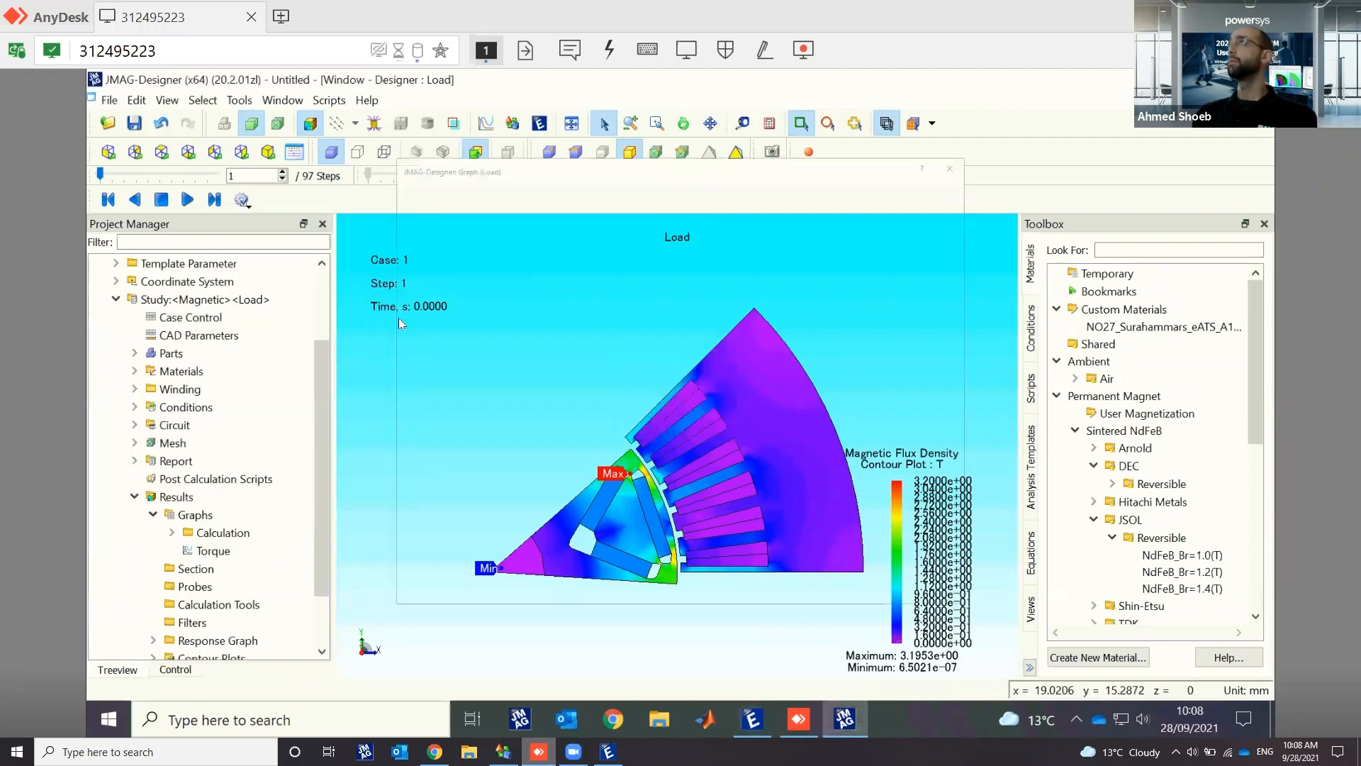
left_click_drag(637, 177, 423, 158)
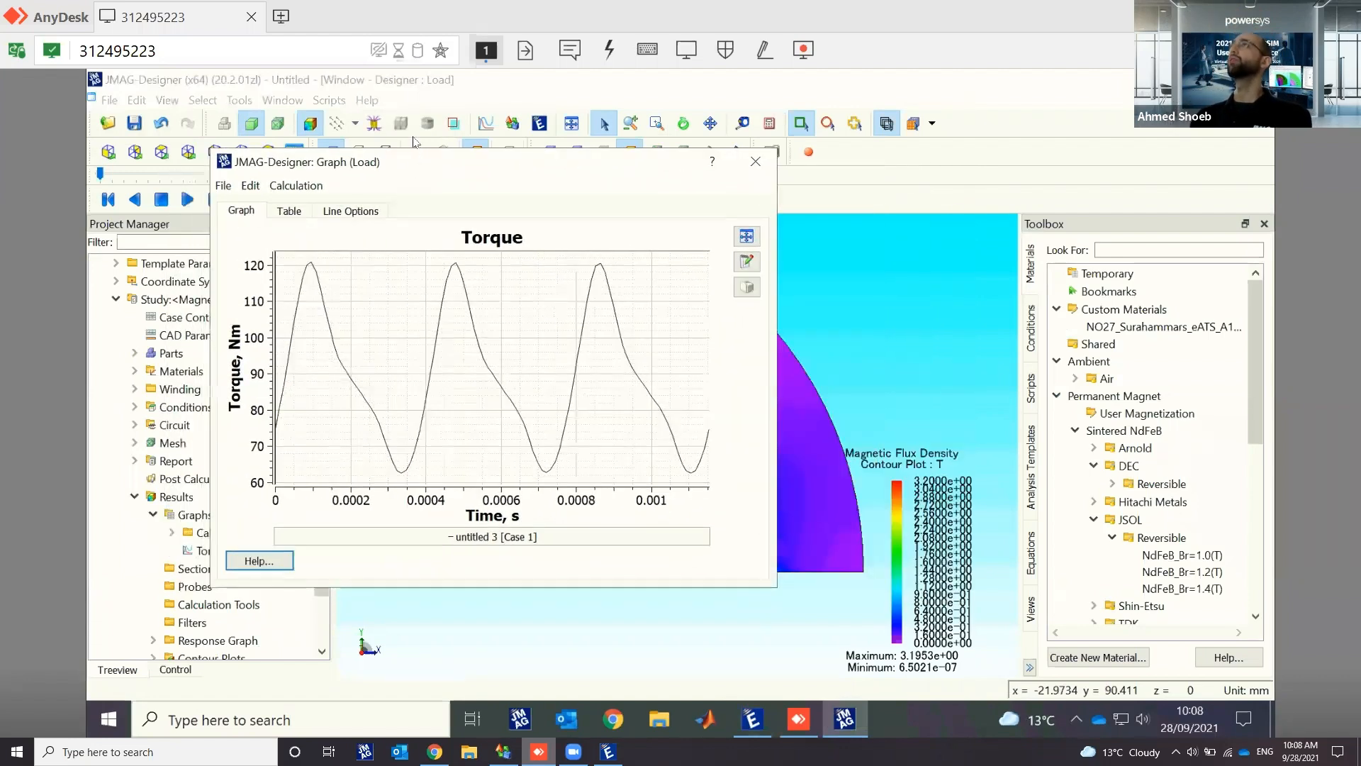
Step: Calculate a skew graph of the torque with a skew angle of 7 deg and a step skew of 3 steps
left_click(310, 185)
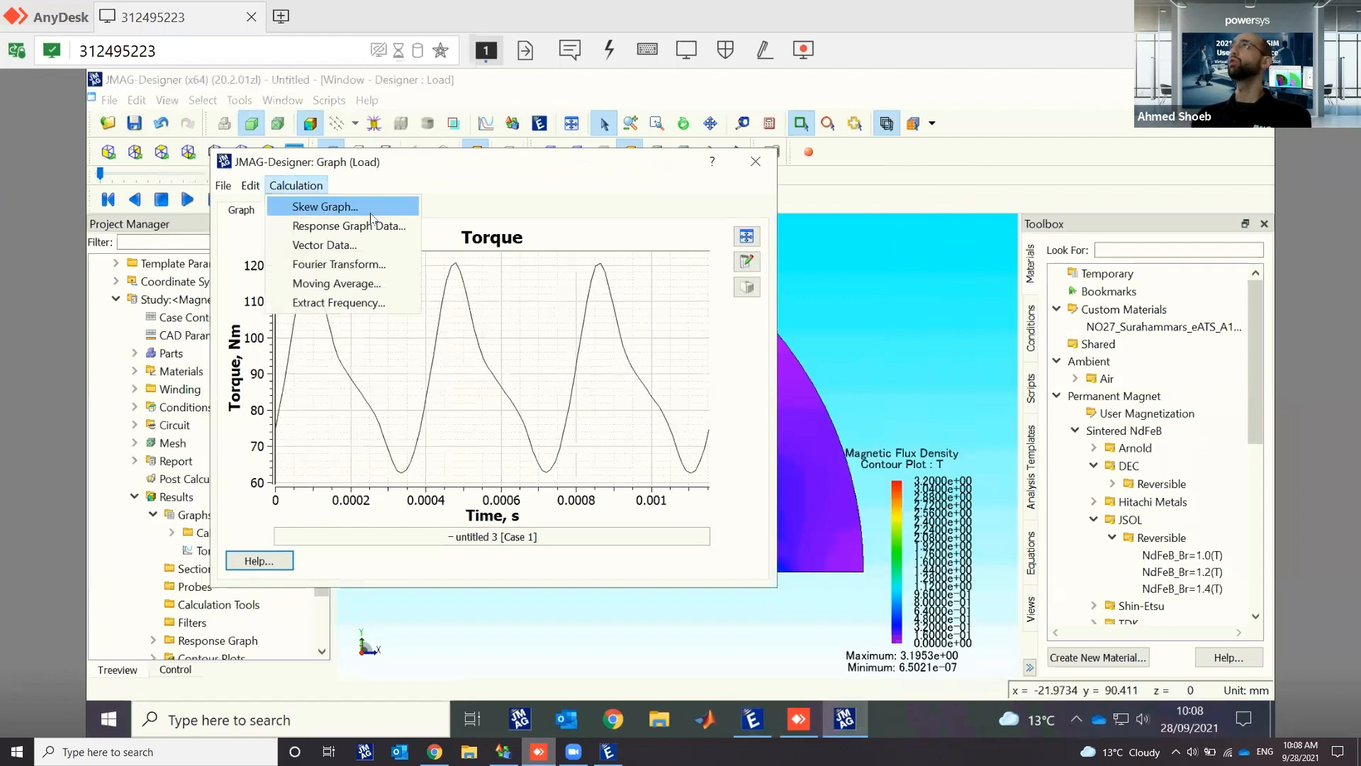
left_click(371, 214)
double_click(538, 348)
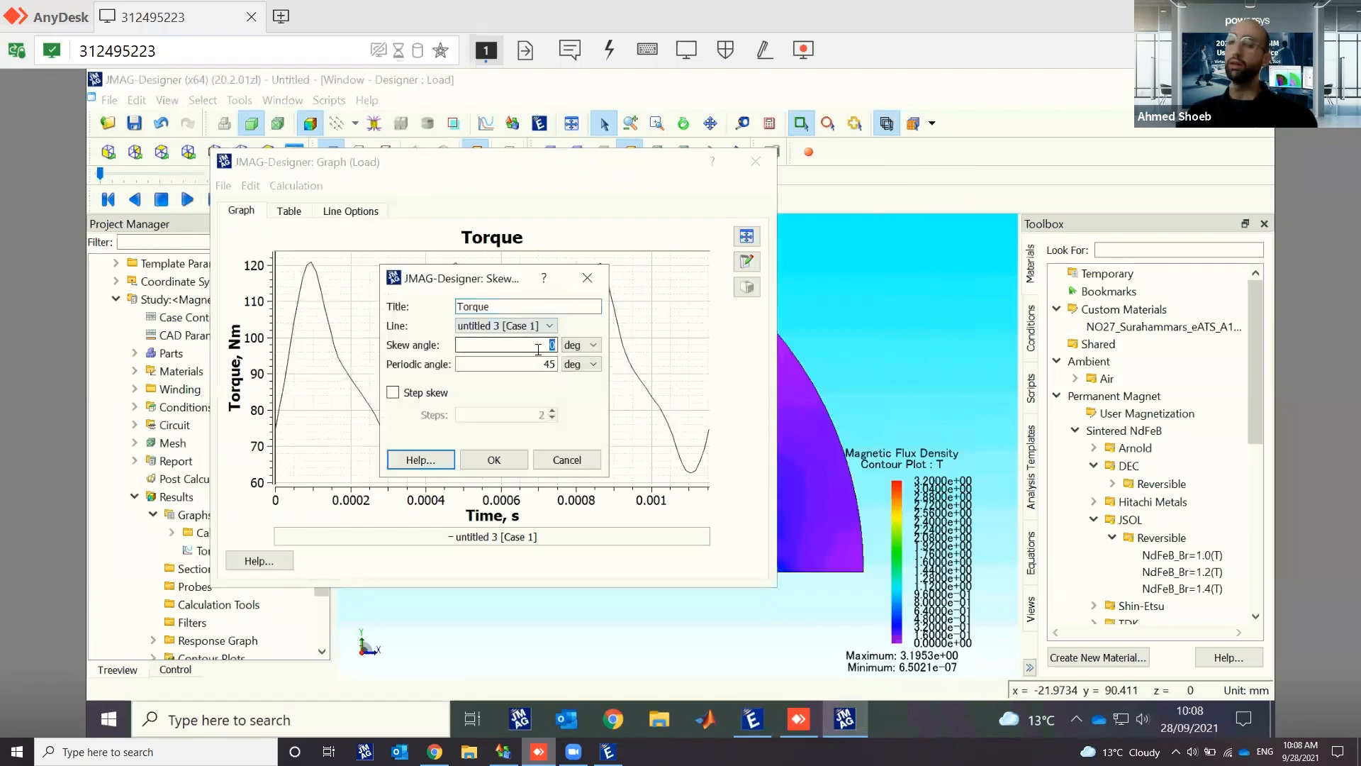
left_click(436, 392)
type("3")
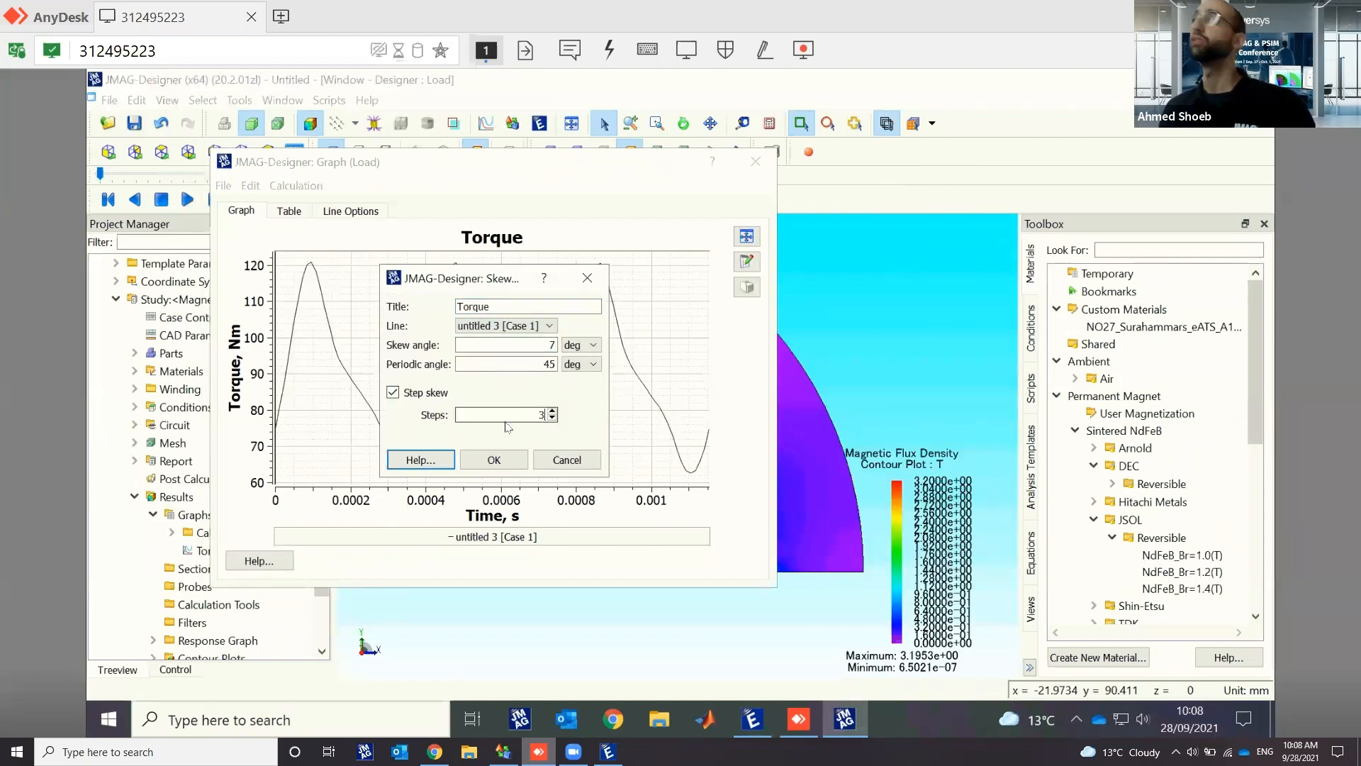
left_click(489, 459)
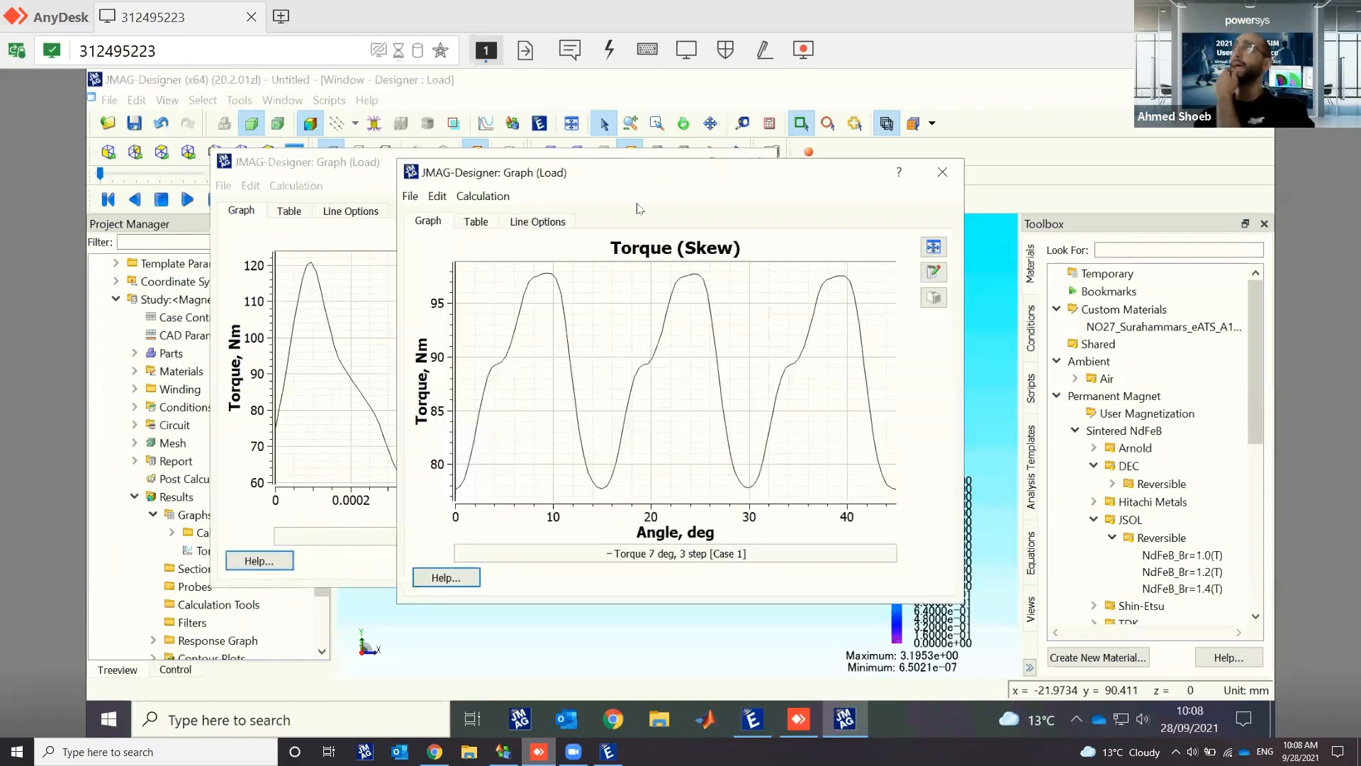
Step: Arrange the original and skewed torque graph windows side by side for comparison
left_click_drag(640, 177, 945, 157)
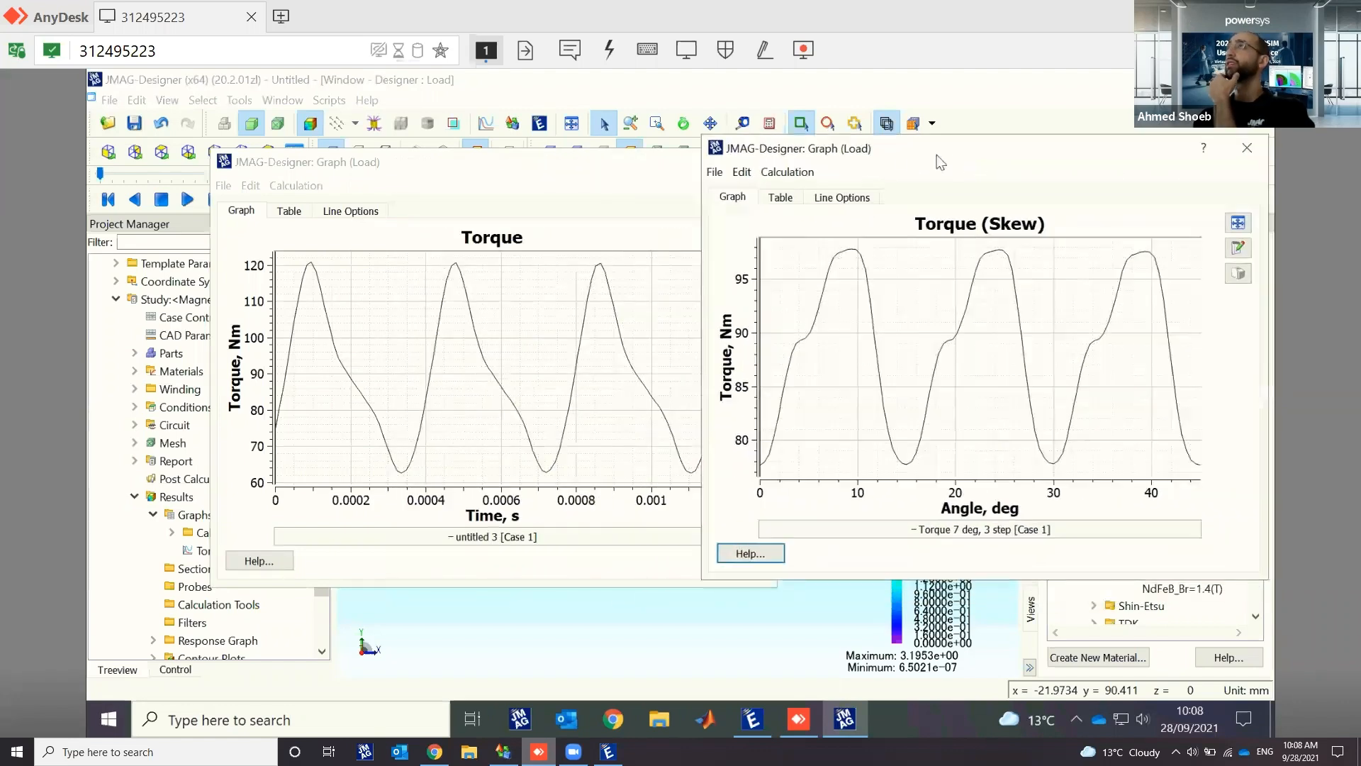
left_click_drag(517, 167, 410, 129)
left_click_drag(791, 156, 689, 139)
Step: Set the skewed torque graph's left Y-axis to a minimum of 65 and a maximum of 125
left_click(1143, 239)
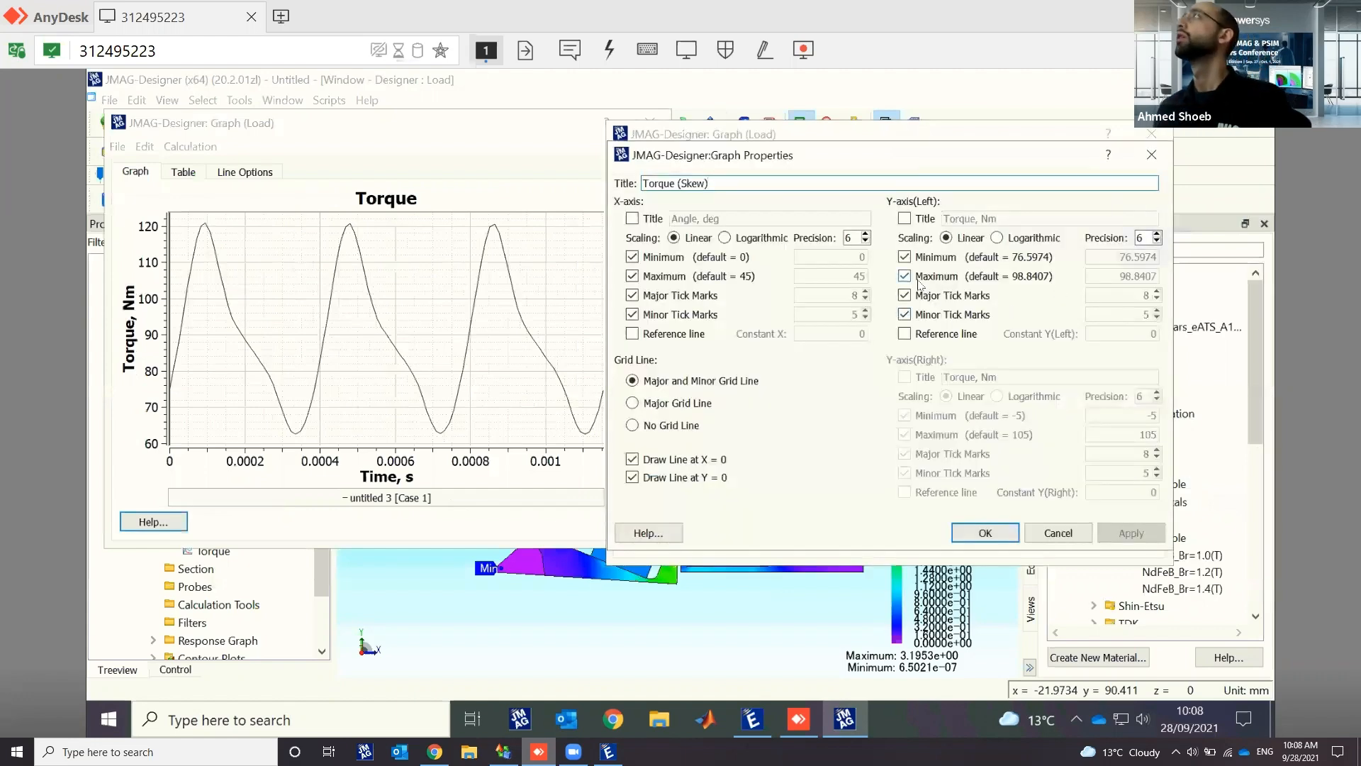
left_click(922, 275)
left_click_drag(1133, 276, 1105, 278)
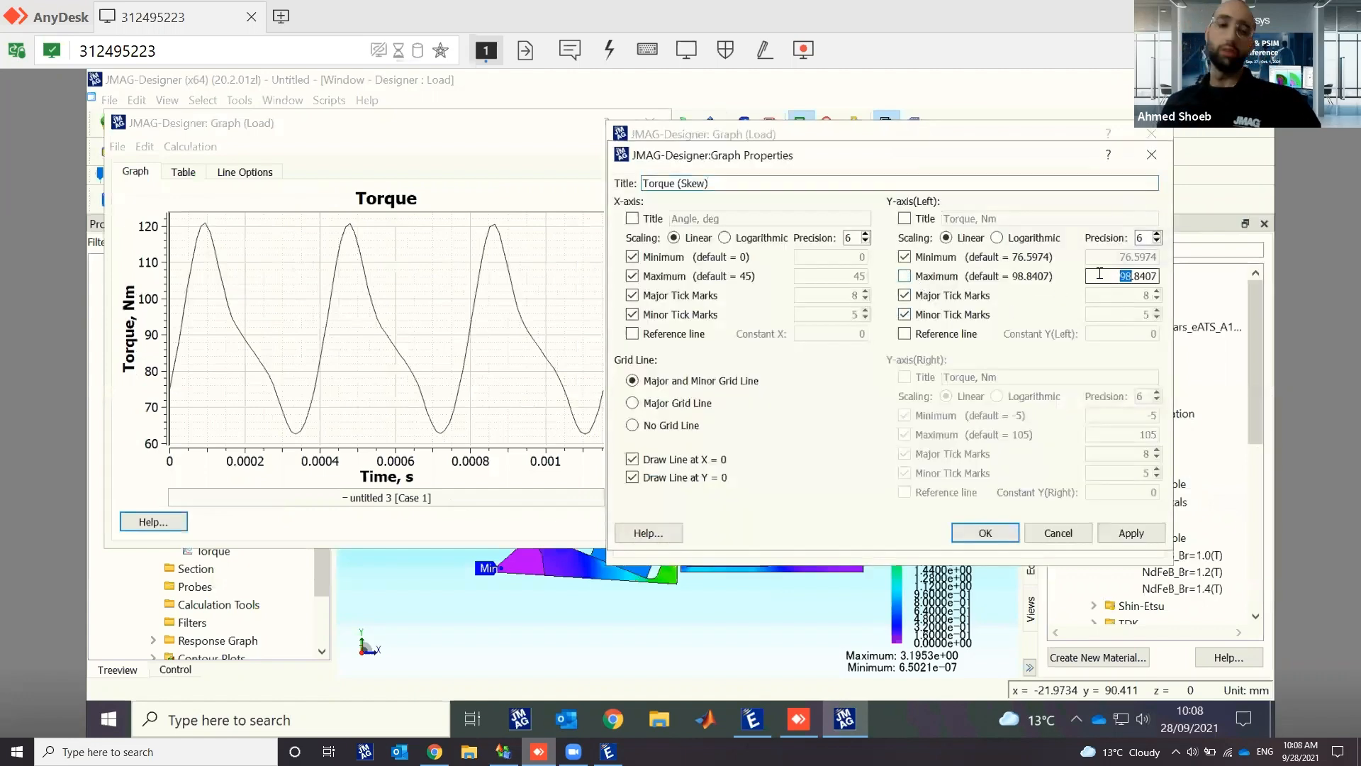
key("shift+End")
type("12")
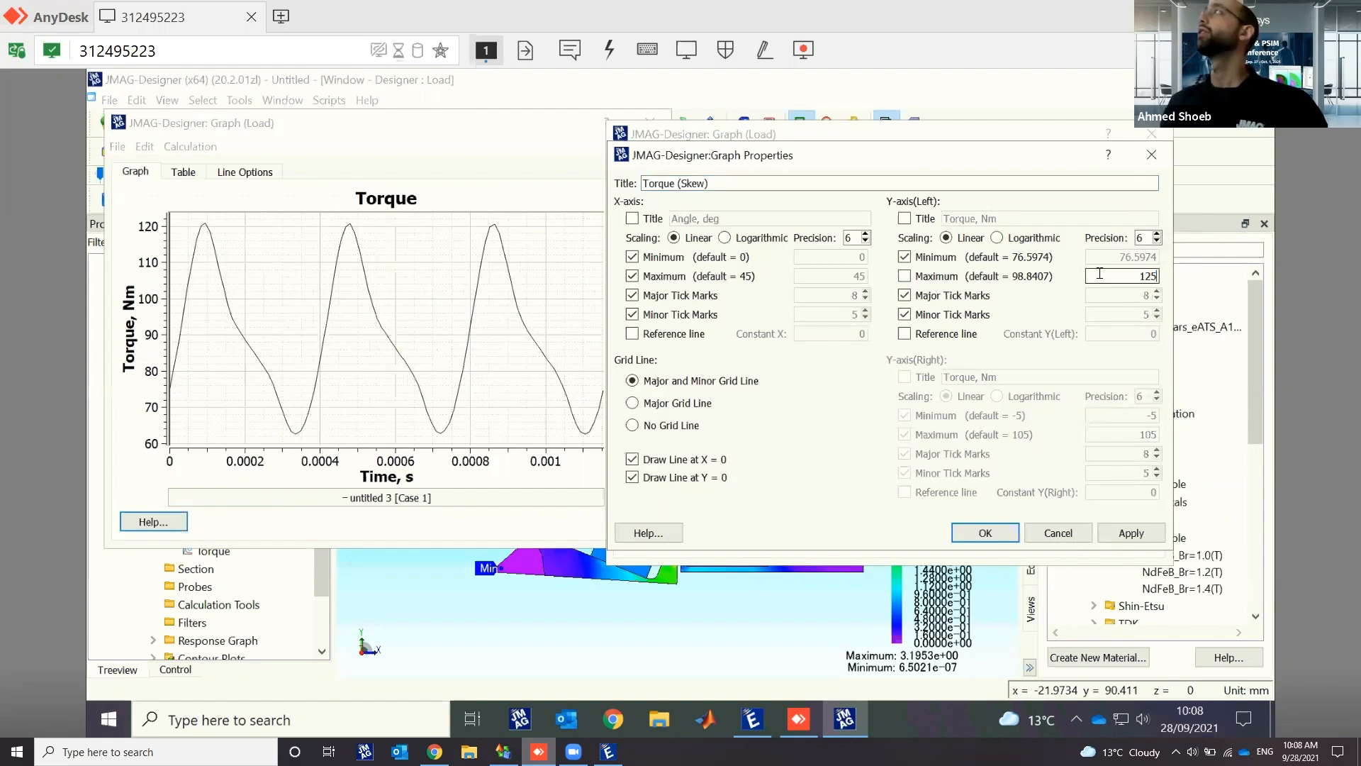
left_click(904, 256)
left_click_drag(1156, 257, 1095, 254)
type("65")
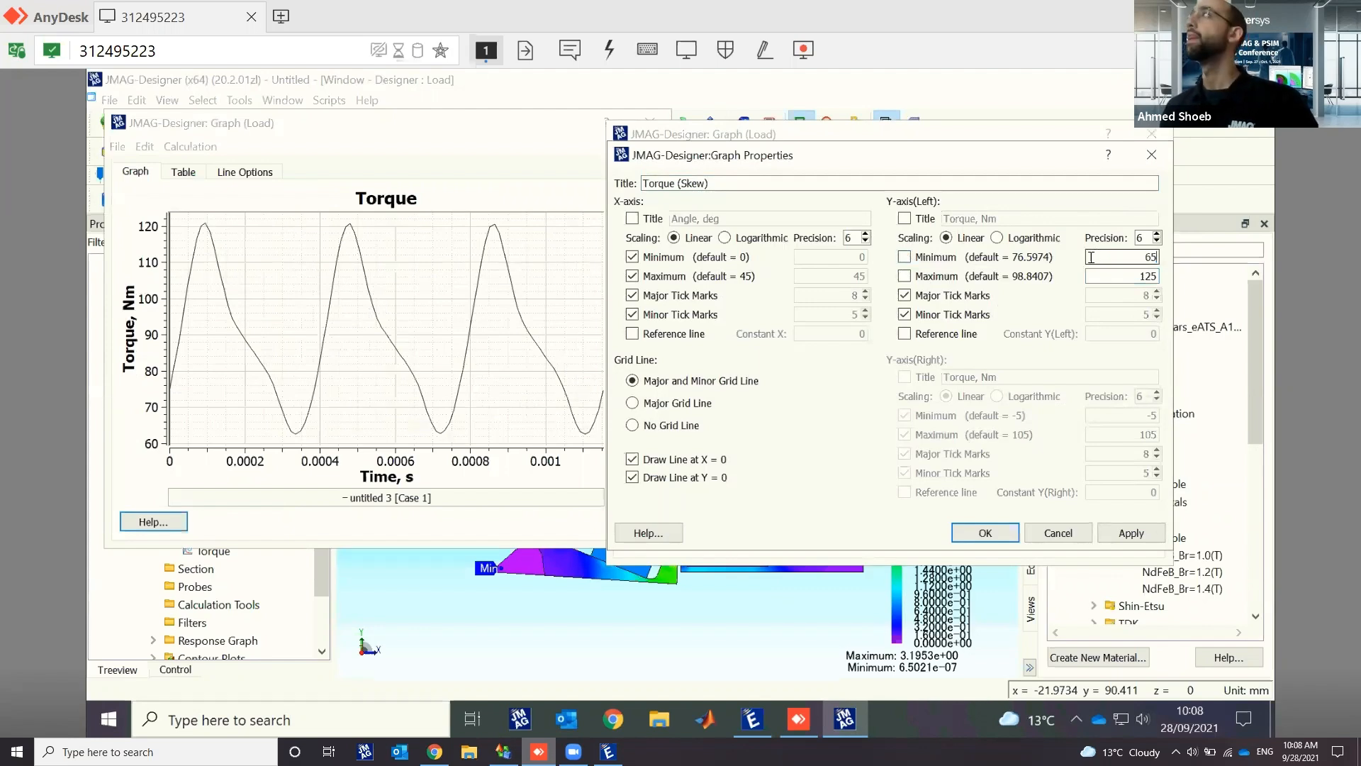
left_click(1131, 533)
left_click(984, 532)
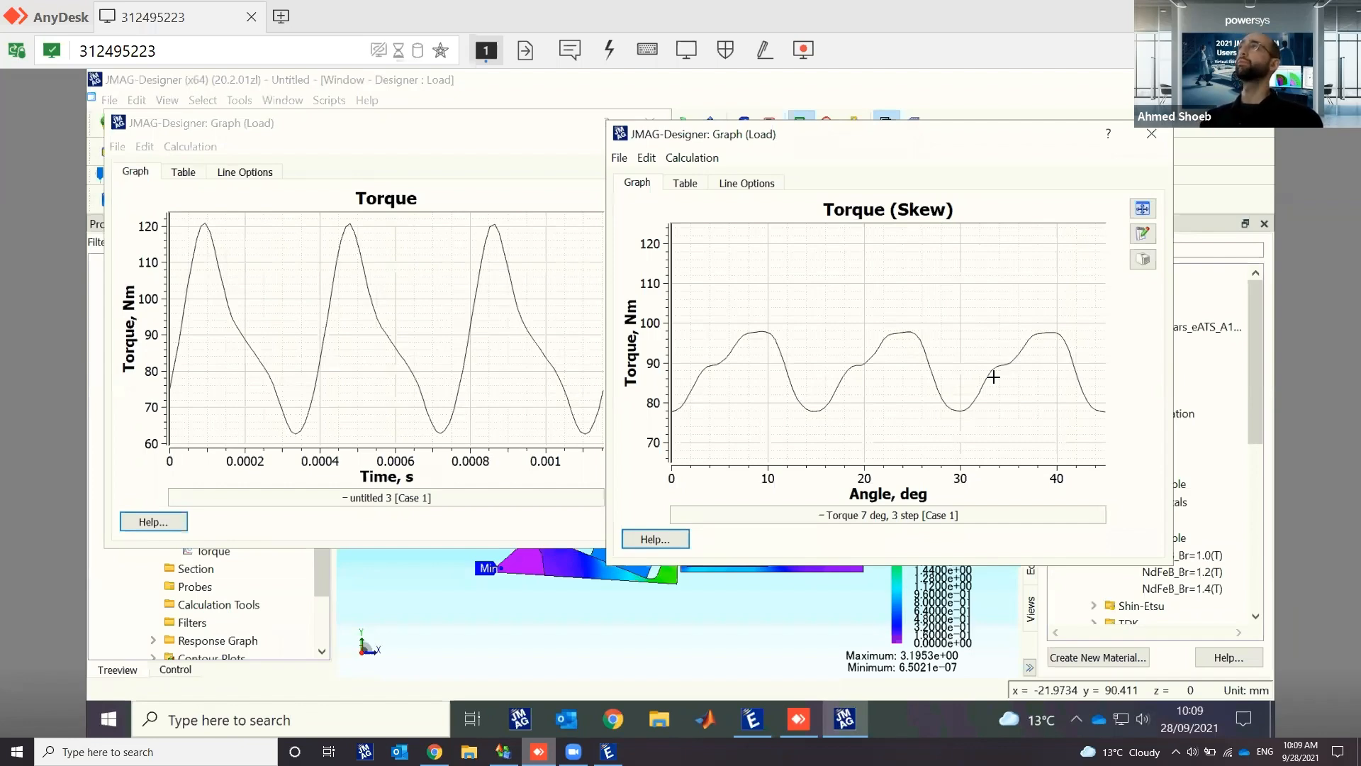
Step: Close both torque graphs and return to JMAG-Express to look over the two cases' contours and characteristic graphs
left_click(1155, 145)
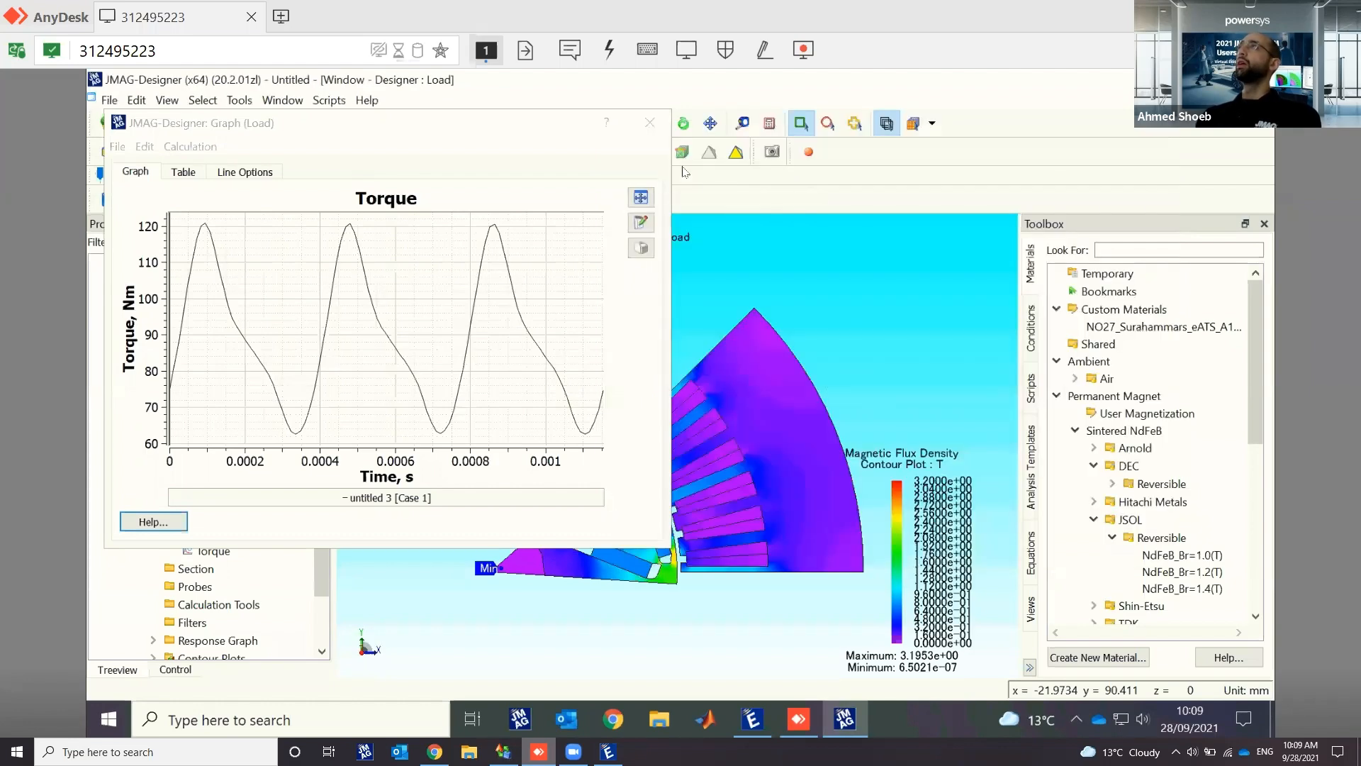
left_click(649, 123)
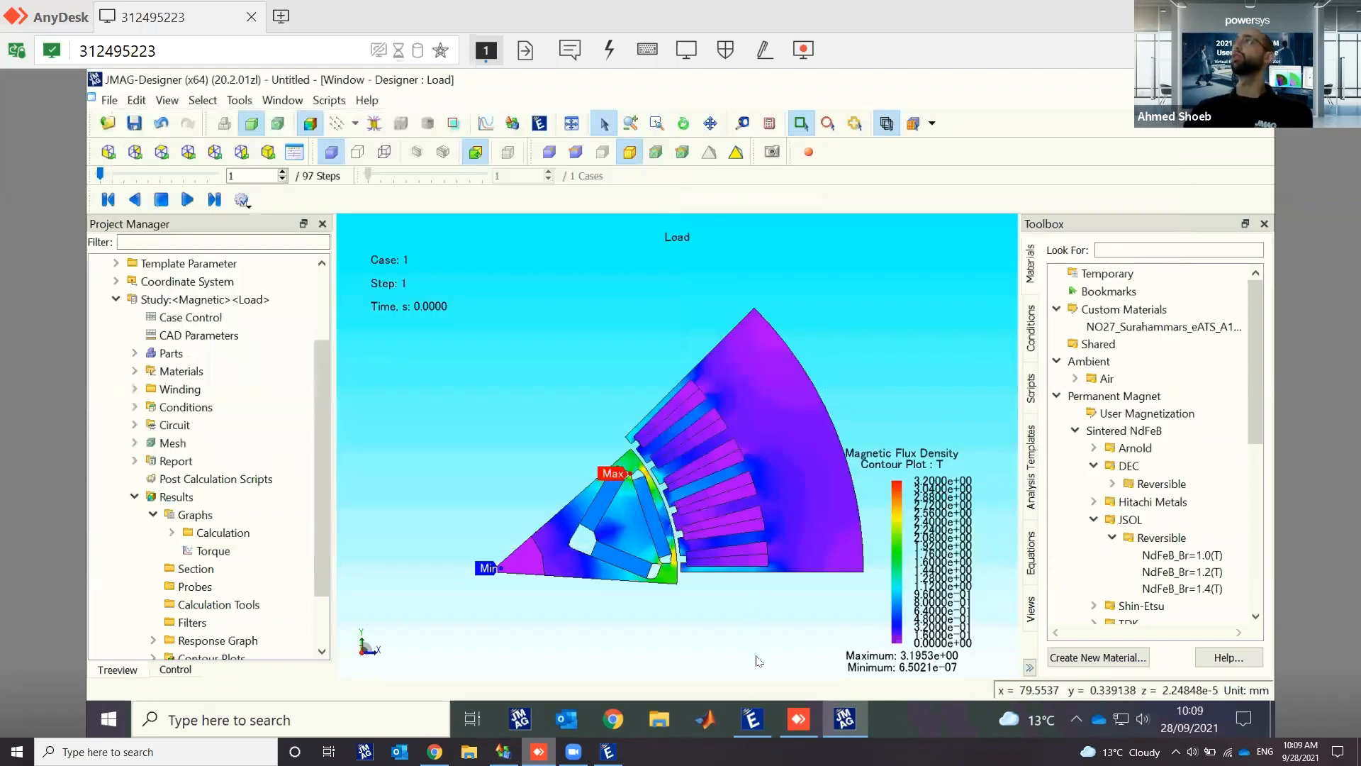
left_click(759, 719)
scroll(734, 412, "down", 2)
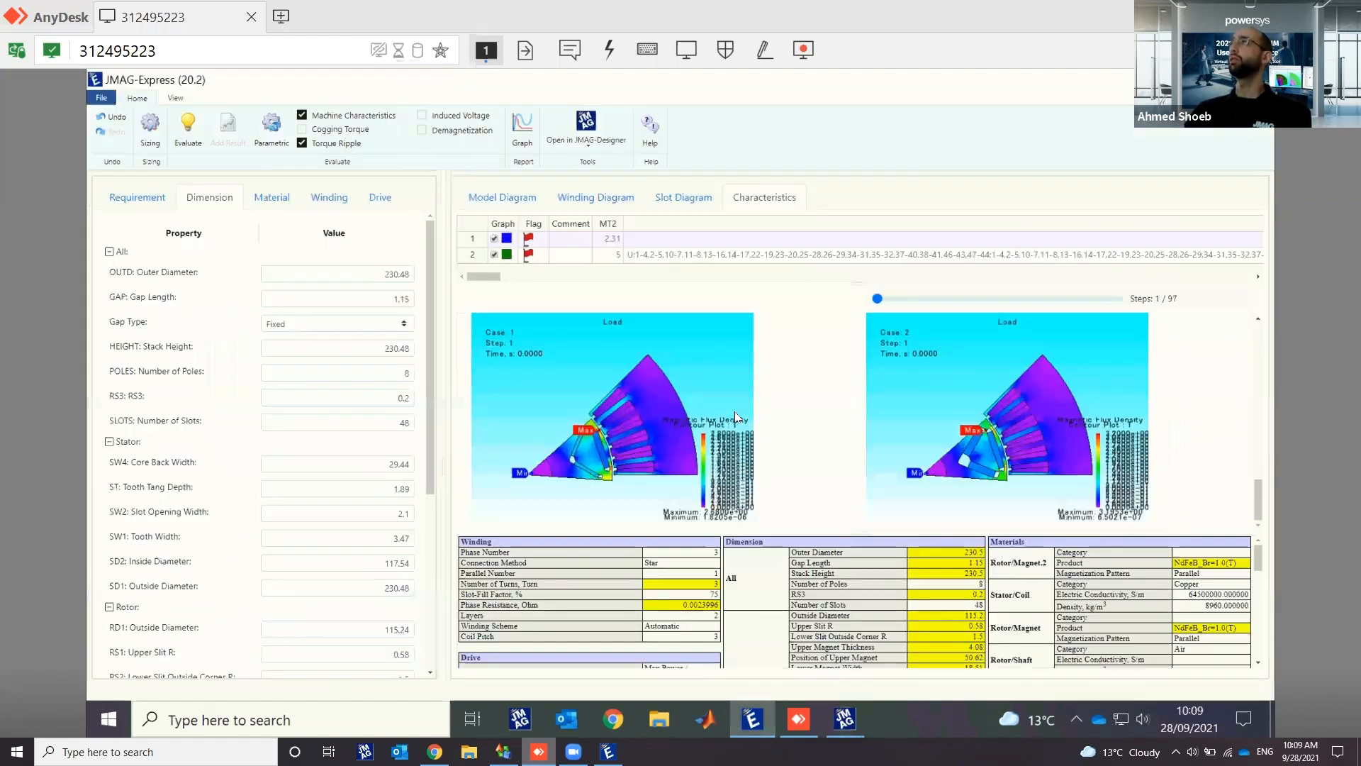
scroll(735, 412, "up", 4)
scroll(734, 416, "up", 4)
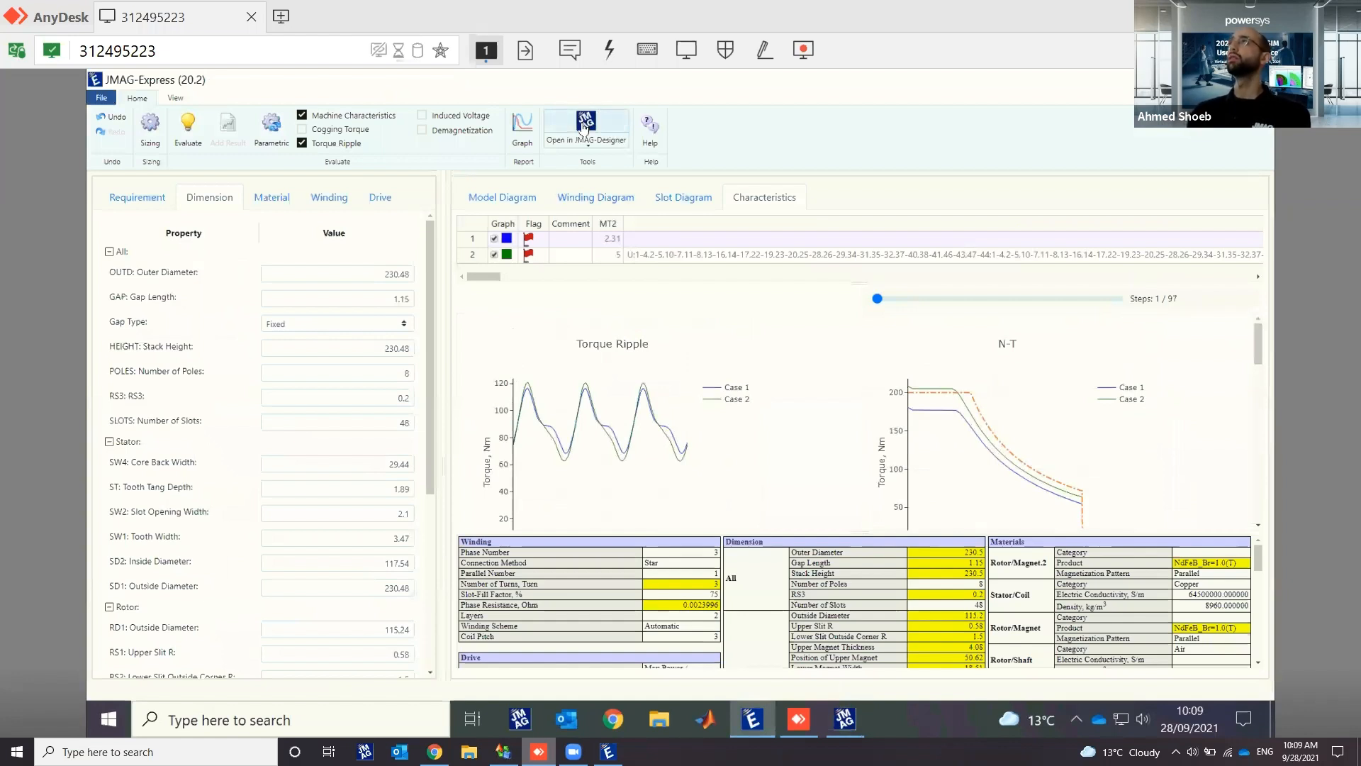
Step: Open the motor model with its analysis studies in JMAG-Designer and make the Load study active
left_click(584, 126)
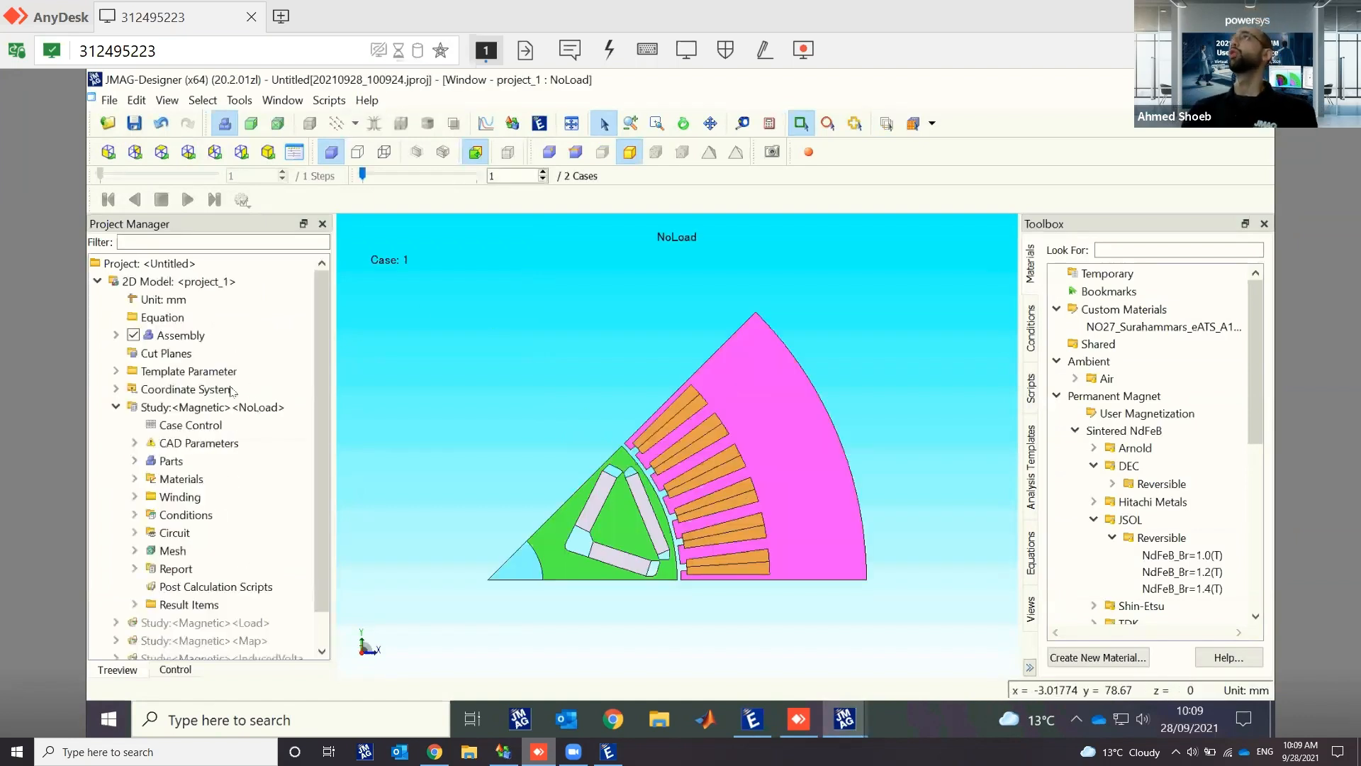
left_click(117, 407)
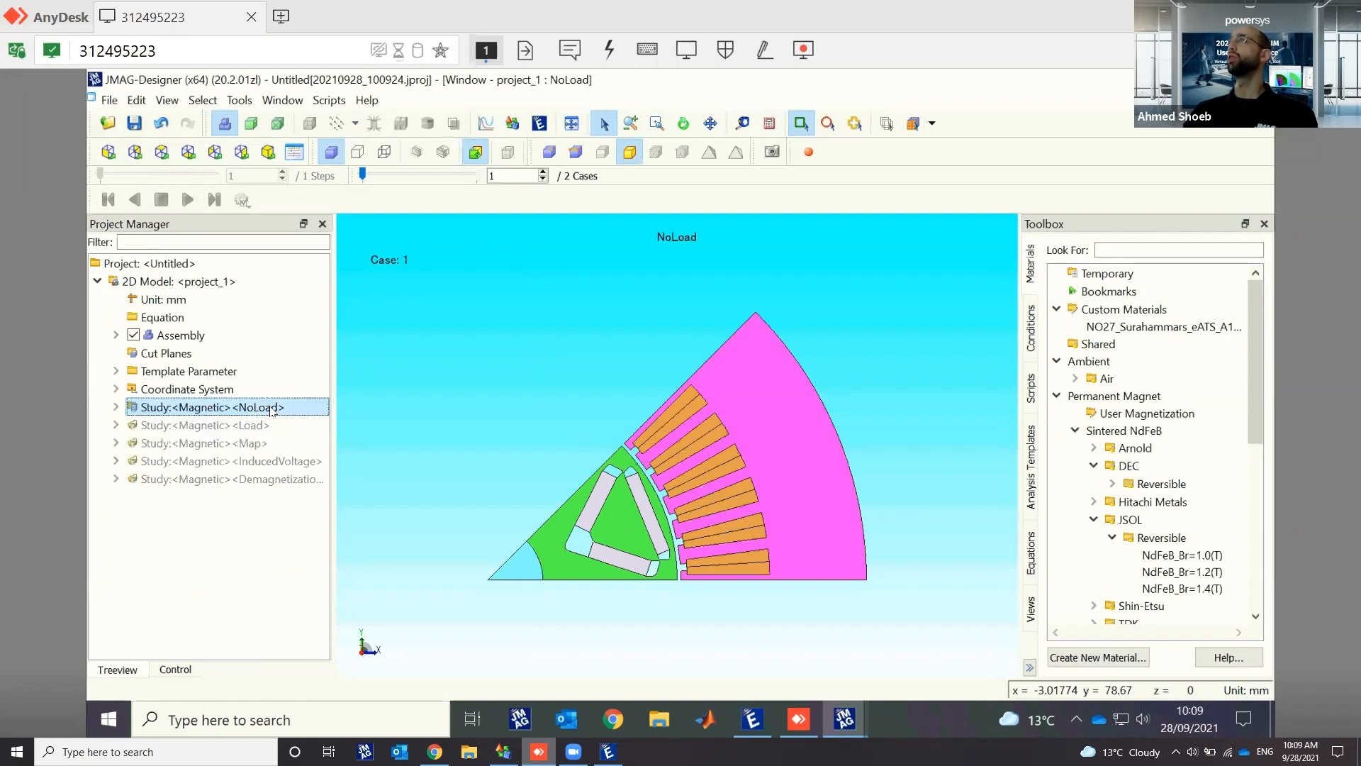
left_click(752, 719)
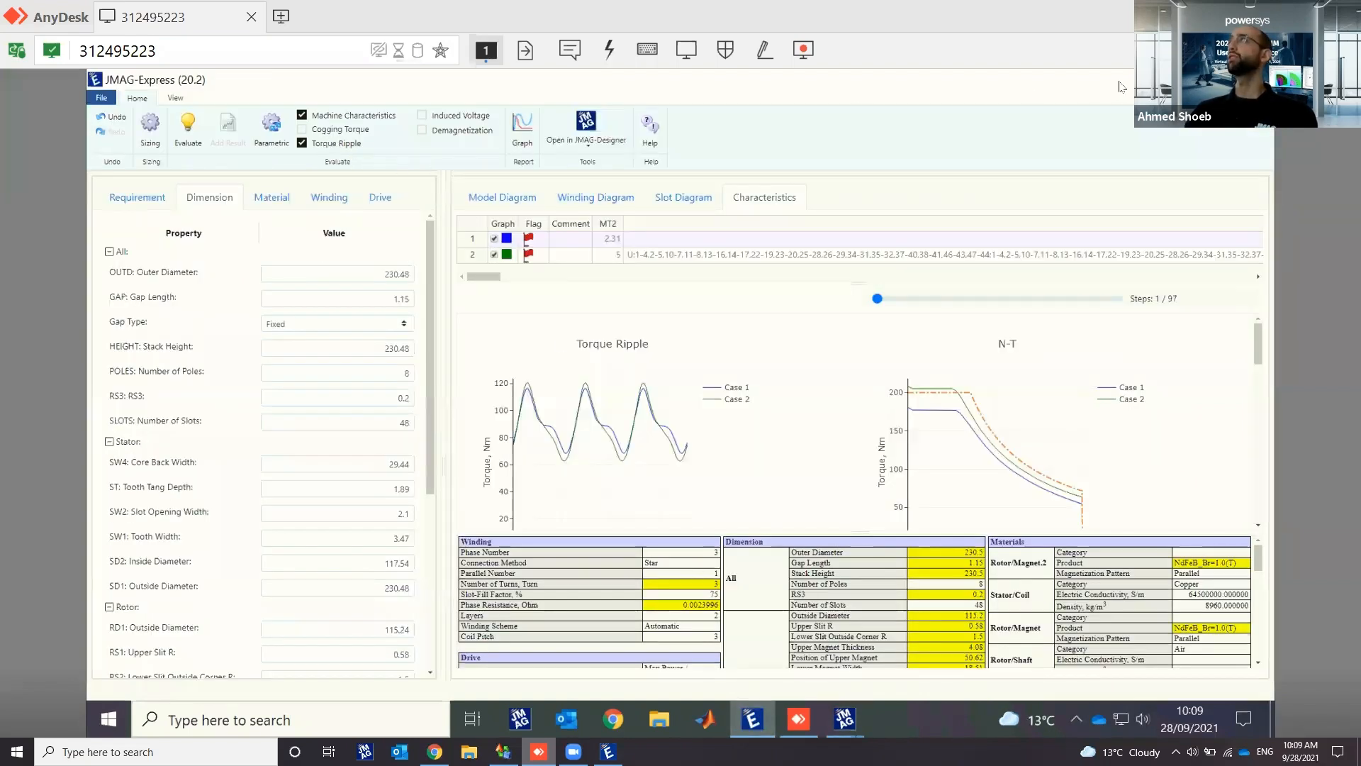
left_click(1170, 80)
left_click(227, 408)
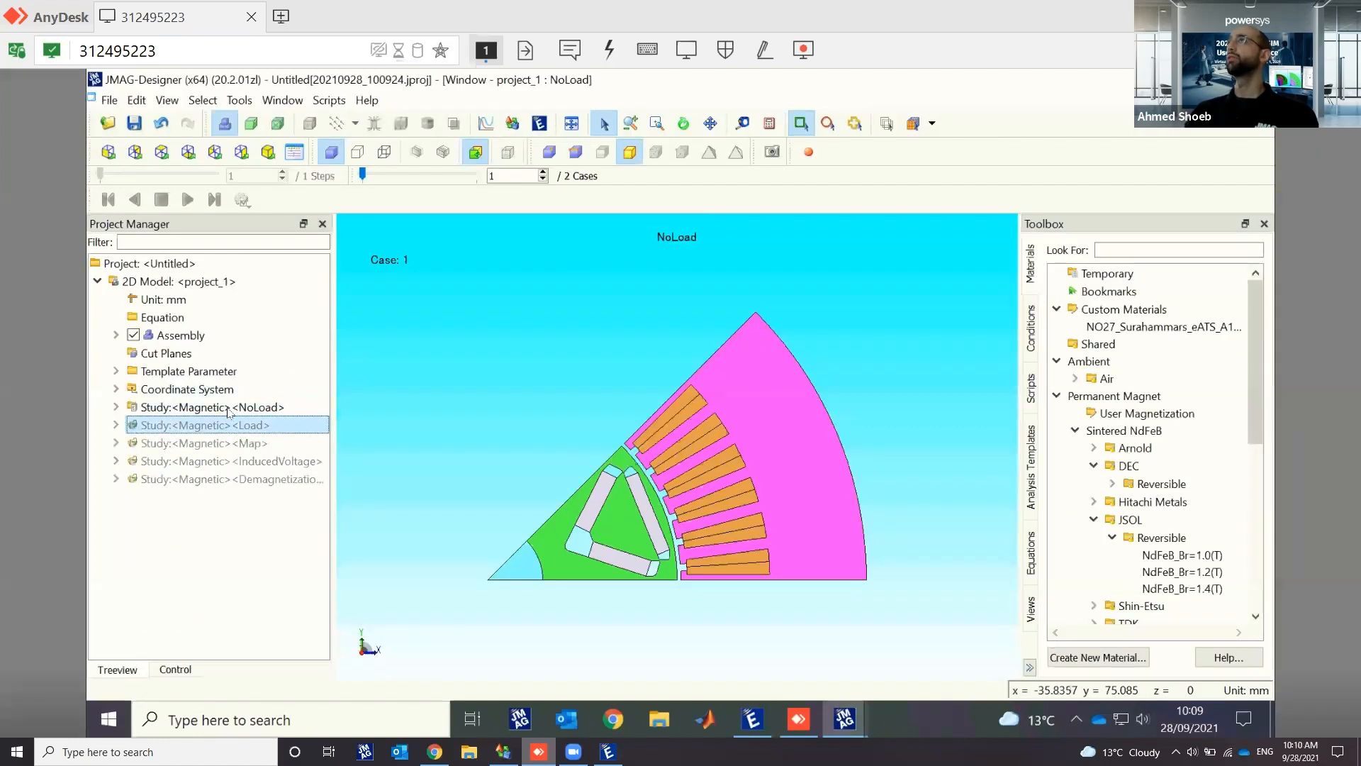
left_click(236, 426)
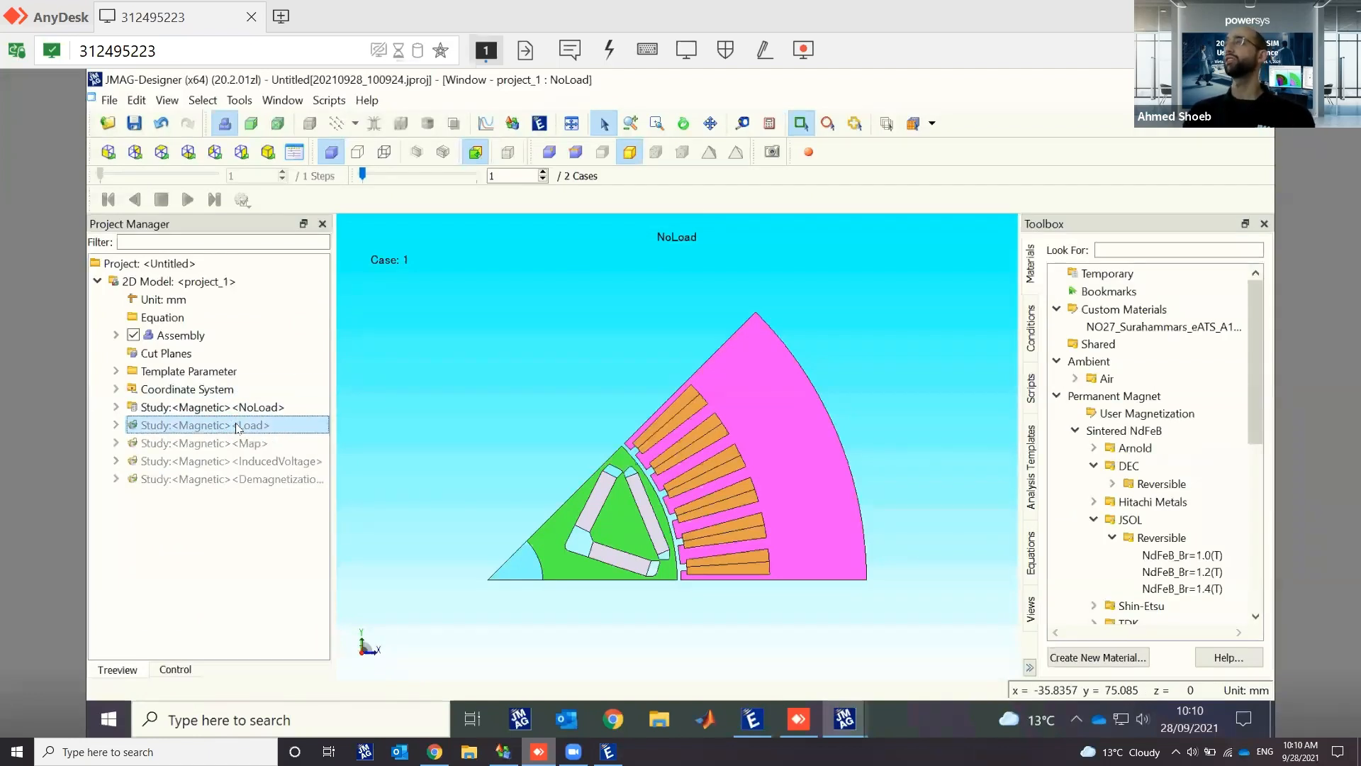
double_click(236, 426)
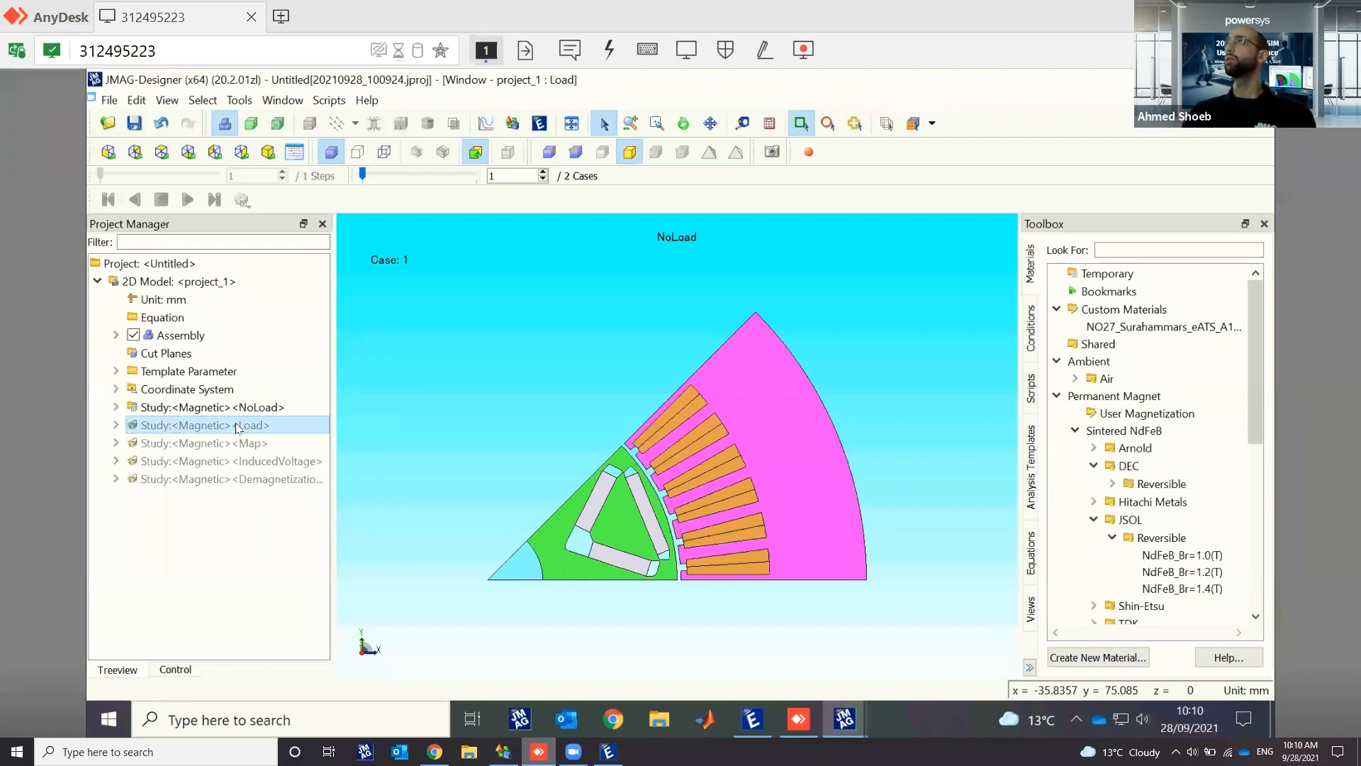
Step: Make the Map study active and expand its results down to the efficiency map entries
double_click(170, 443)
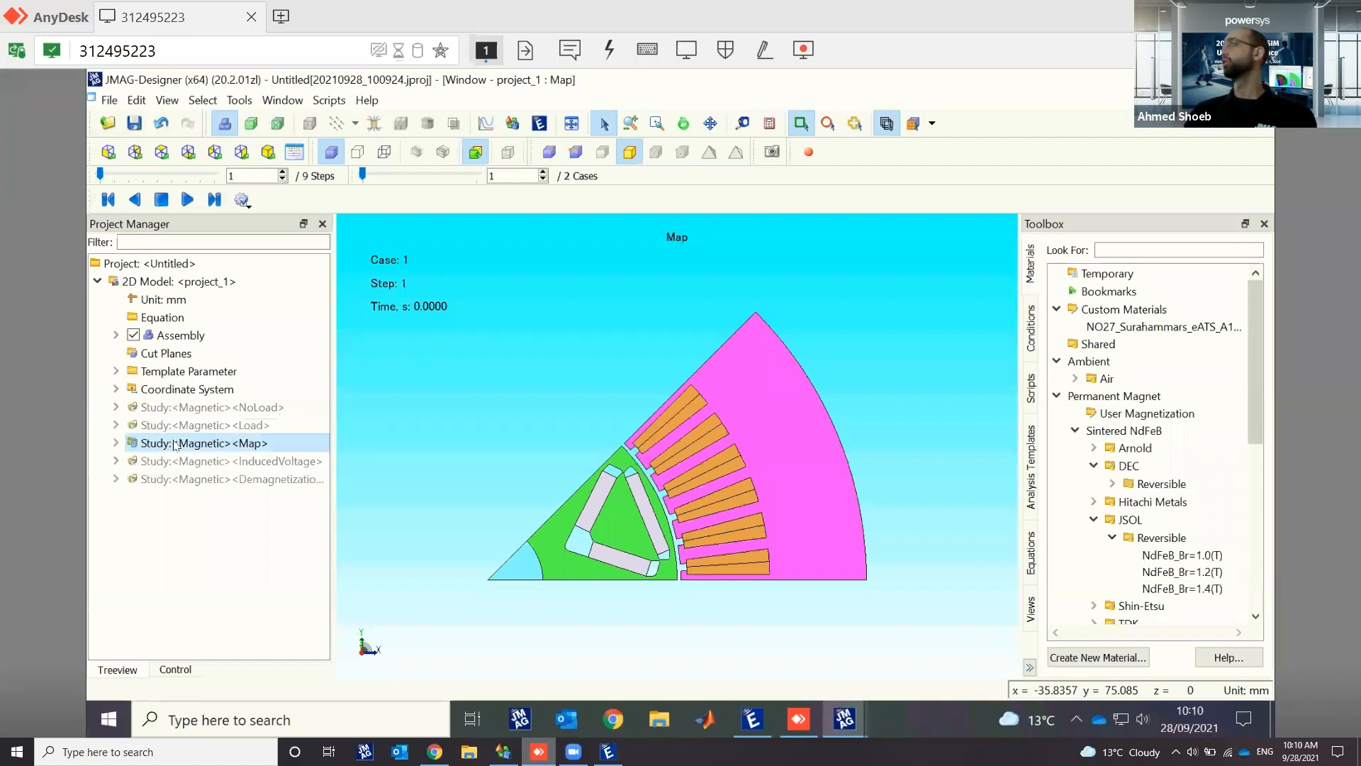
left_click(115, 443)
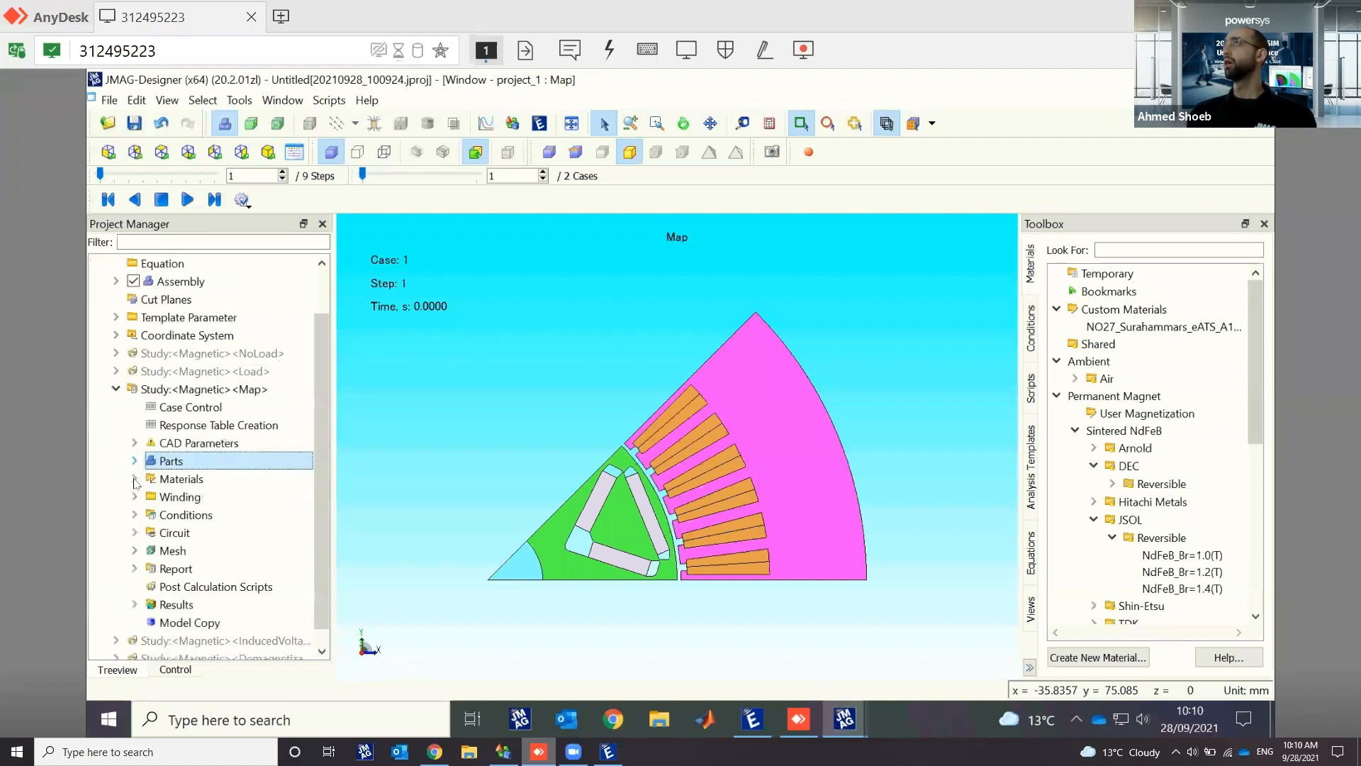
left_click(134, 586)
left_click(181, 622)
left_click(152, 623)
scroll(179, 611, "down", 3)
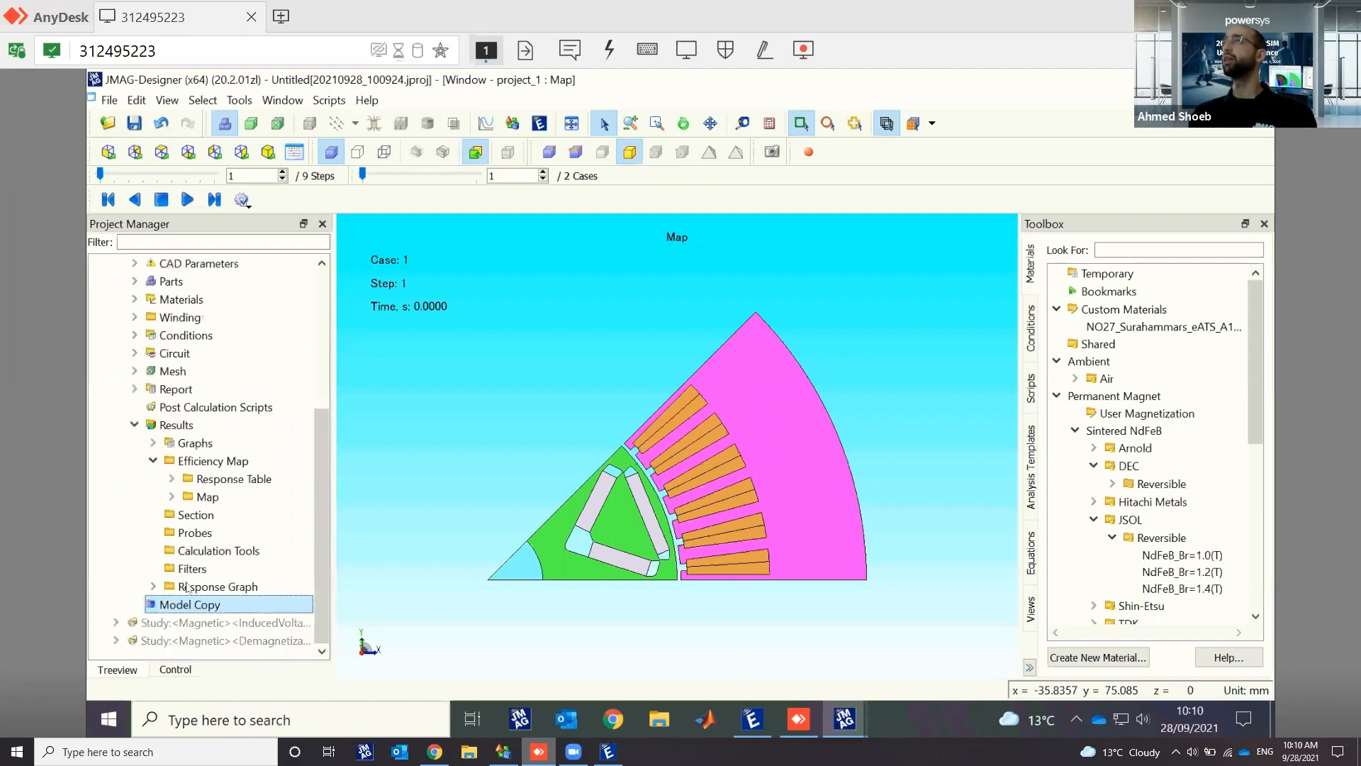
Step: Display the Map study's efficiency map "untitled 1" and enlarge it to full size
left_click(172, 497)
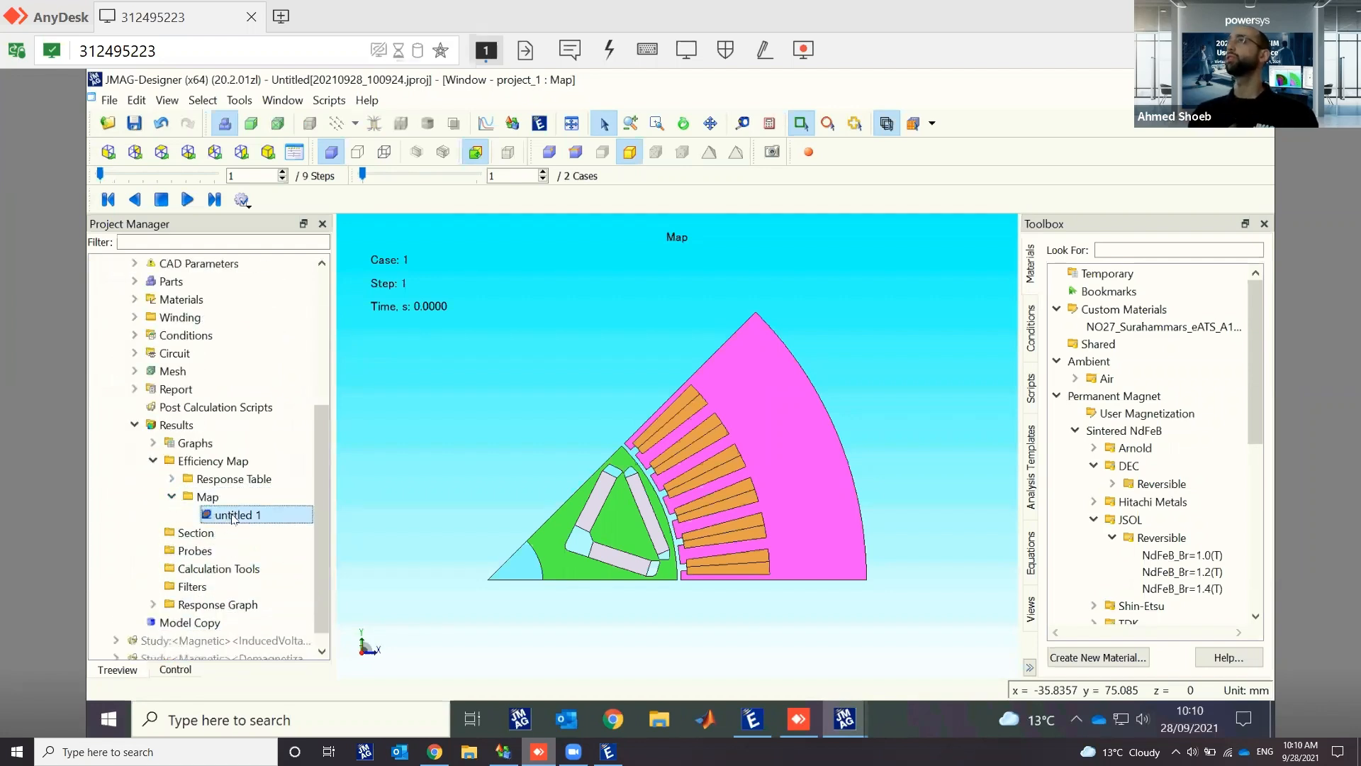
right_click(233, 518)
left_click(267, 528)
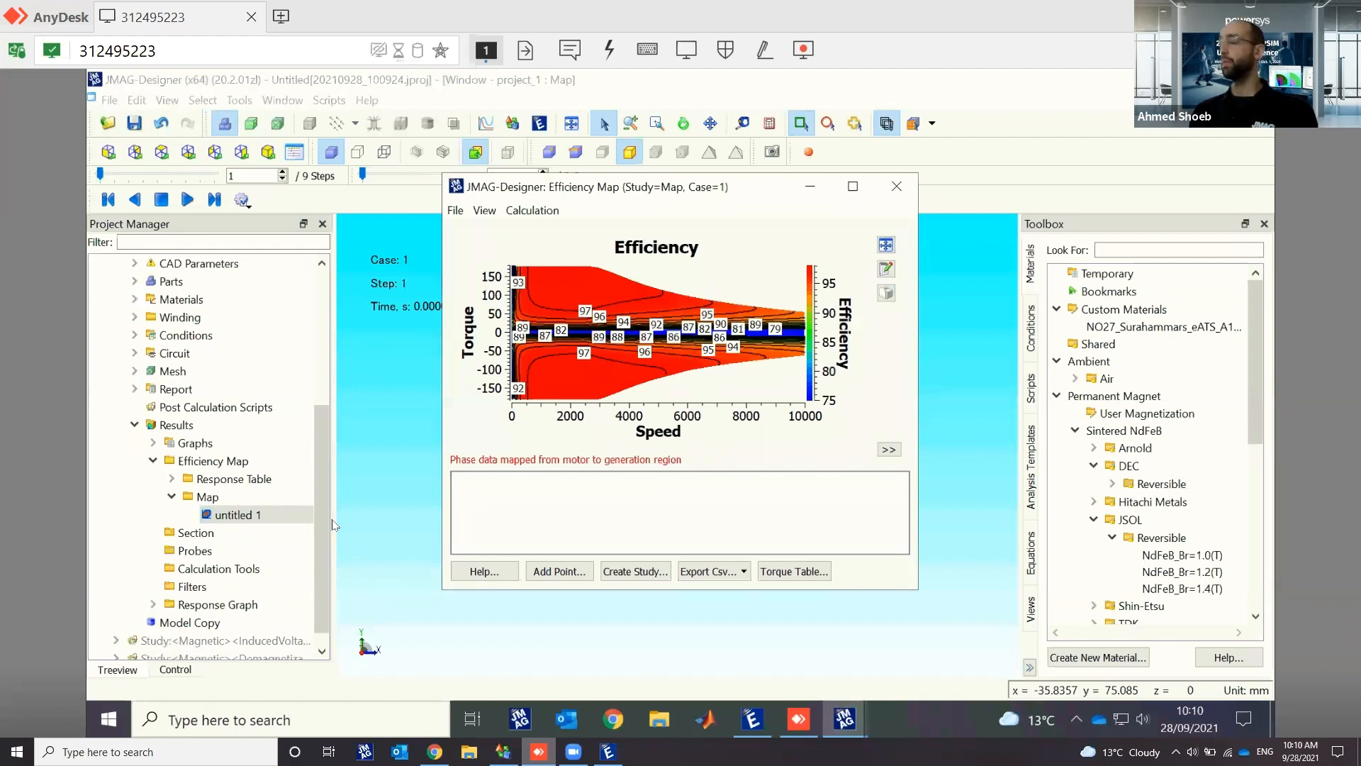
left_click(849, 186)
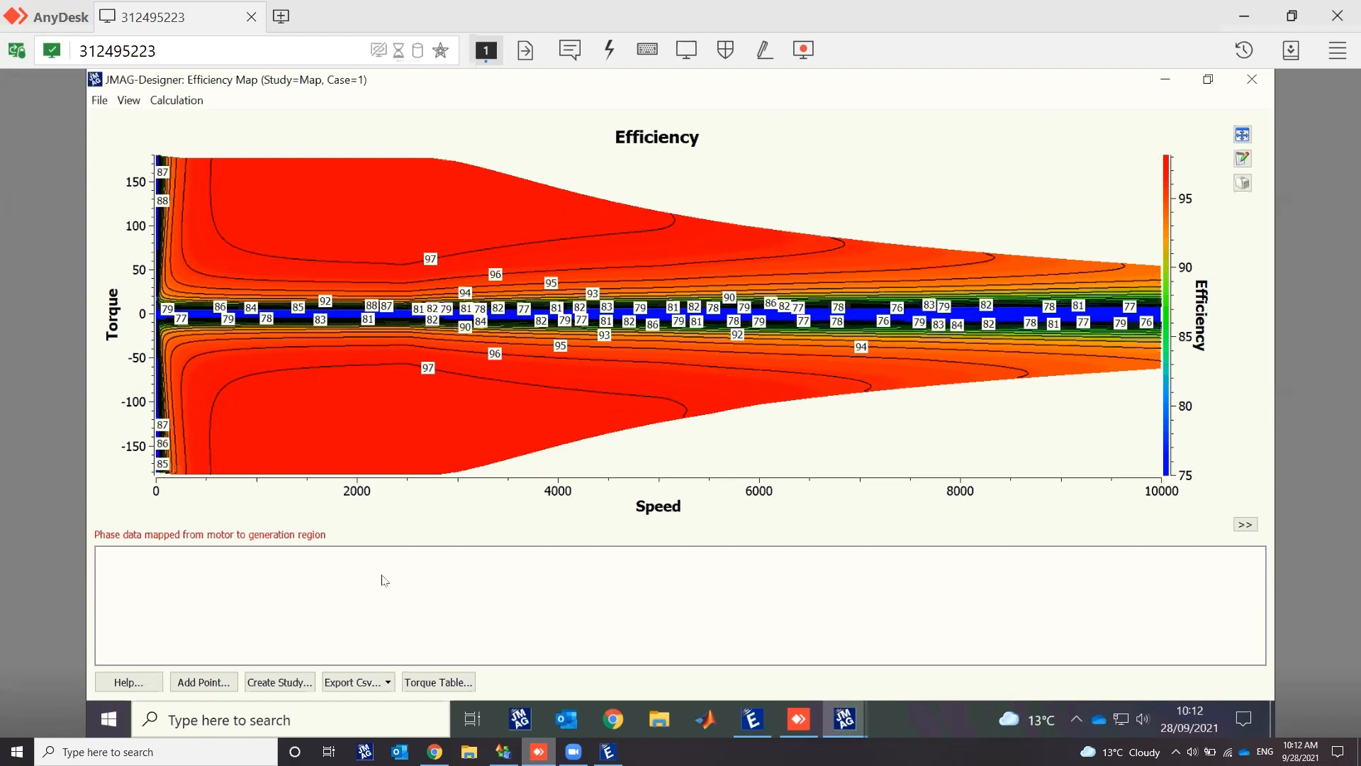
left_click(317, 711)
type("exp")
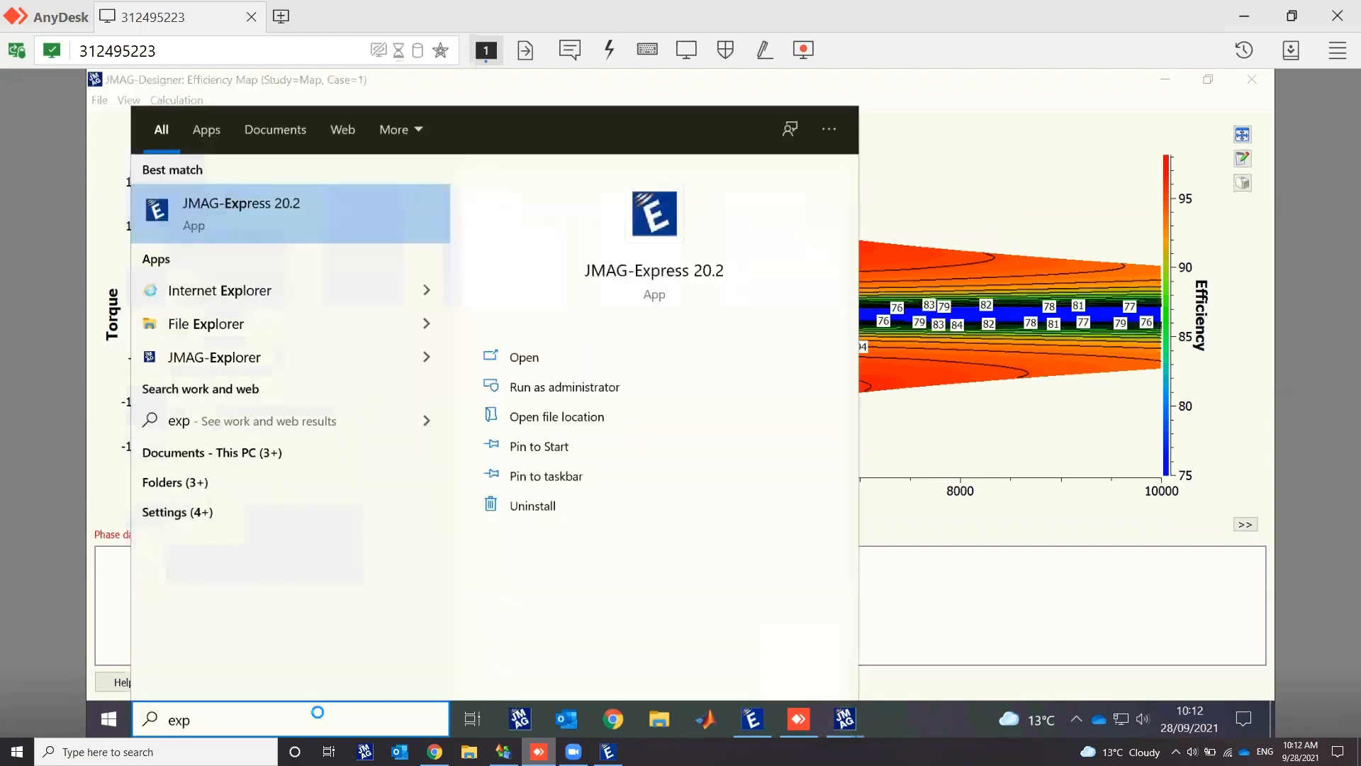
type("ress")
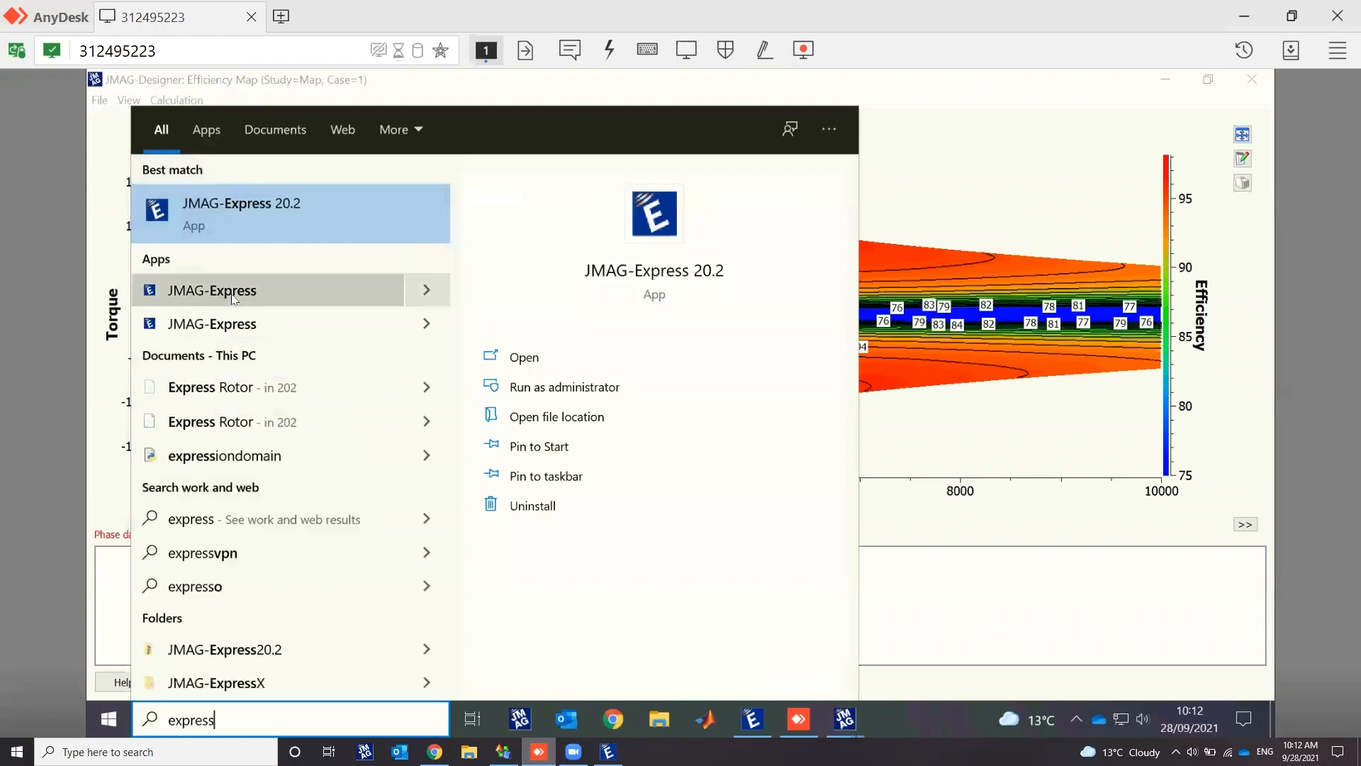
key("BackSpace")
key("BackSpace")
key("BackSpace")
key("BackSpace")
key("BackSpace")
key("BackSpace")
key("BackSpace")
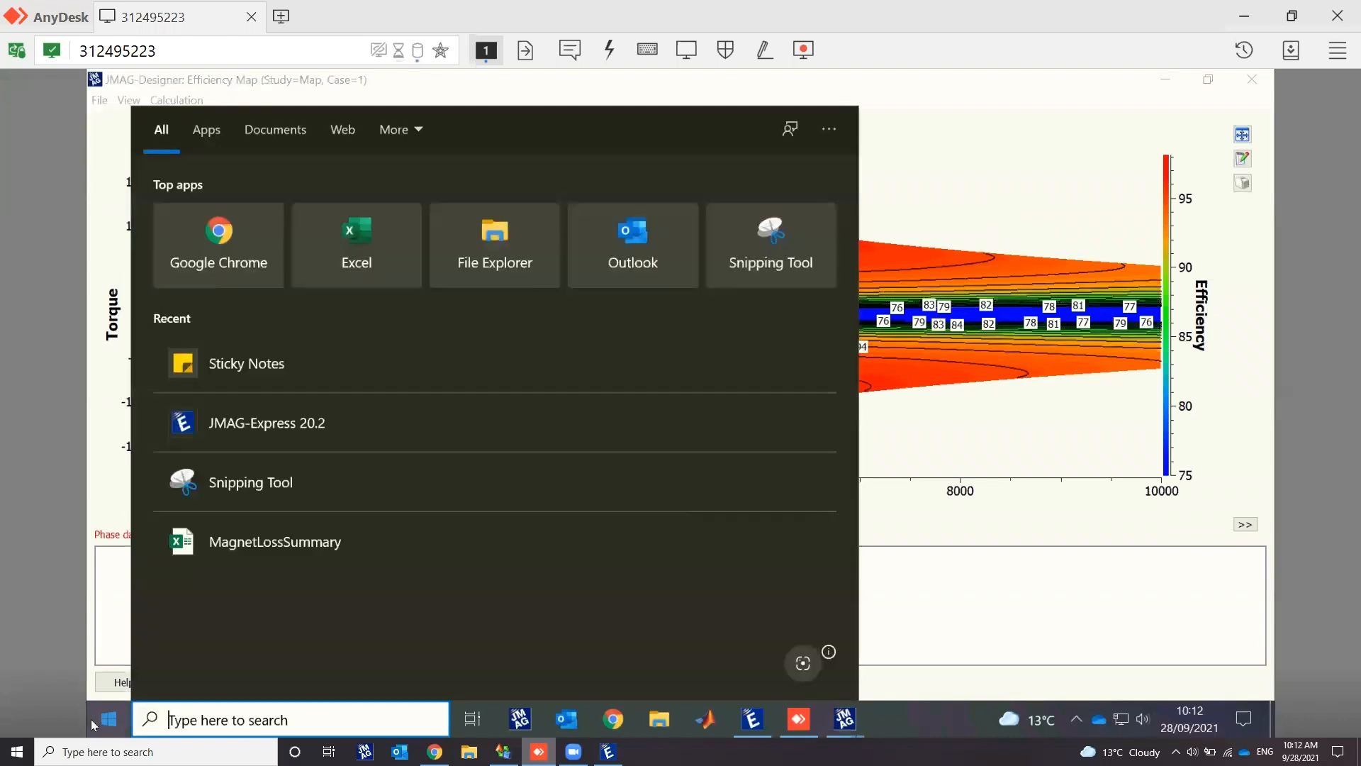
left_click(92, 719)
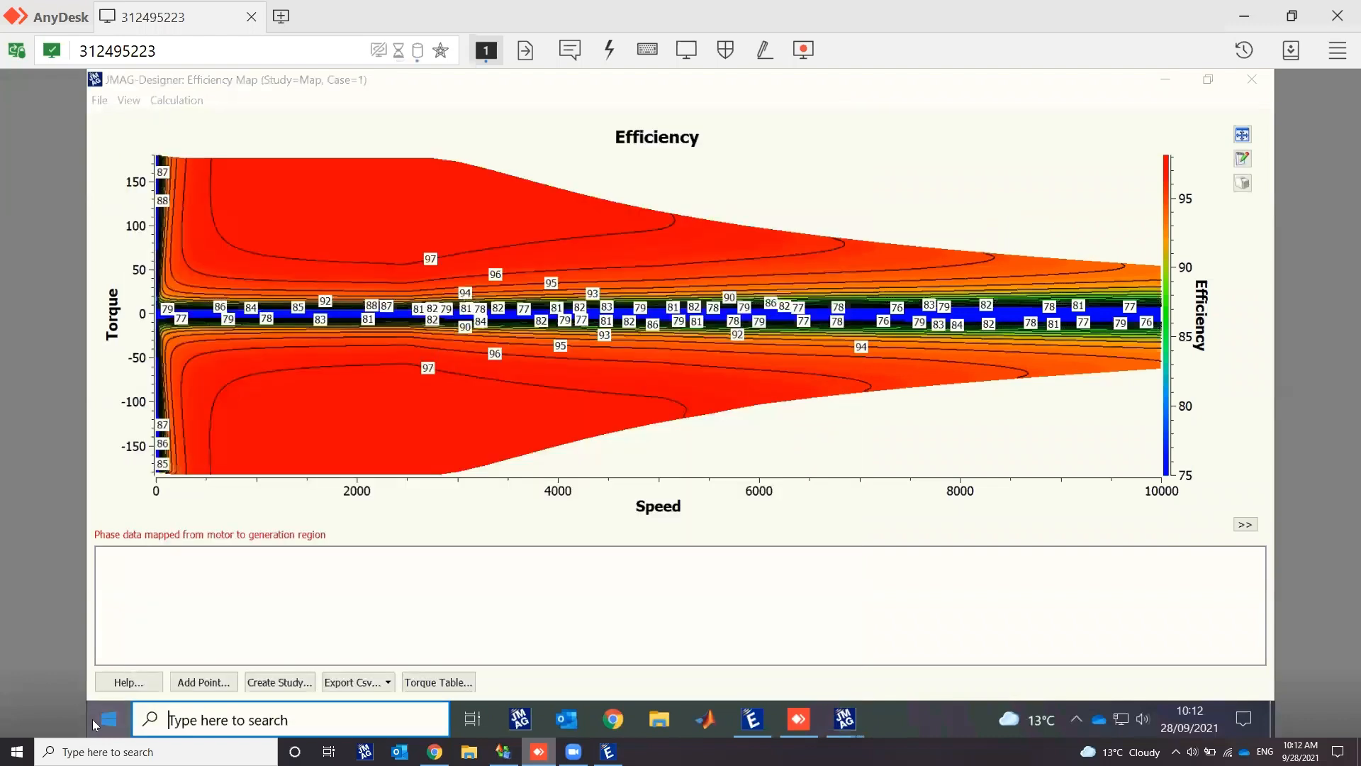
left_click(98, 721)
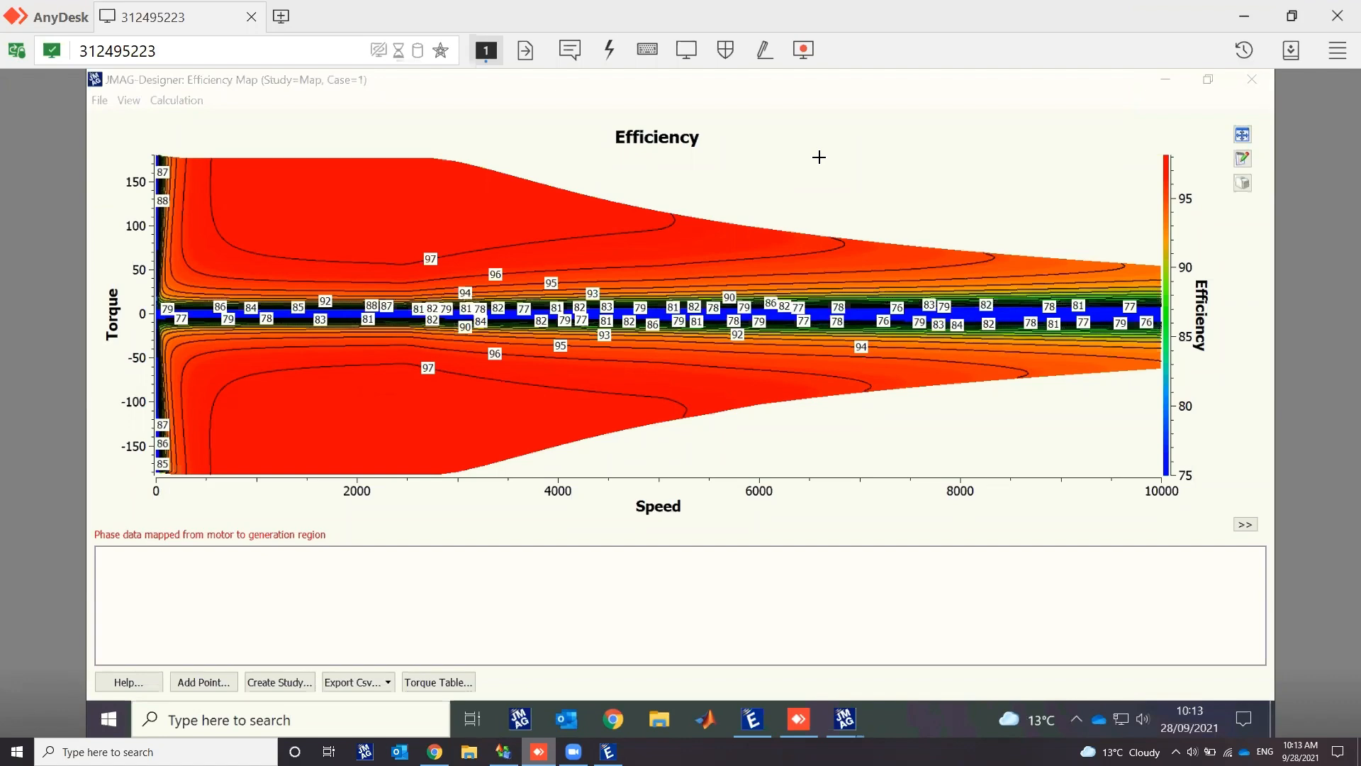
Step: Glance at the JMAG-Express characteristics, and return to JMAG-Designer to activate and expand the Load study
left_click(752, 719)
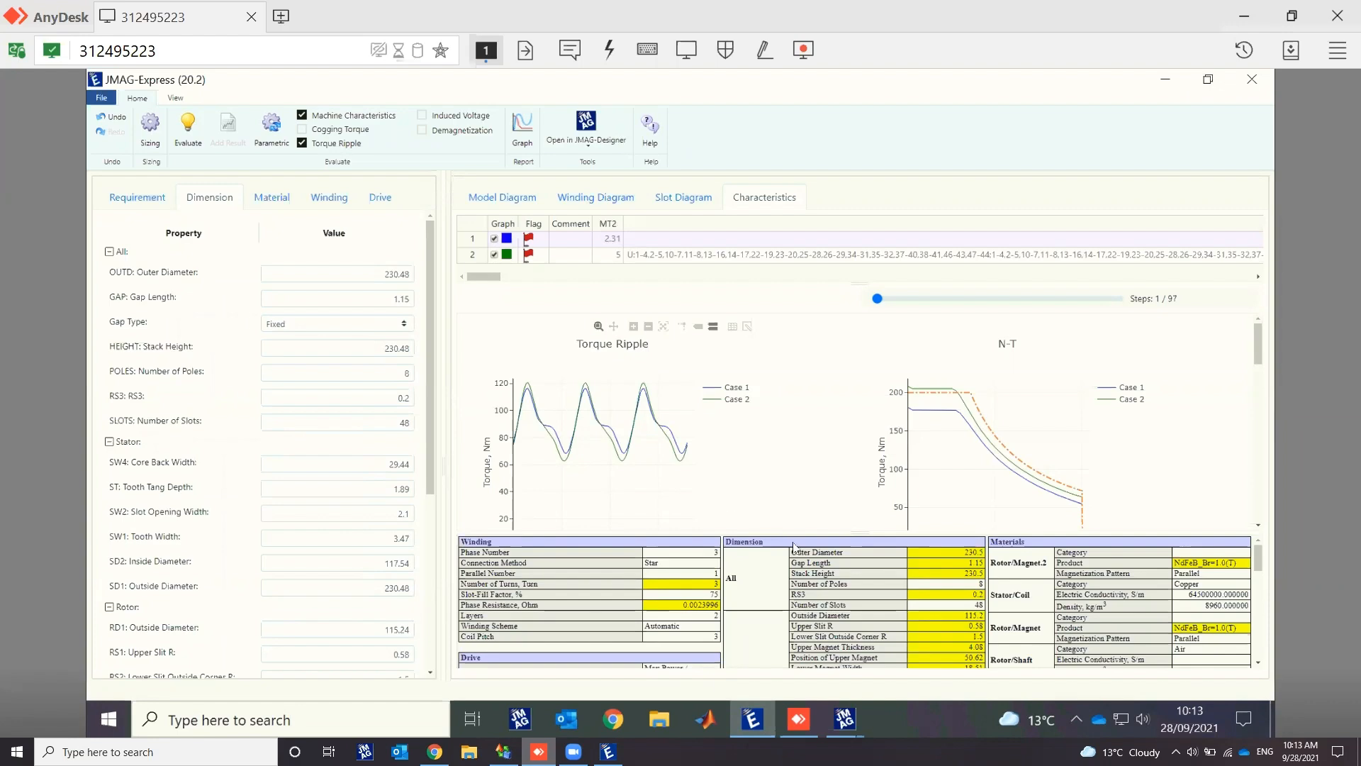
left_click(857, 716)
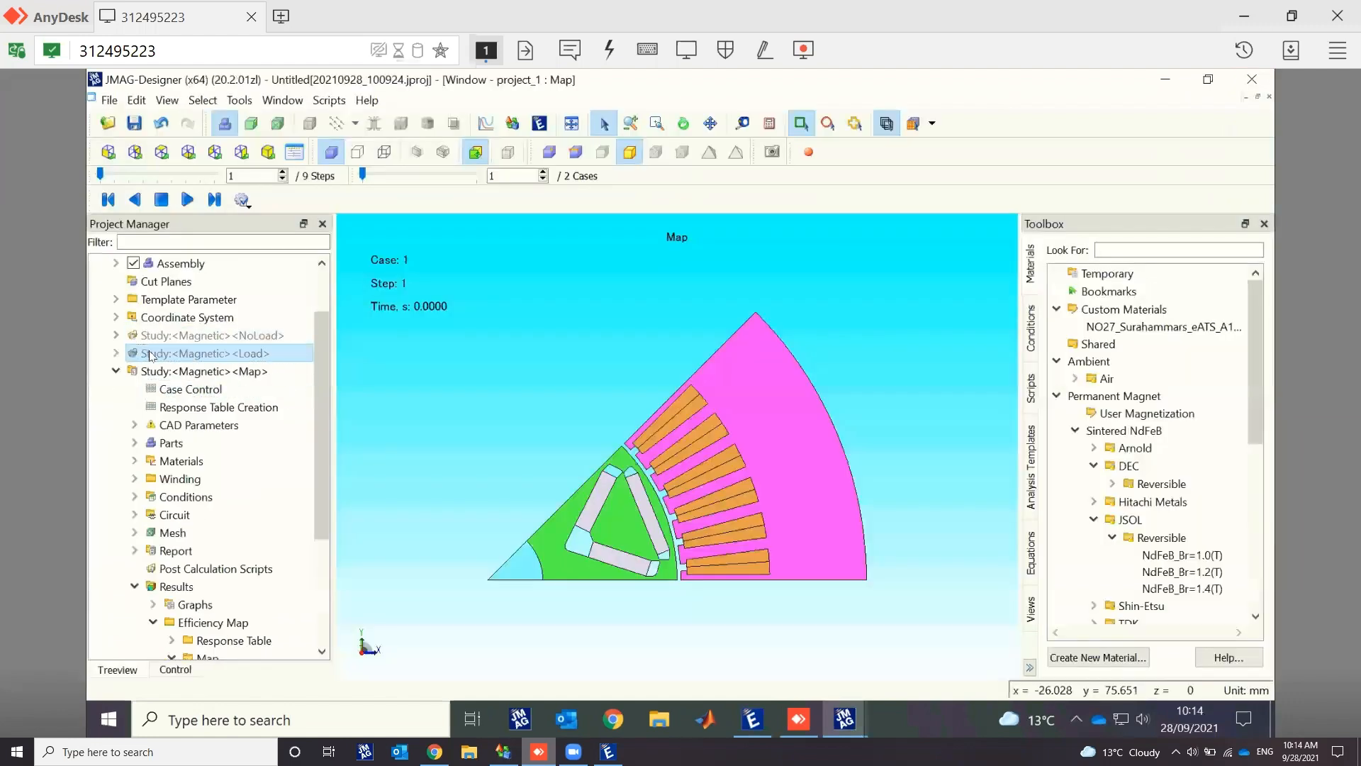
left_click(130, 353)
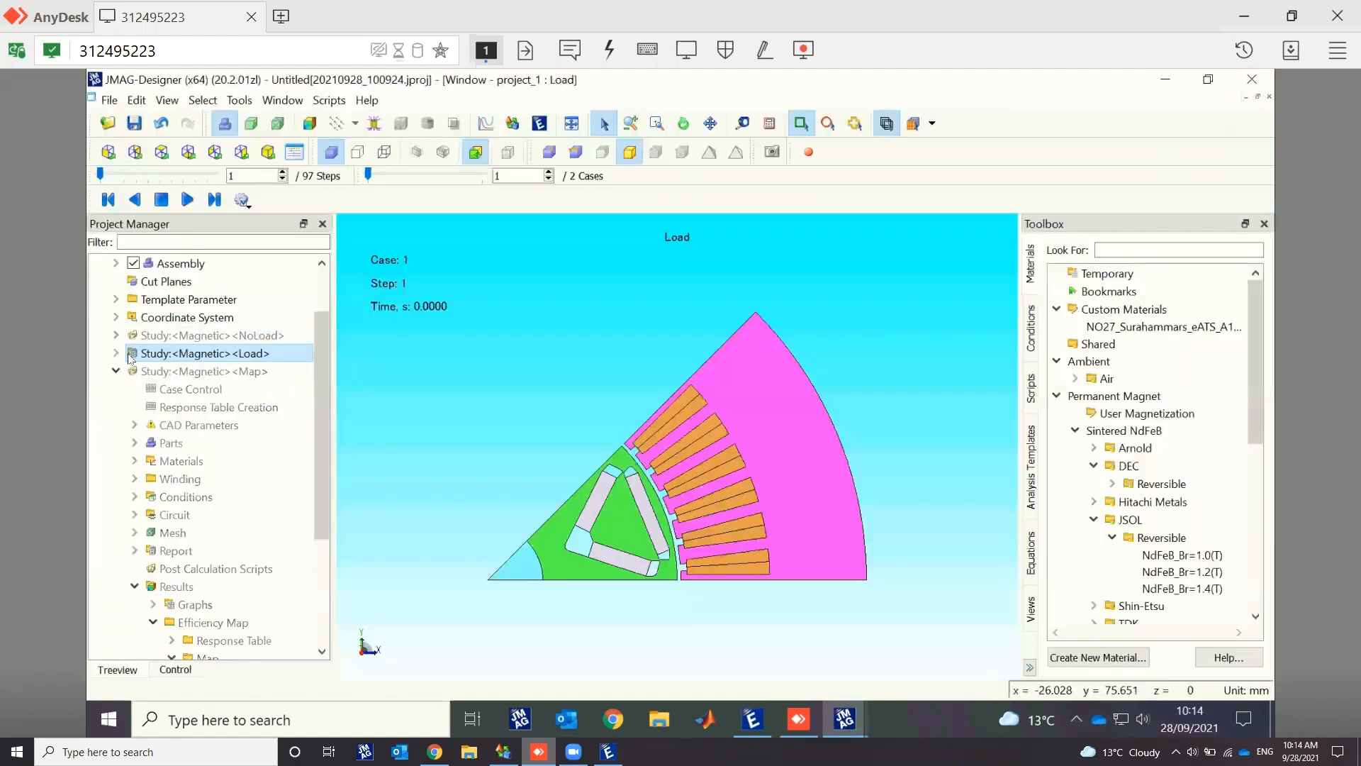
left_click(118, 353)
left_click(135, 371)
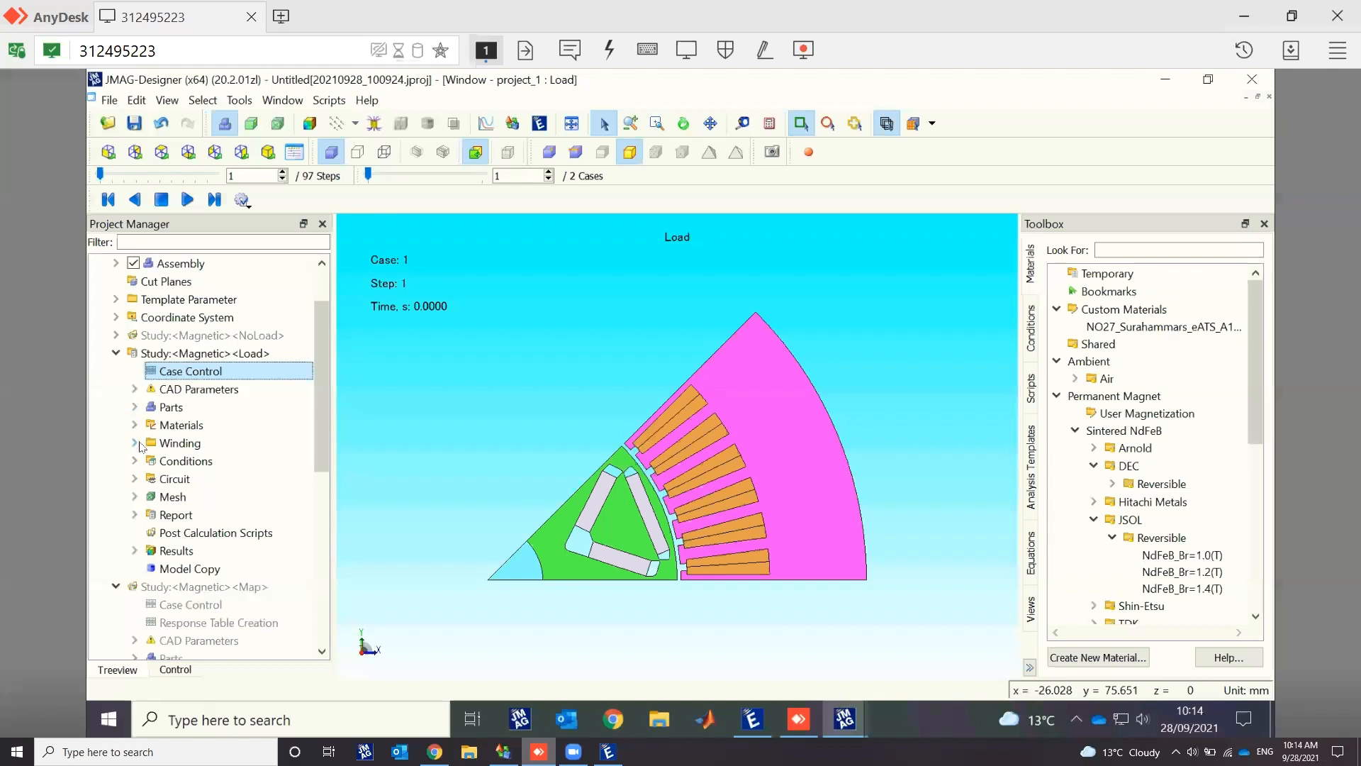
Step: Look through the Load study's Winding, Materials, Conditions and Mesh entries and display the model's mesh with mesh lines
left_click(159, 444)
left_click(171, 426)
left_click(162, 443)
left_click(150, 460)
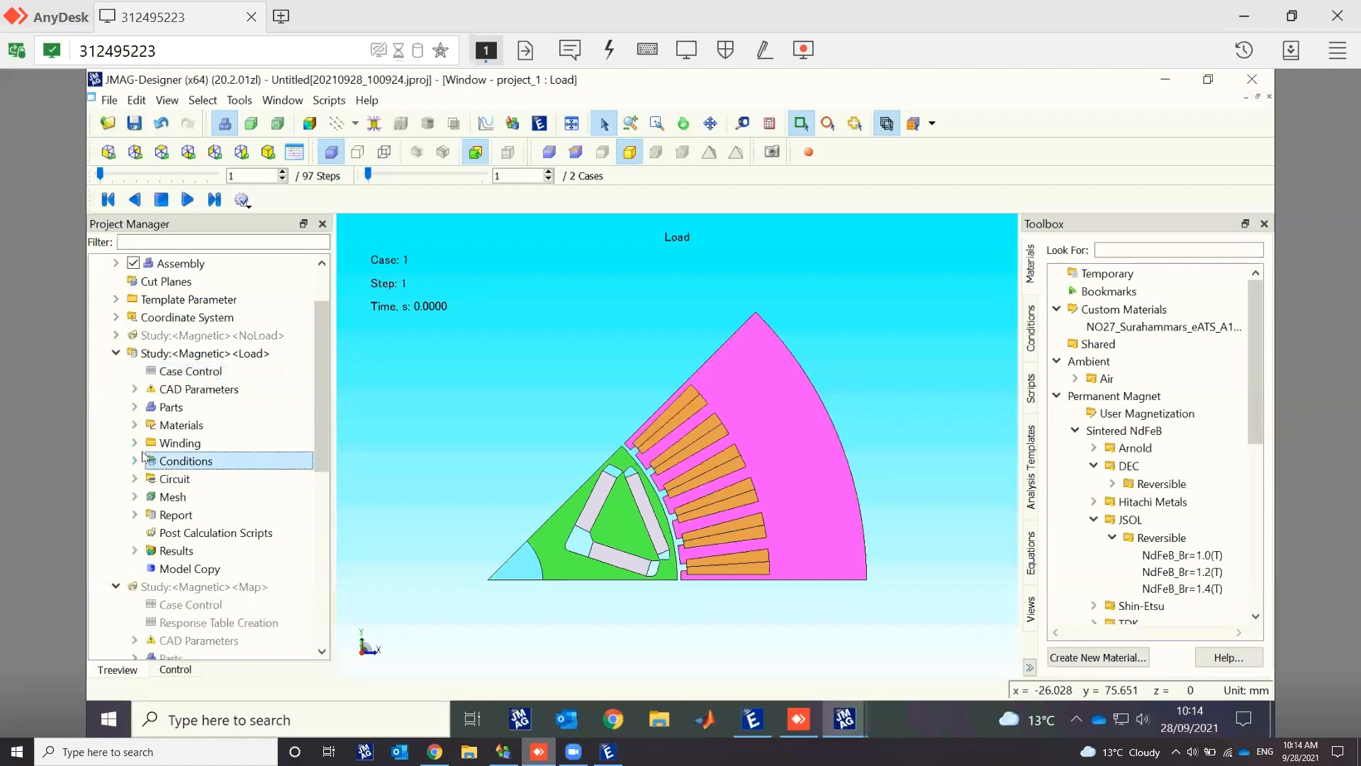
left_click(173, 496)
left_click(190, 371)
left_click(181, 263)
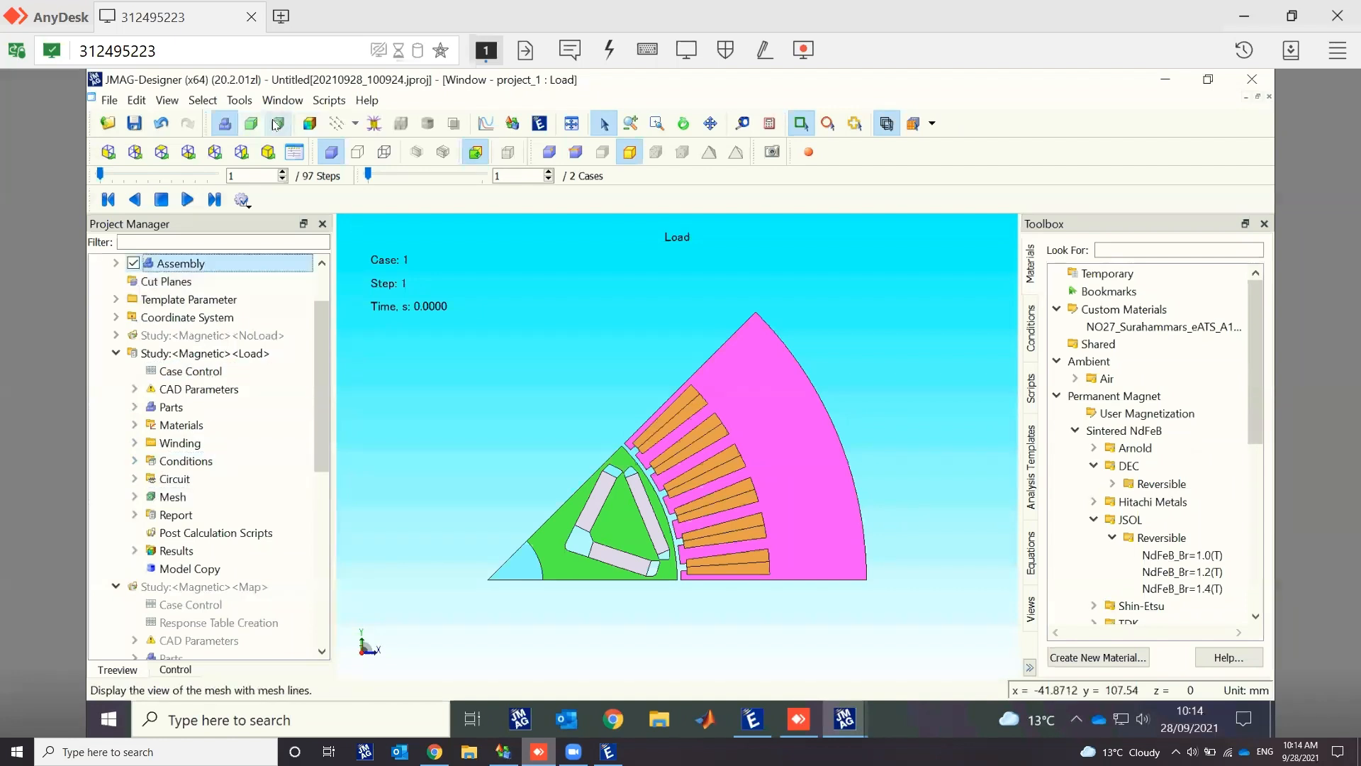
left_click(277, 124)
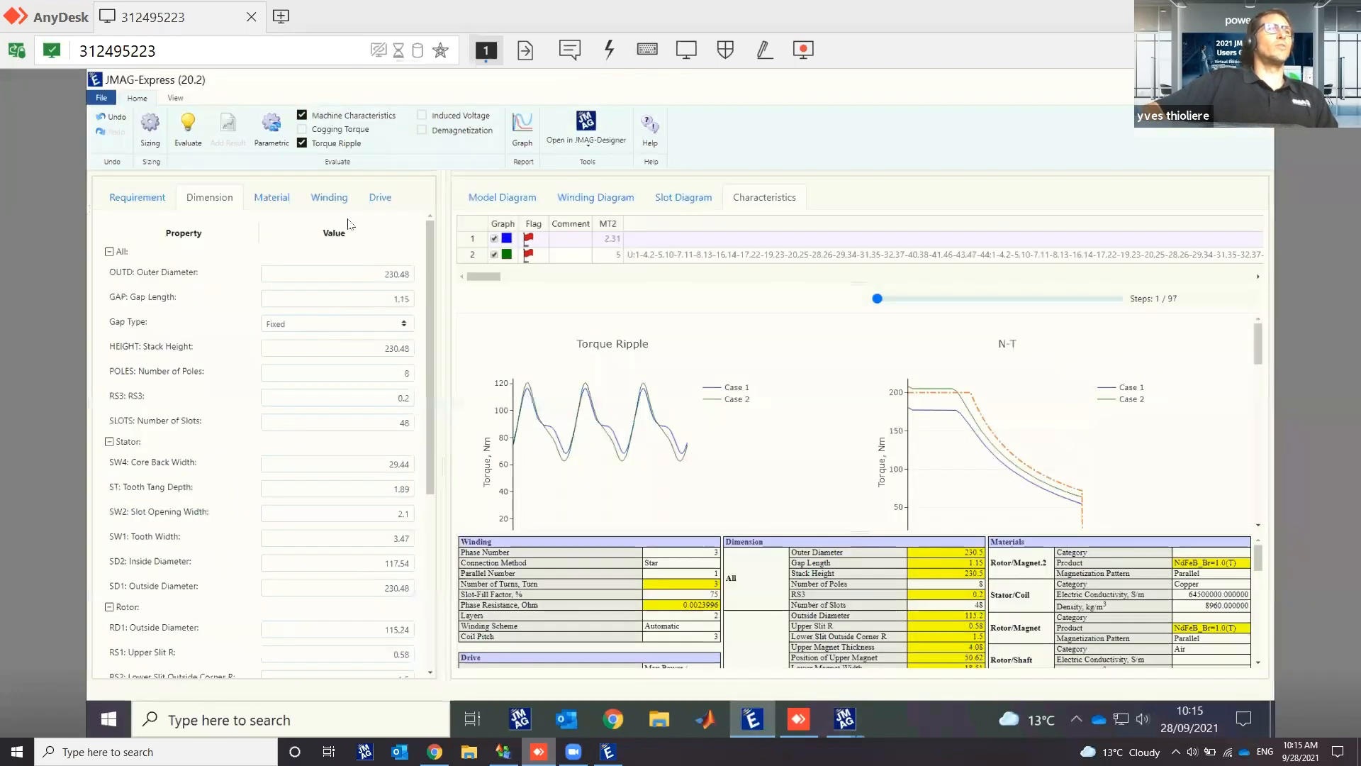
Step: In JMAG-Express, enable the approximate PWM iron losses and approximate PWM magnet eddy current losses in the drive settings
left_click(376, 199)
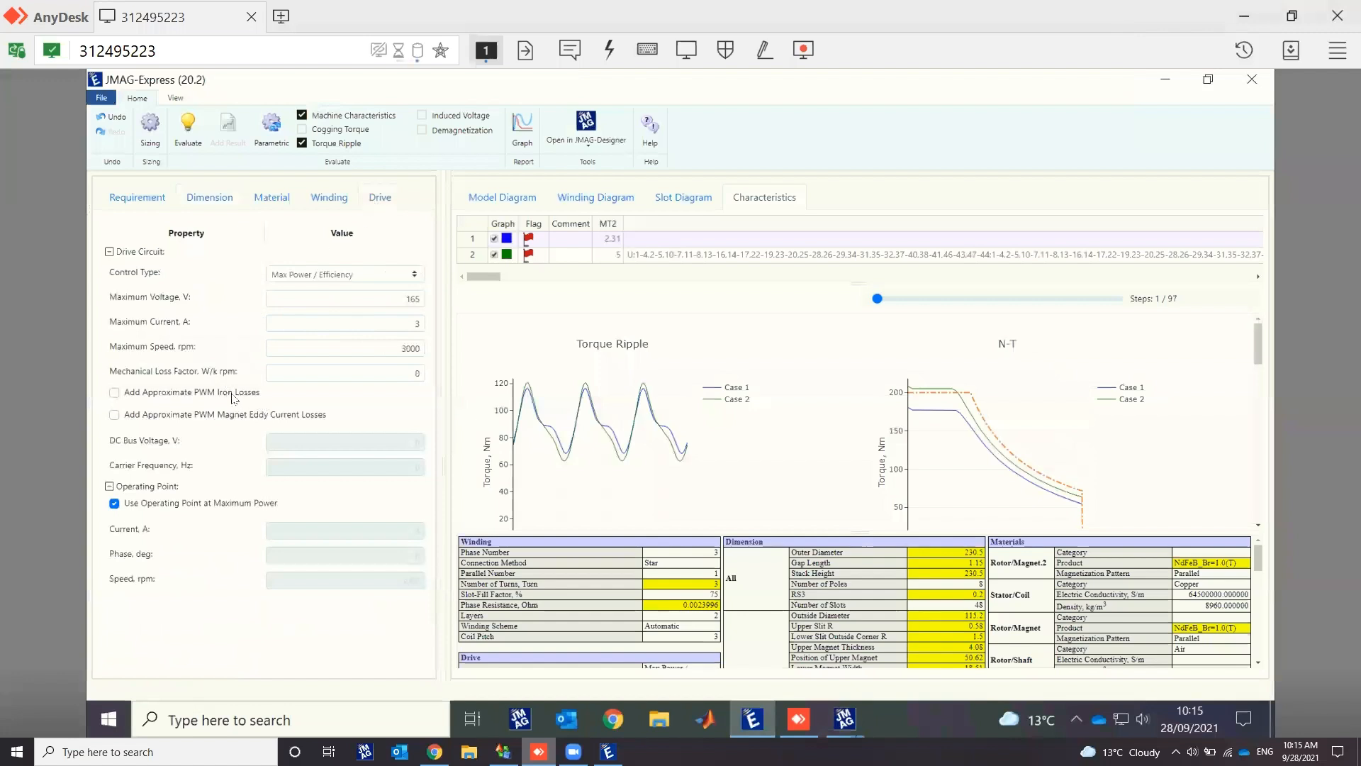
left_click(240, 419)
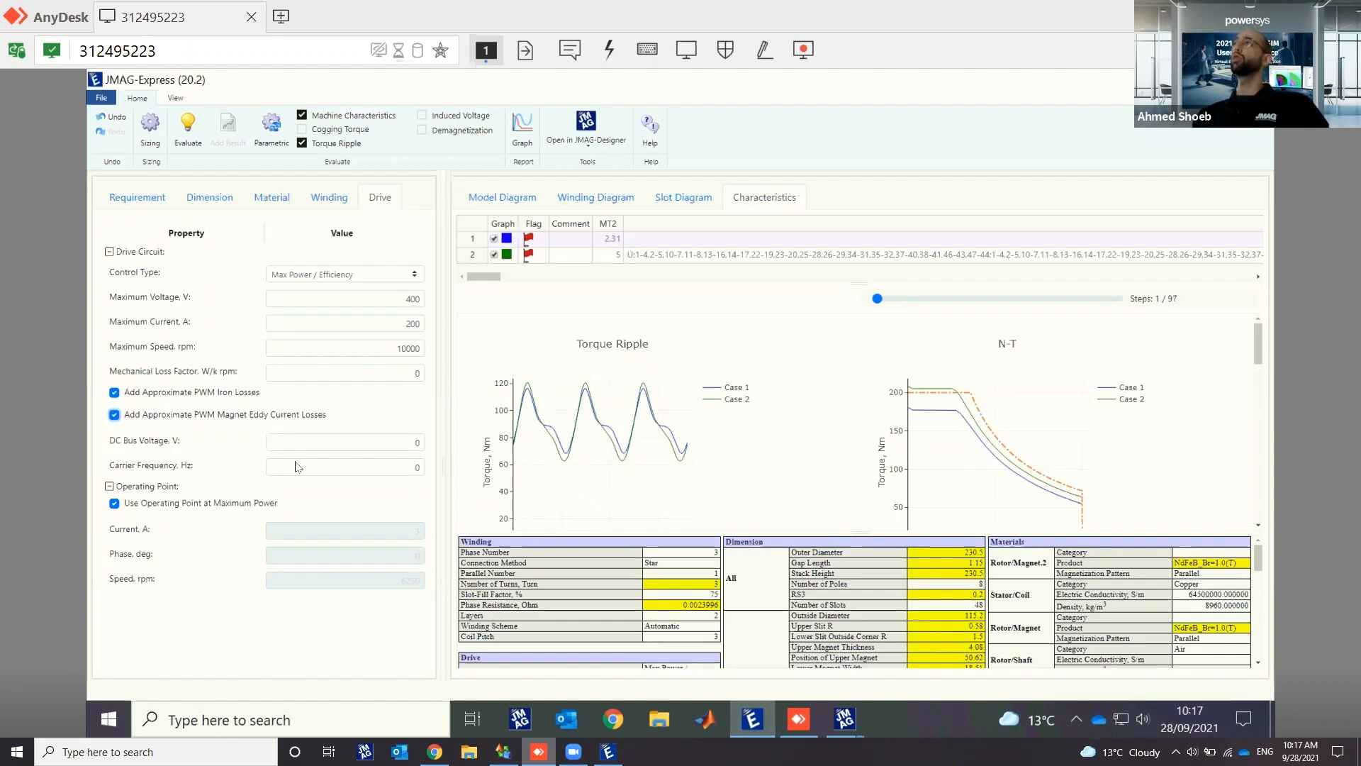
Step: Switch back to the meshed motor project in JMAG-Designer and make the Map study active
left_click(844, 718)
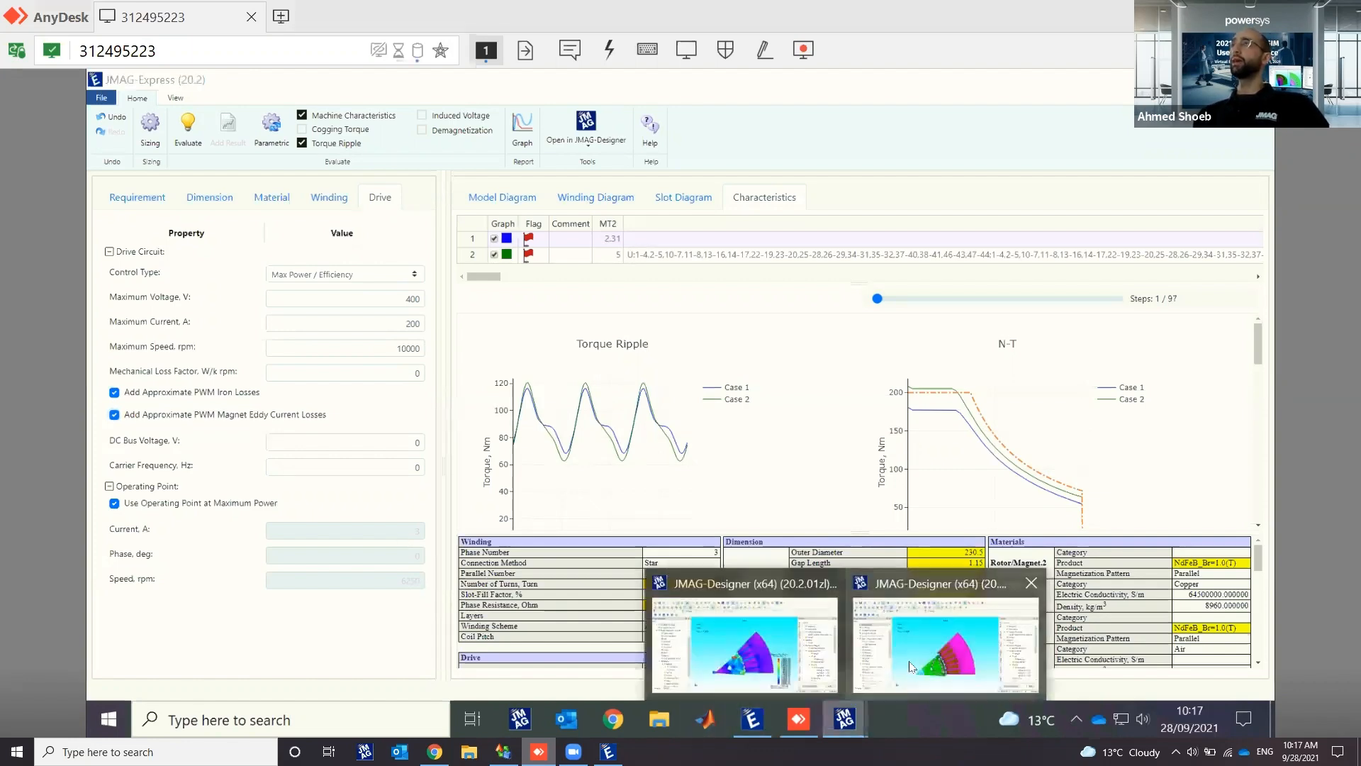
left_click(902, 667)
double_click(213, 586)
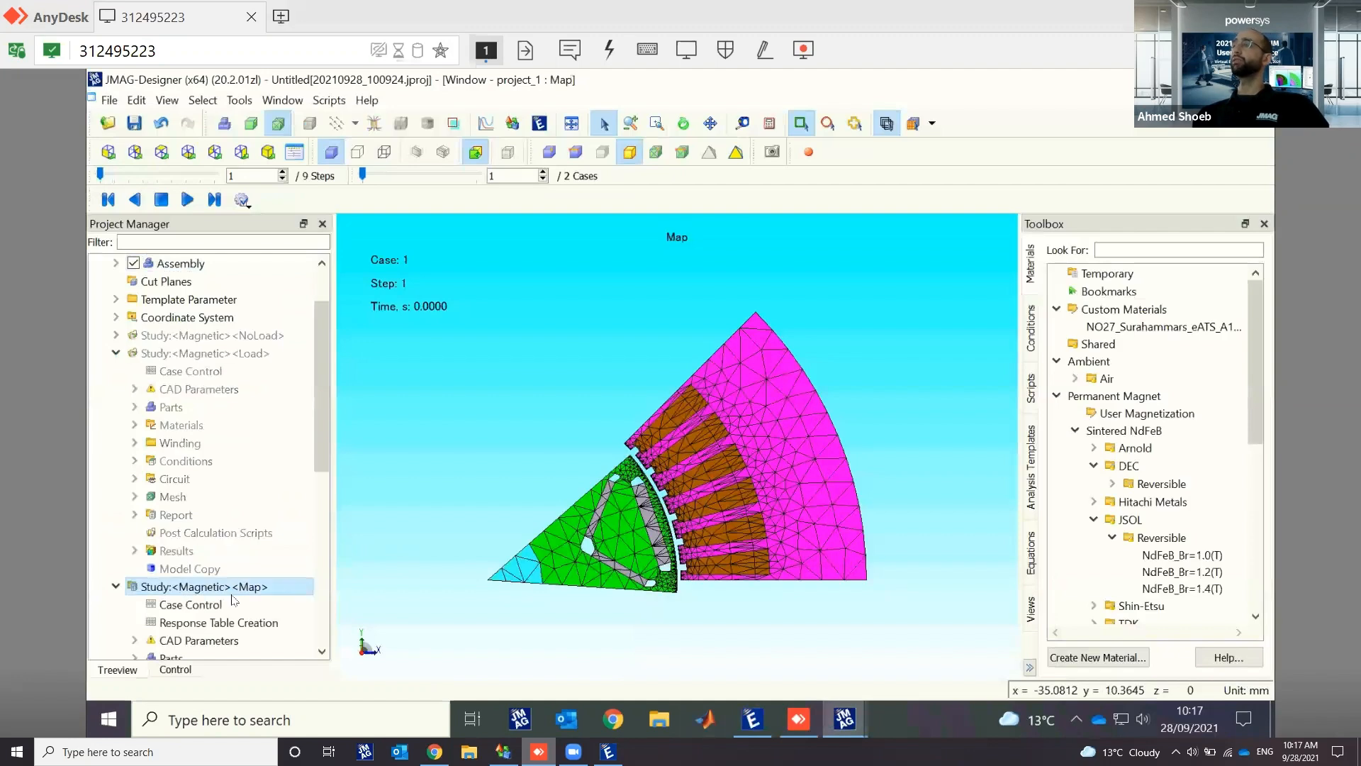
Step: Open the Map study's response table creation settings, examine the Reduced Order Model options, and close them without applying changes
right_click(227, 623)
left_click(262, 634)
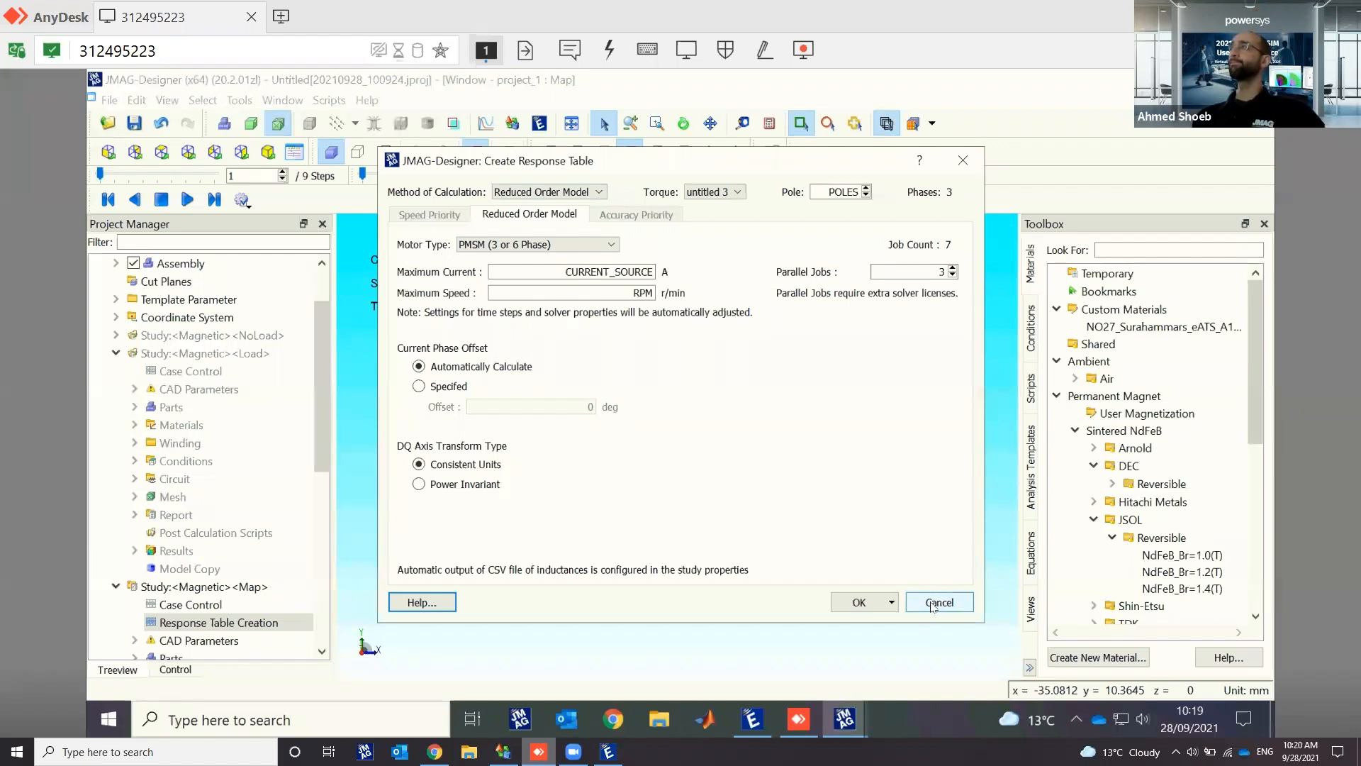
left_click(932, 604)
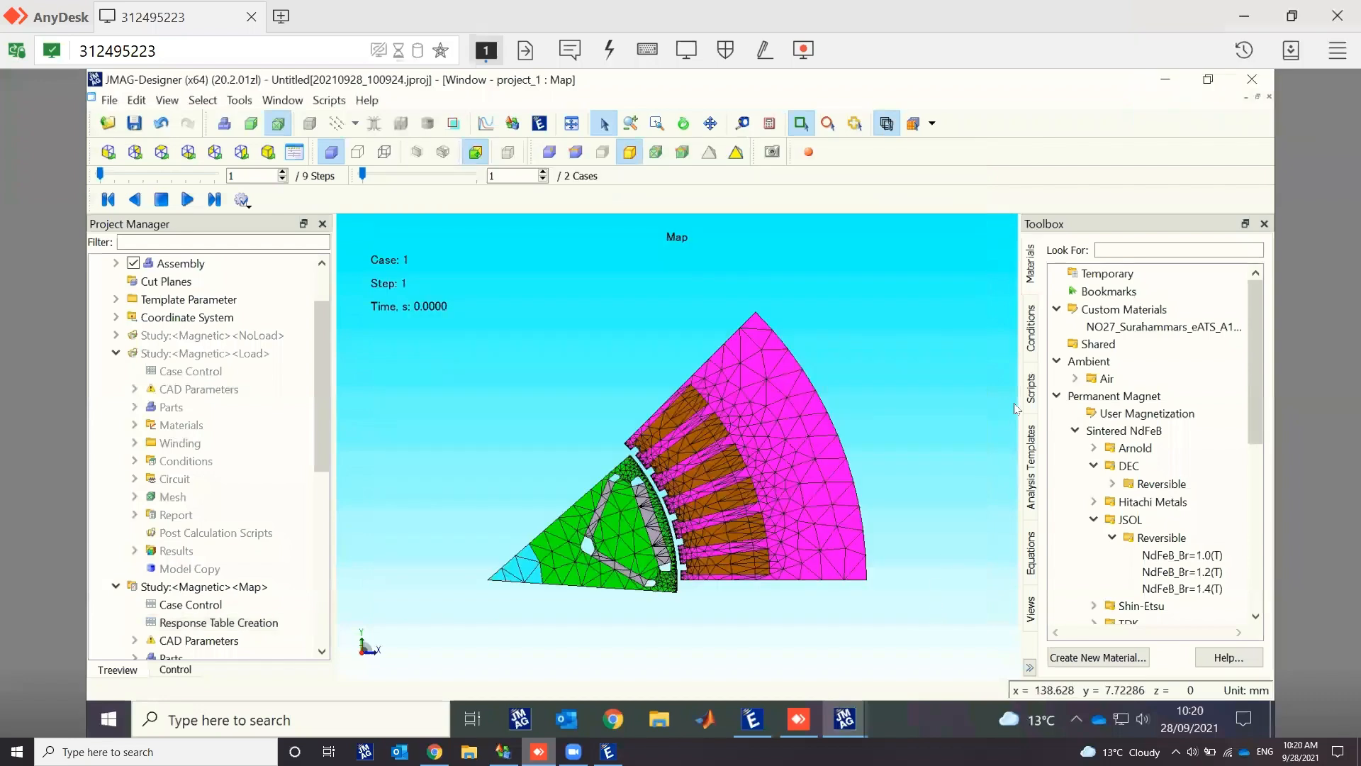